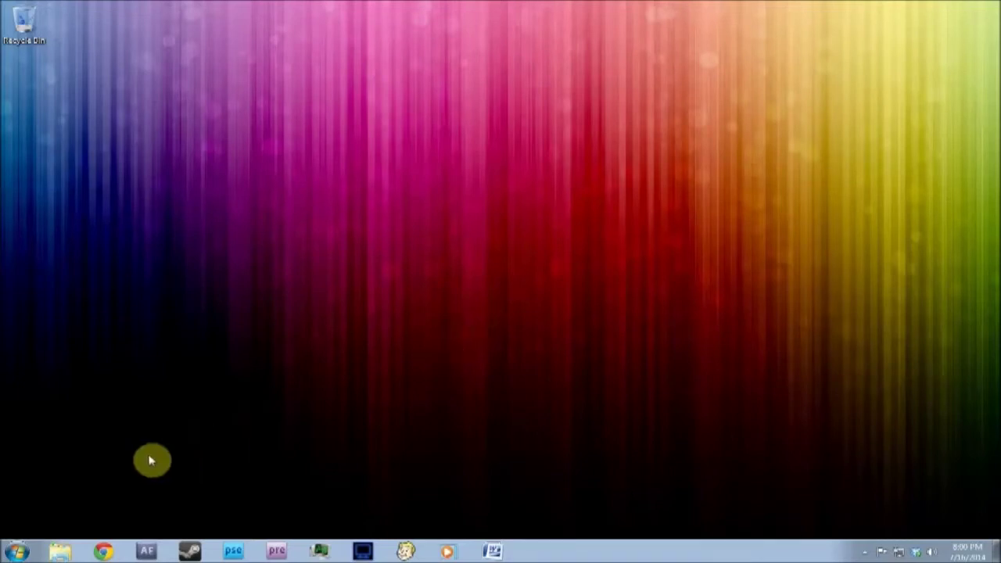
Step: Open the common folder inside Steam > SteamApps on the IOMEGA HDD (E:) drive
left_click(17, 554)
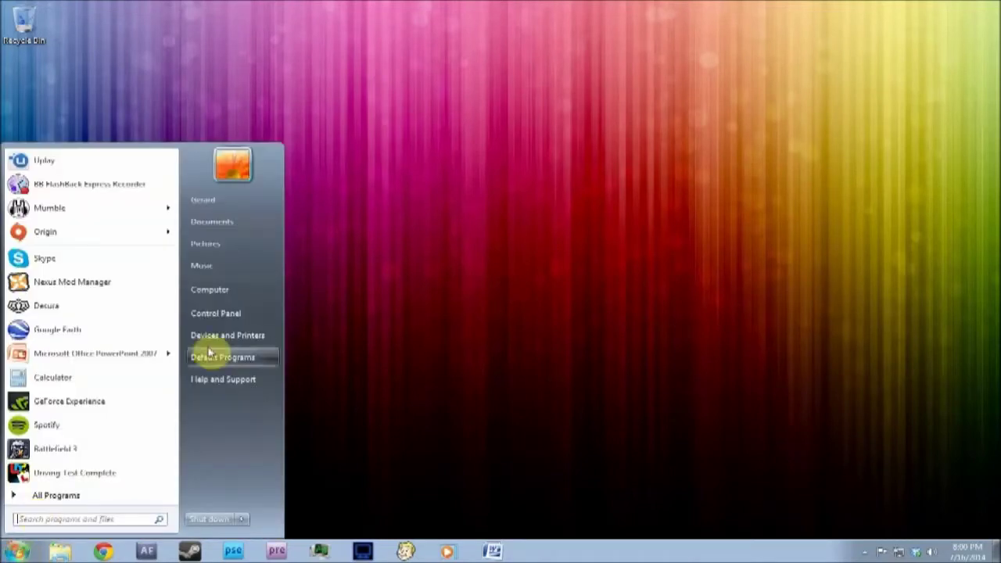
left_click(229, 293)
double_click(473, 332)
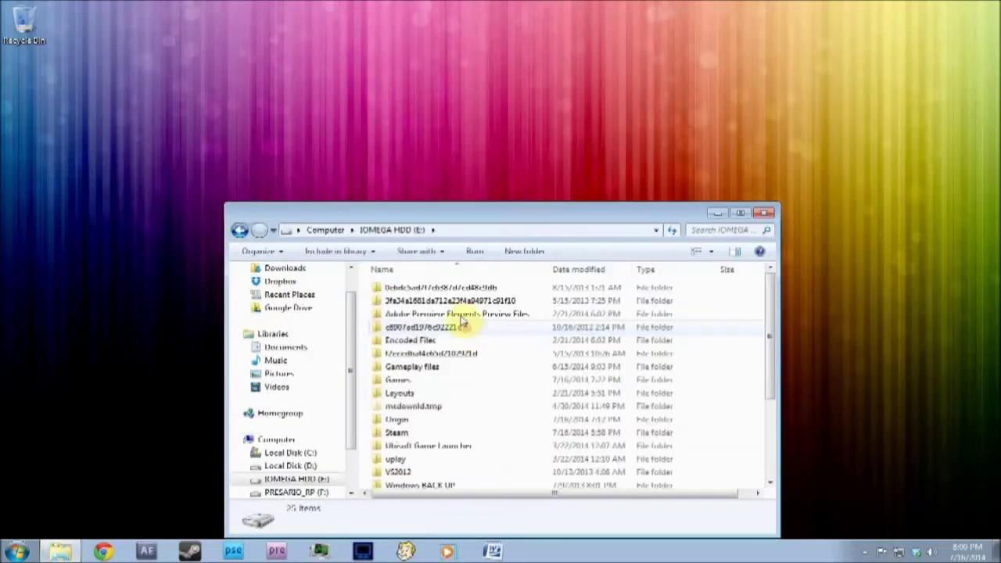
scroll(504, 367, "down", 1)
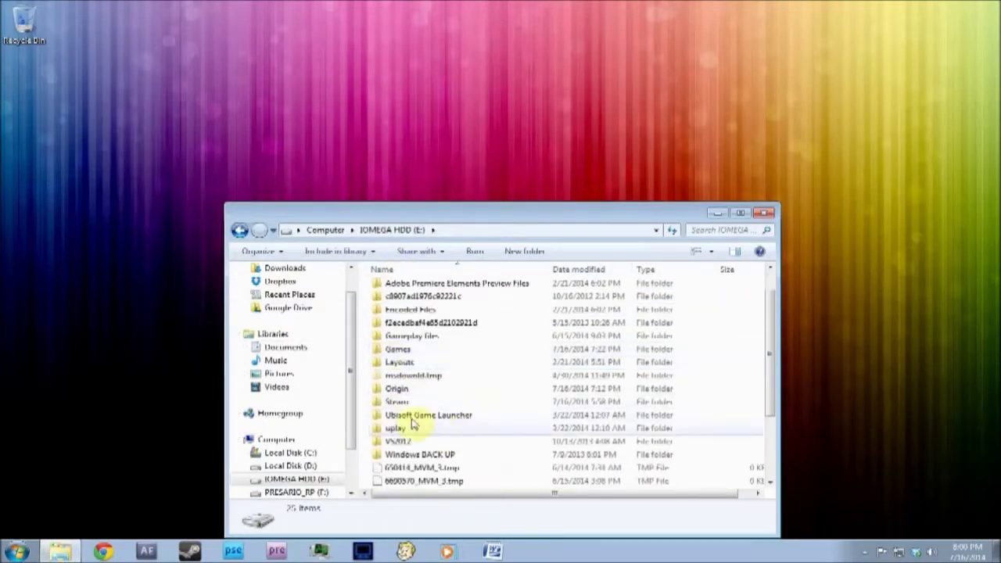
left_click(418, 402)
double_click(418, 402)
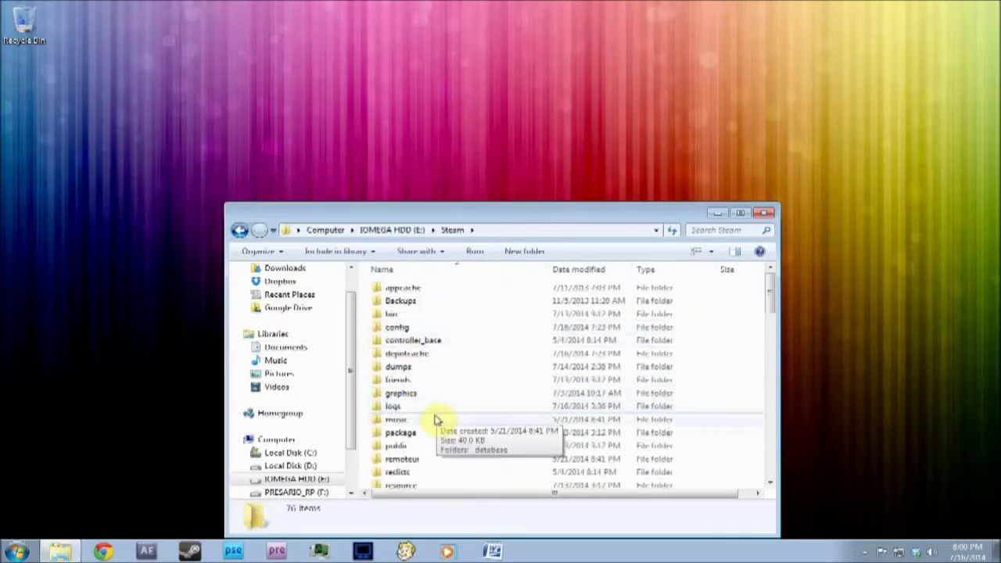
scroll(432, 420, "down", 3)
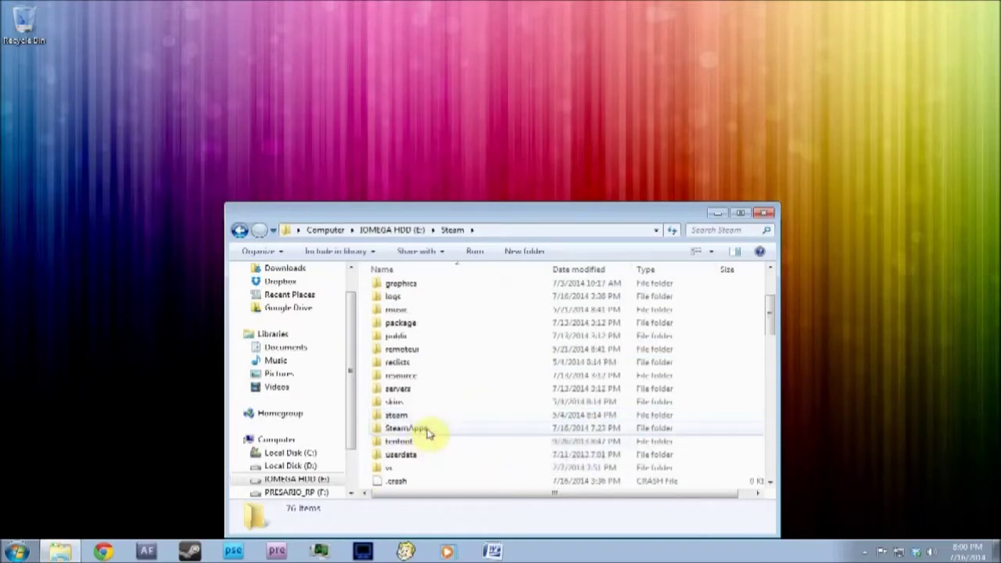
double_click(426, 429)
double_click(394, 287)
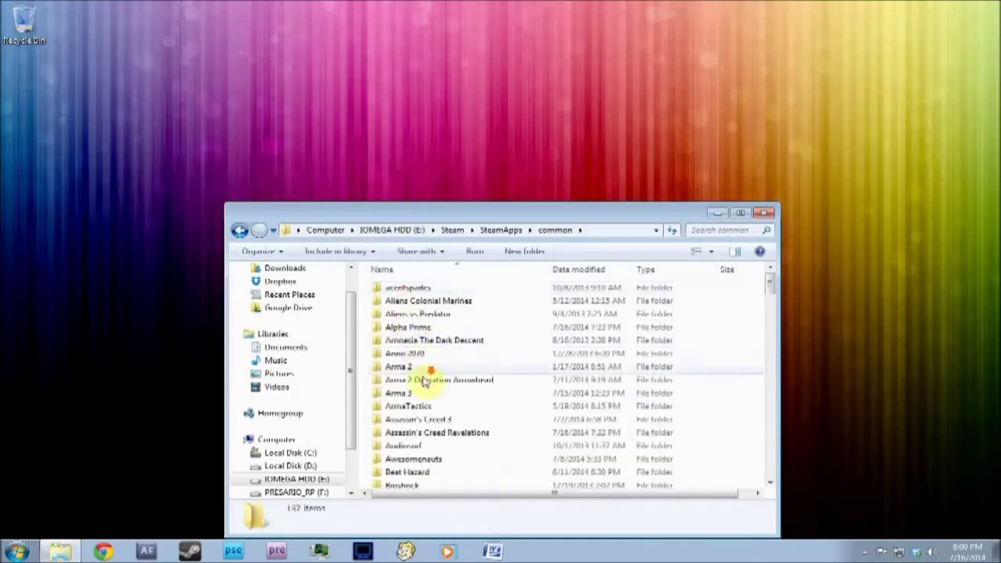
Step: Find and open the Take On Helicopters folder among the installed Steam games
scroll(403, 382, "down", 15)
left_click_drag(395, 213, 371, 93)
scroll(402, 325, "down", 6)
scroll(400, 320, "down", 7)
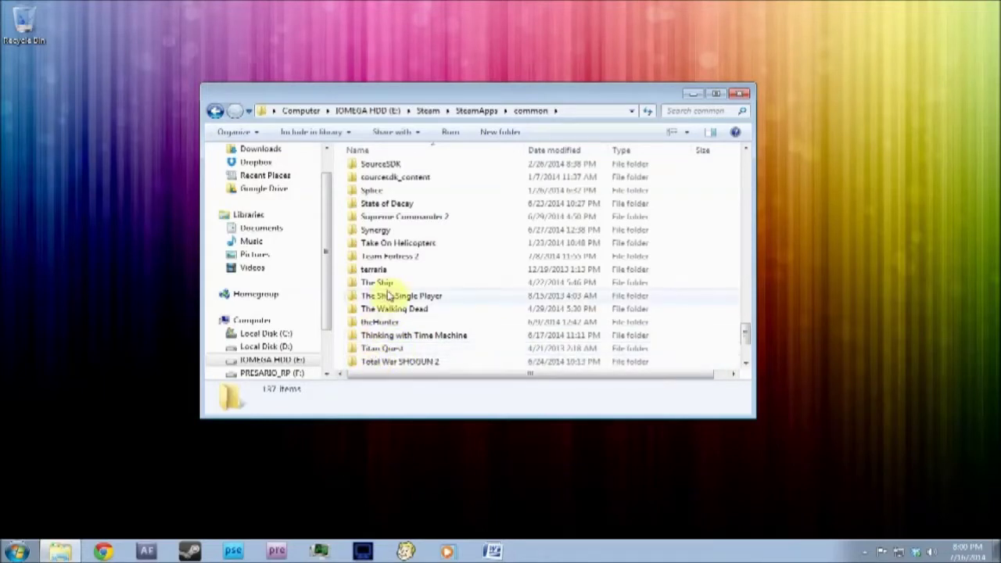
left_click(372, 244)
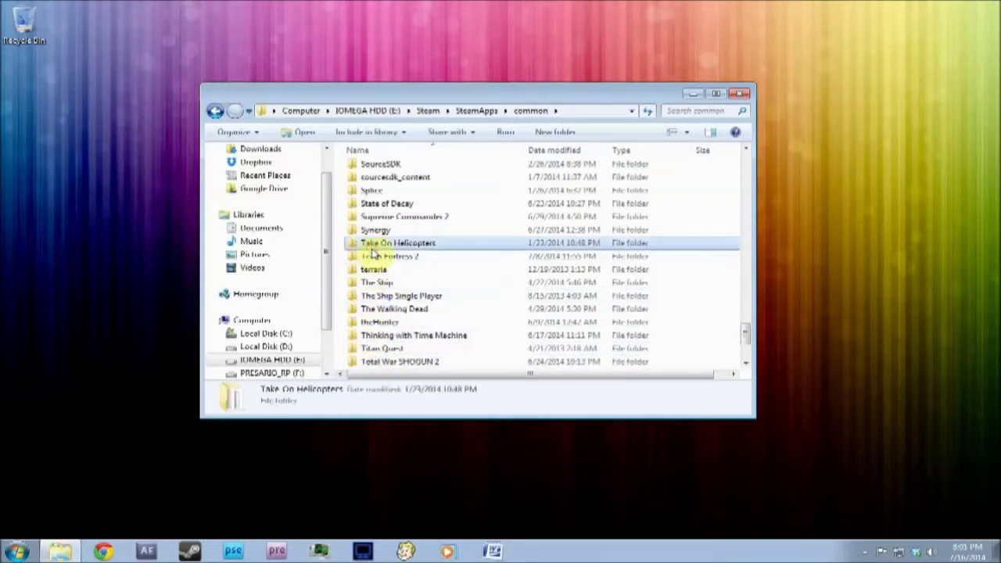
double_click(373, 249)
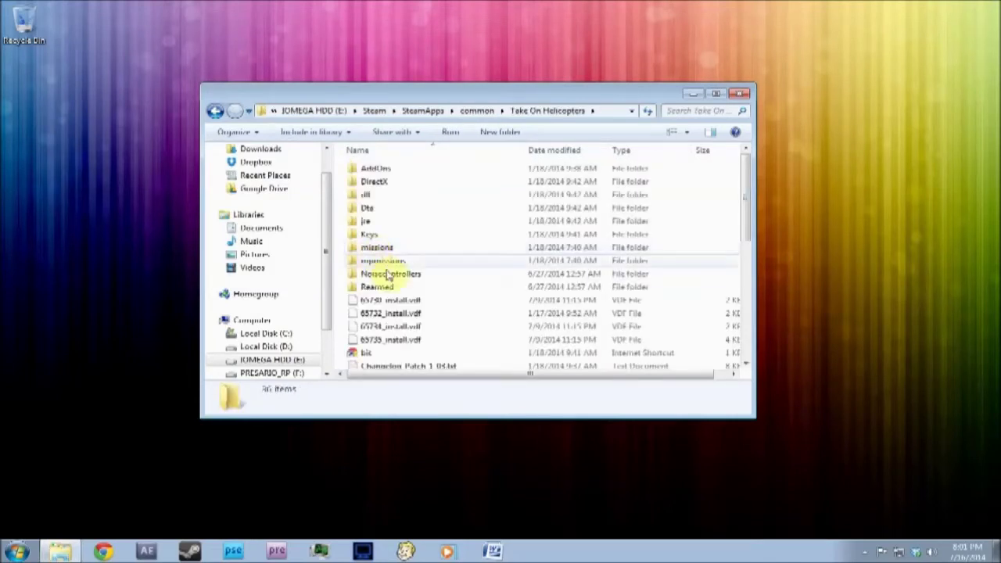
Step: Copy the AddOns folder of Take On Helicopters
left_click(418, 171)
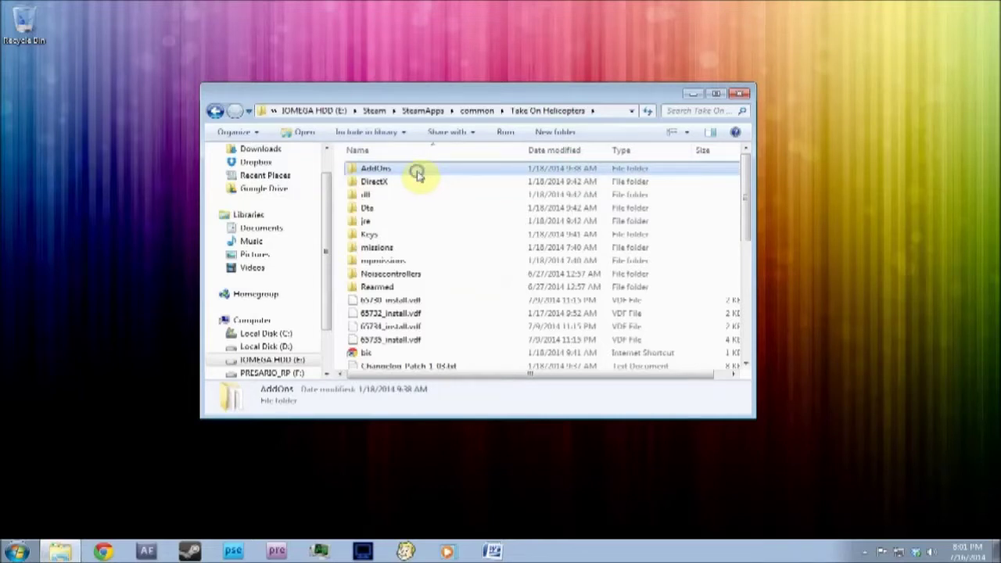
right_click(416, 173)
left_click(453, 450)
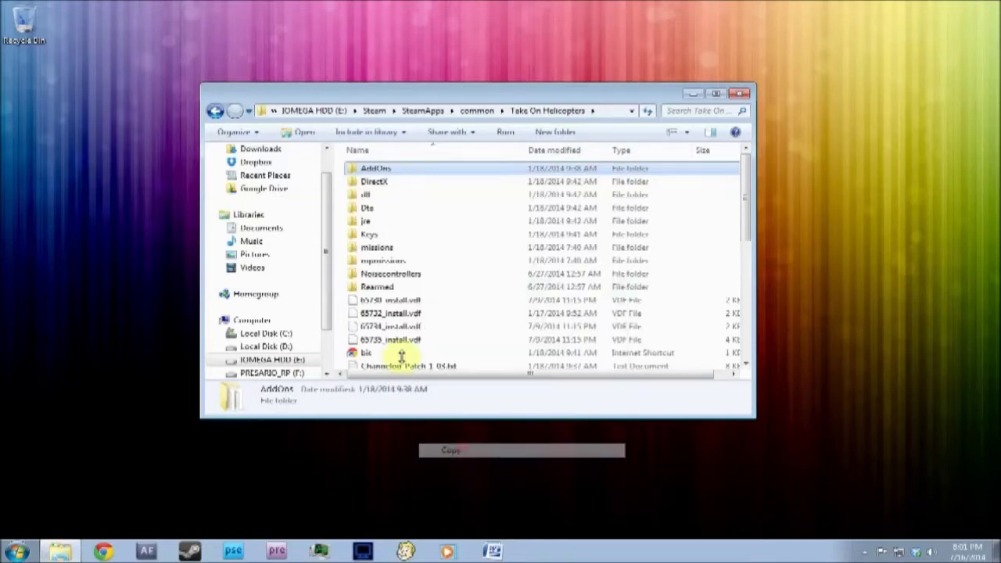
Step: Go back to SteamApps > common and open the Arma 3 folder
left_click(429, 111)
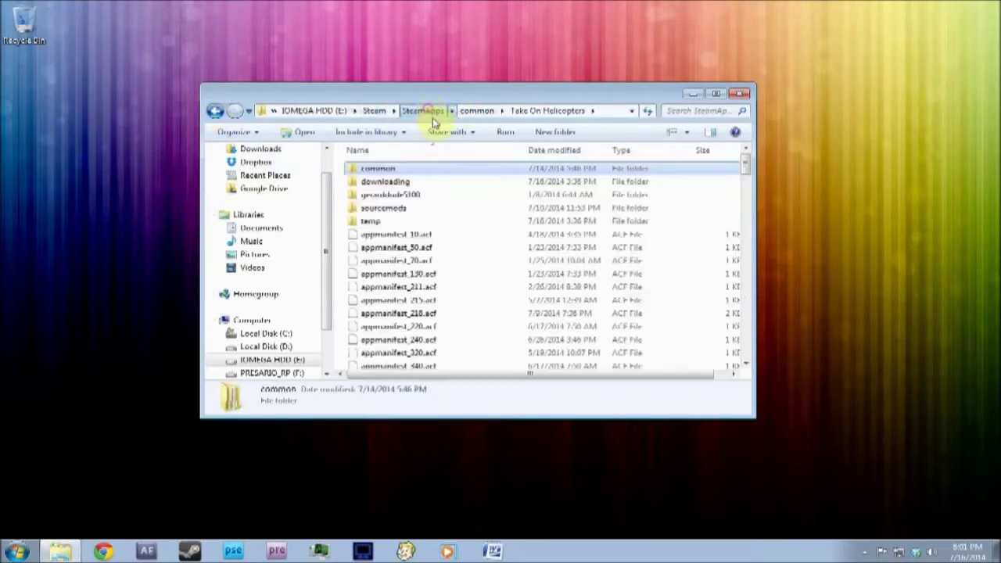
double_click(428, 169)
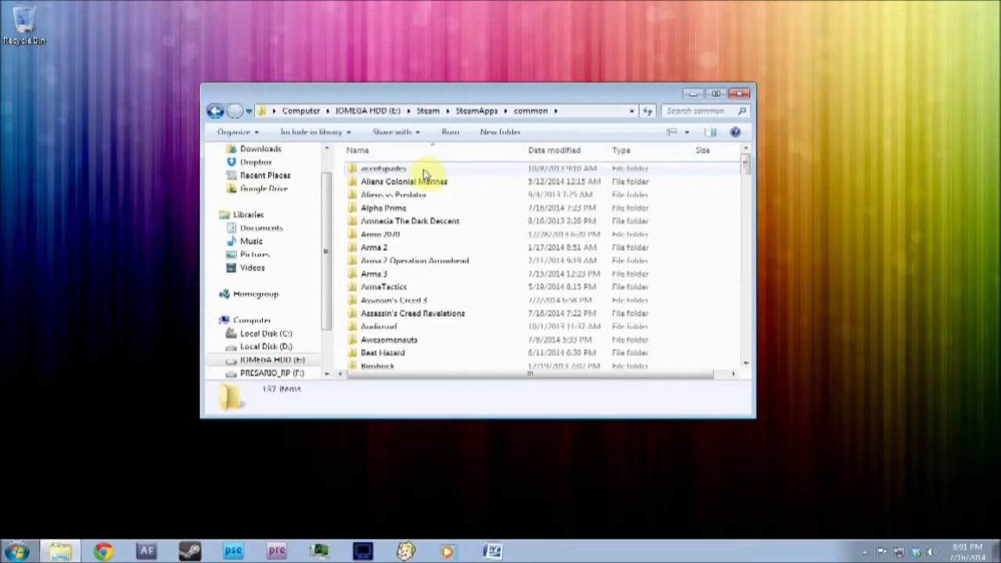
left_click(400, 274)
double_click(399, 274)
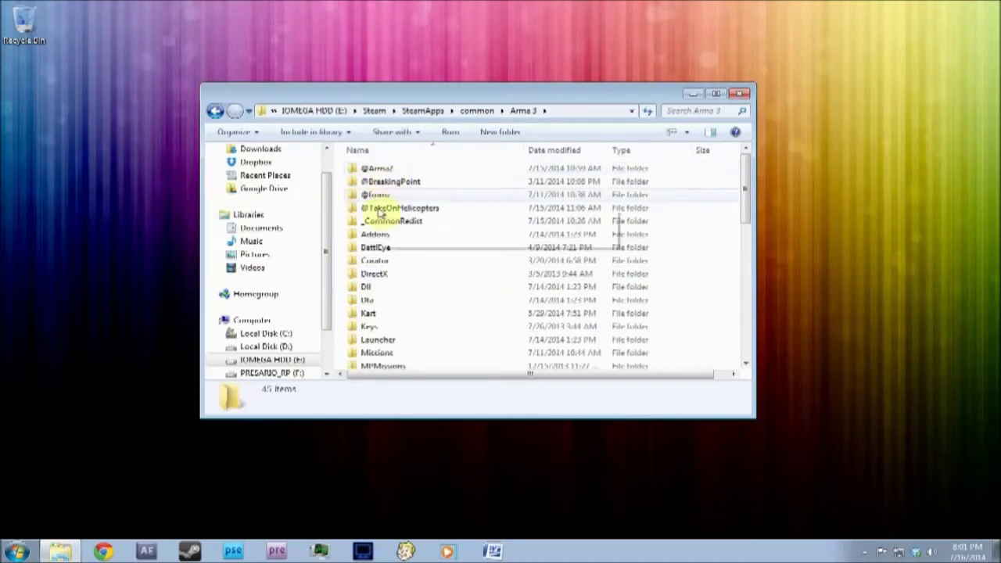
left_click(386, 209)
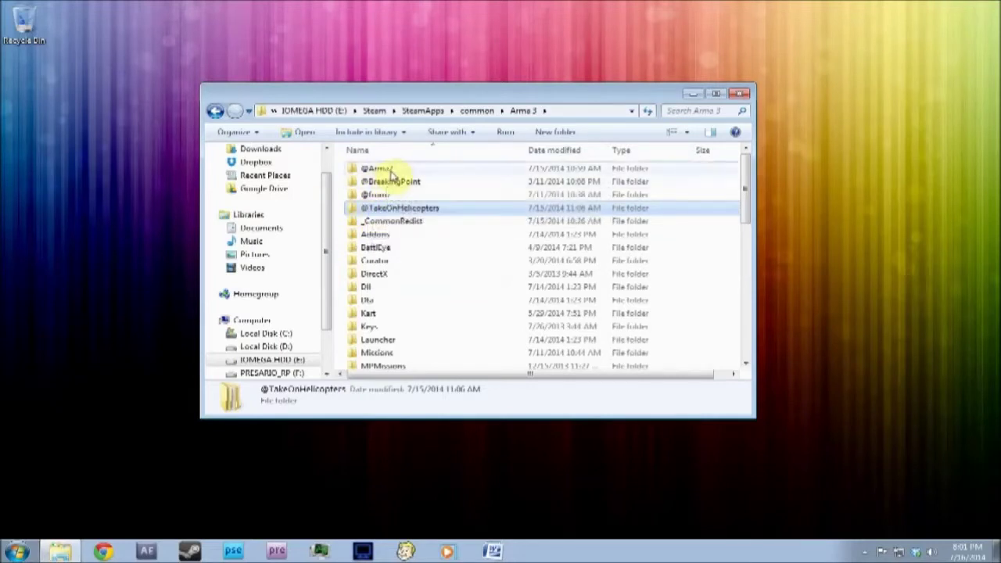
double_click(382, 209)
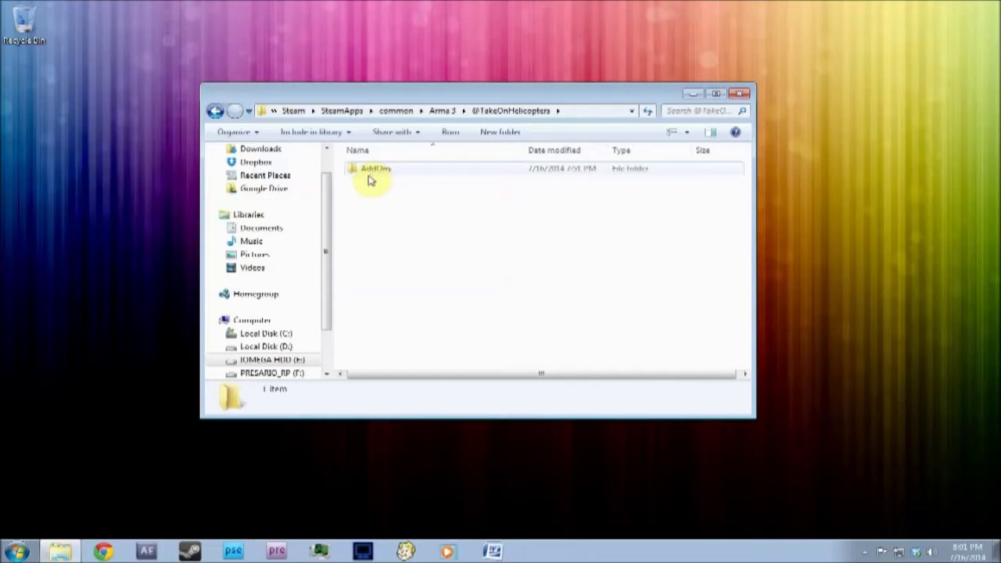
double_click(371, 180)
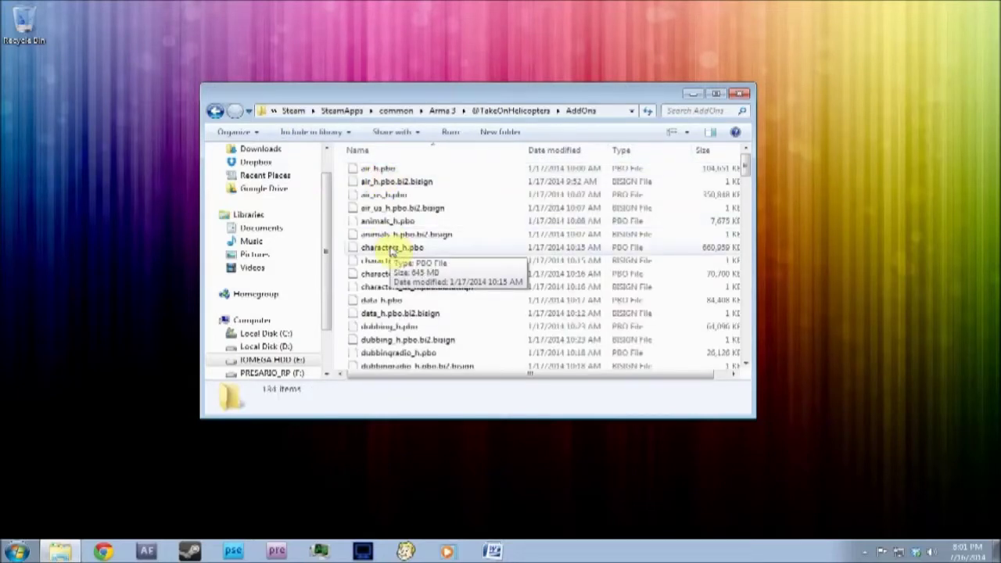
scroll(391, 250, "down", 5)
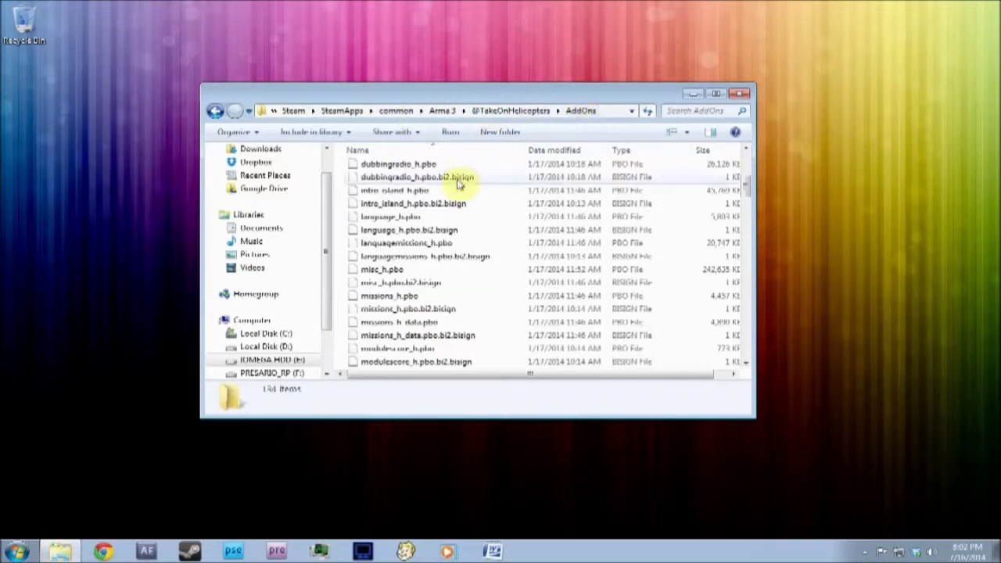
scroll(413, 206, "up", 5)
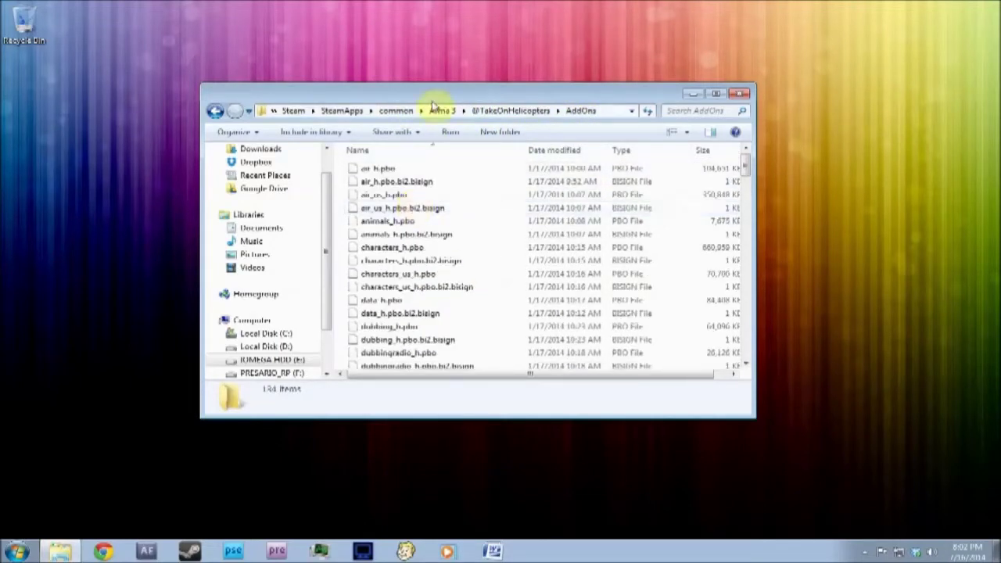
Step: Move the current window aside and open a second Explorer window at Steam > SteamApps > common on the E: drive
left_click_drag(341, 94, 227, 63)
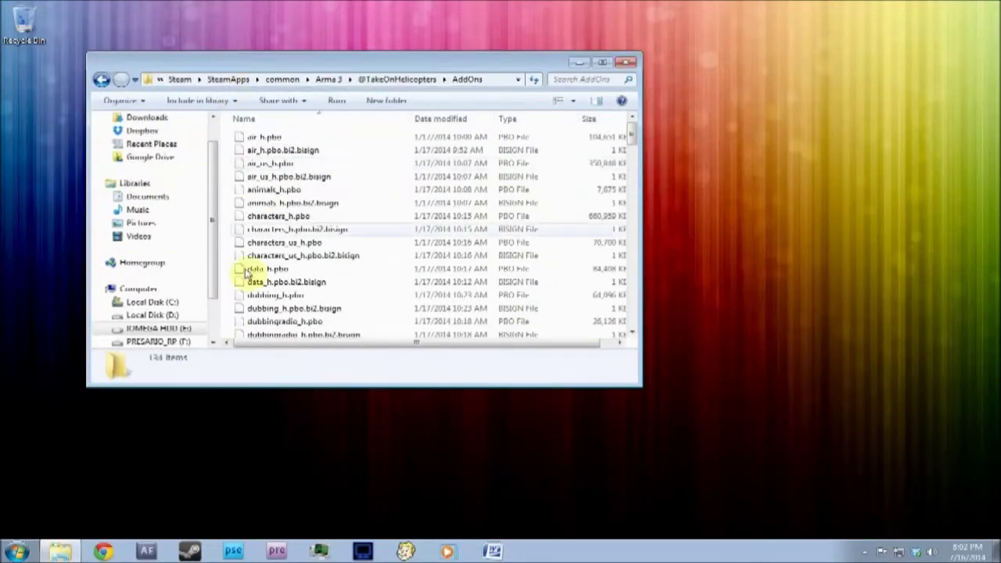
left_click(17, 551)
left_click(226, 291)
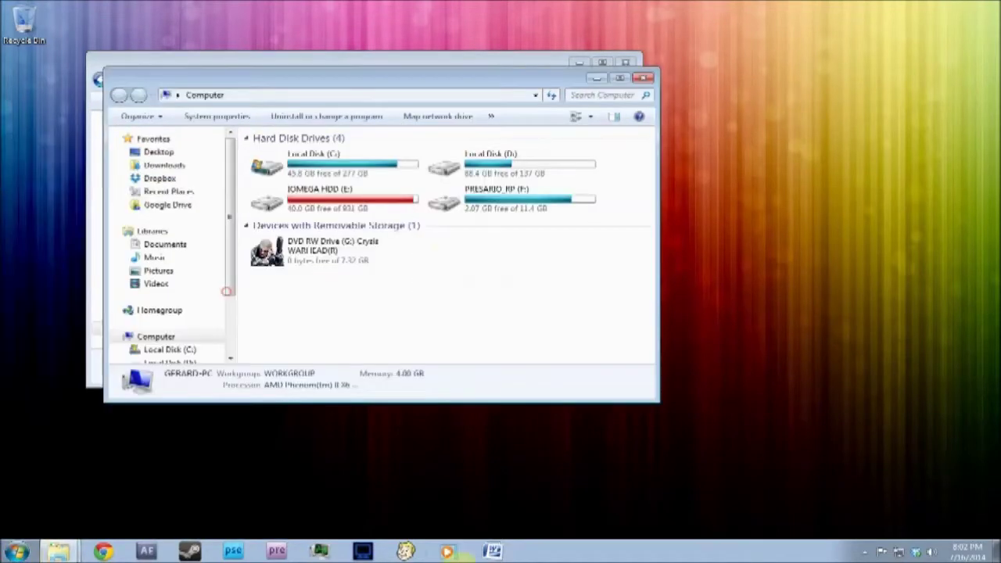
double_click(361, 208)
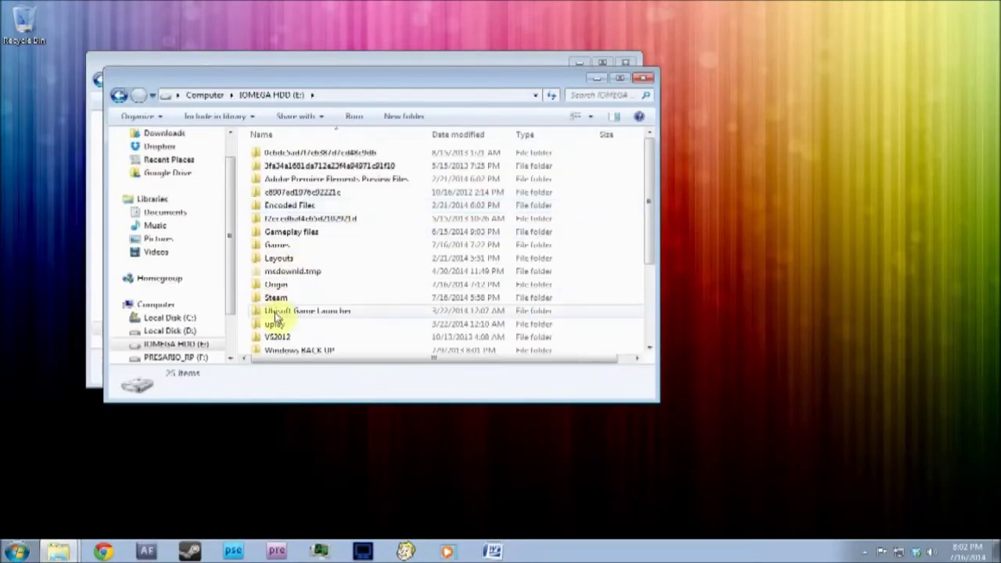
scroll(277, 317, "down", 1)
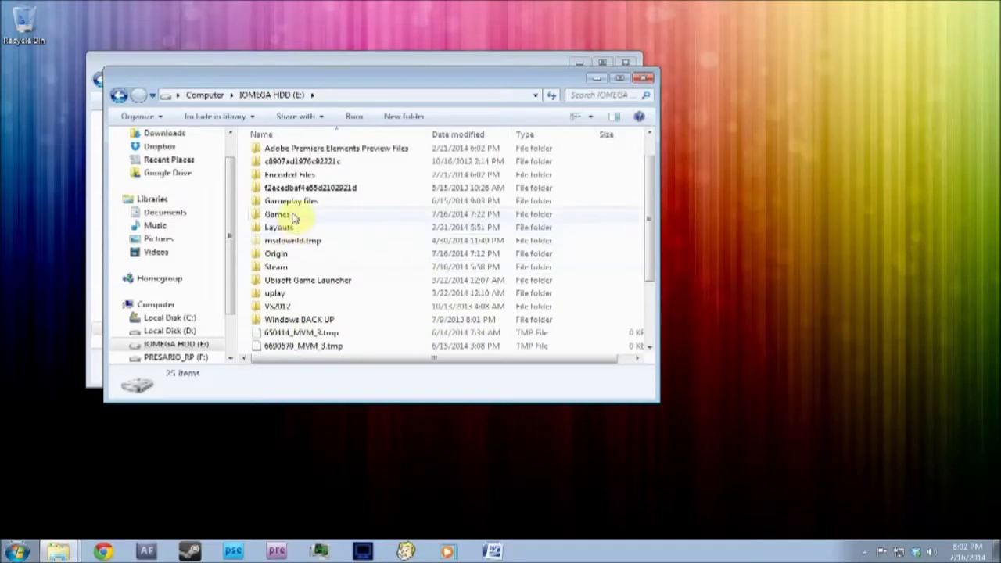
double_click(274, 267)
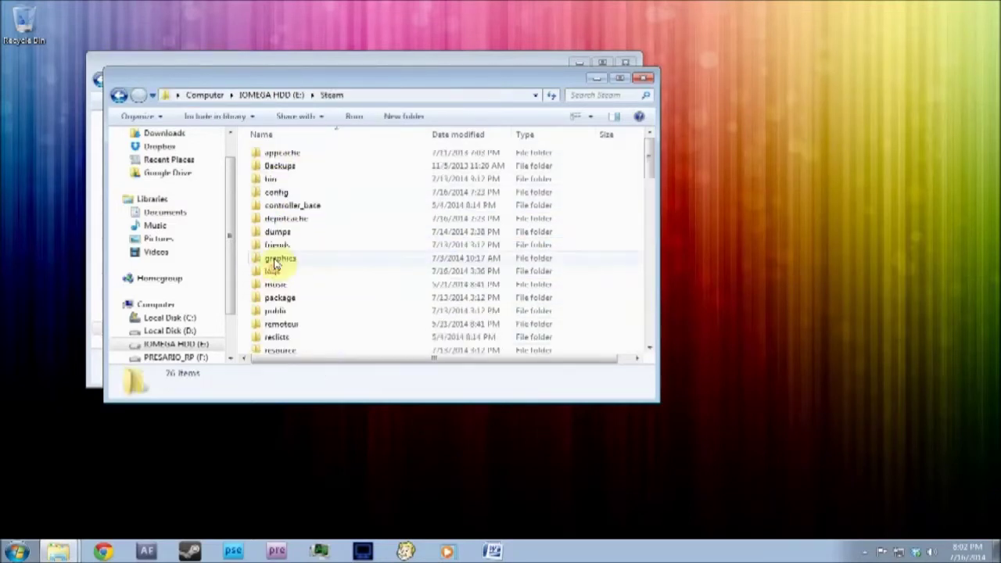
scroll(283, 329, "down", 3)
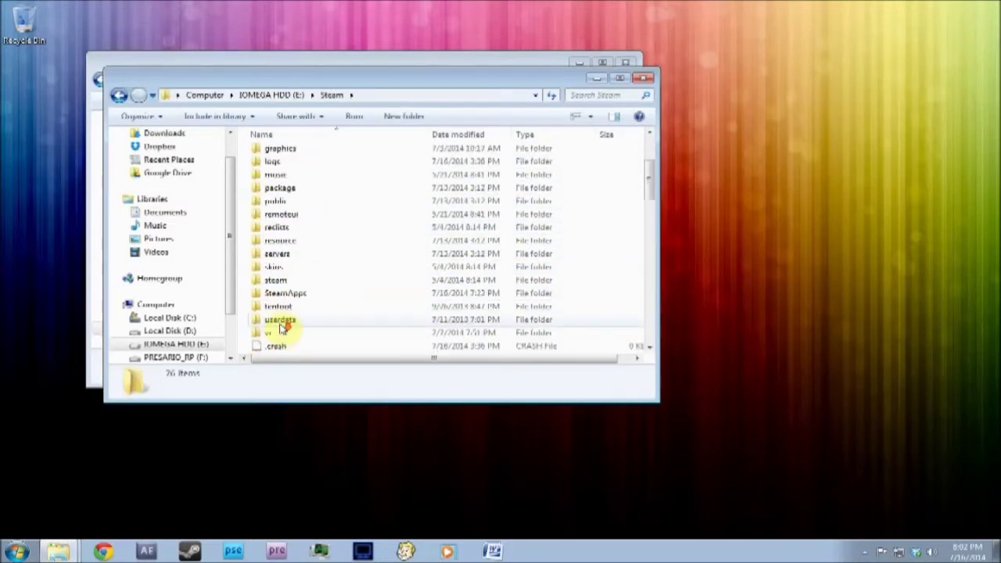
double_click(285, 293)
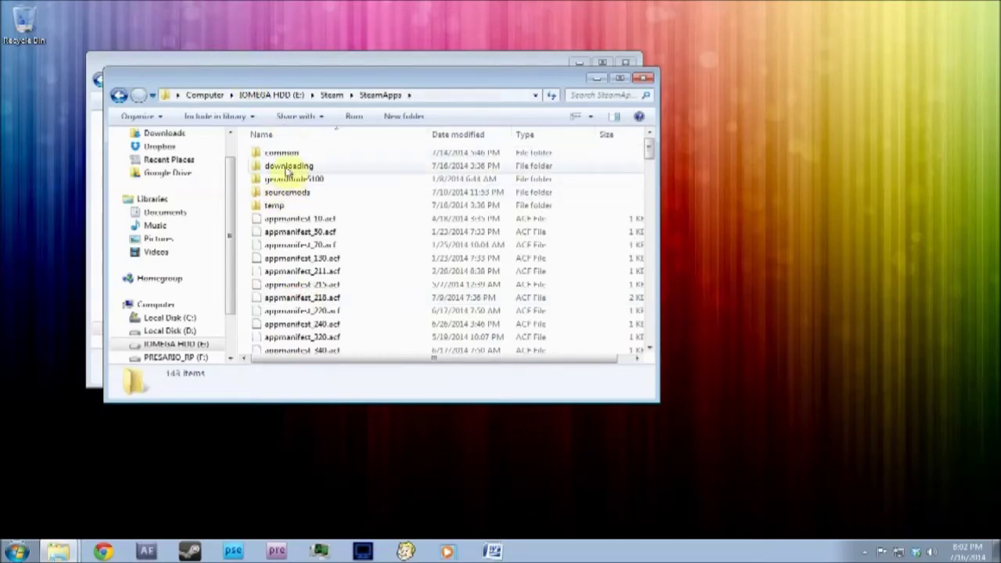
double_click(278, 152)
Step: Open the AddOns folder of Take On Helicopters in the second window and place that window beside the first
scroll(283, 270, "down", 5)
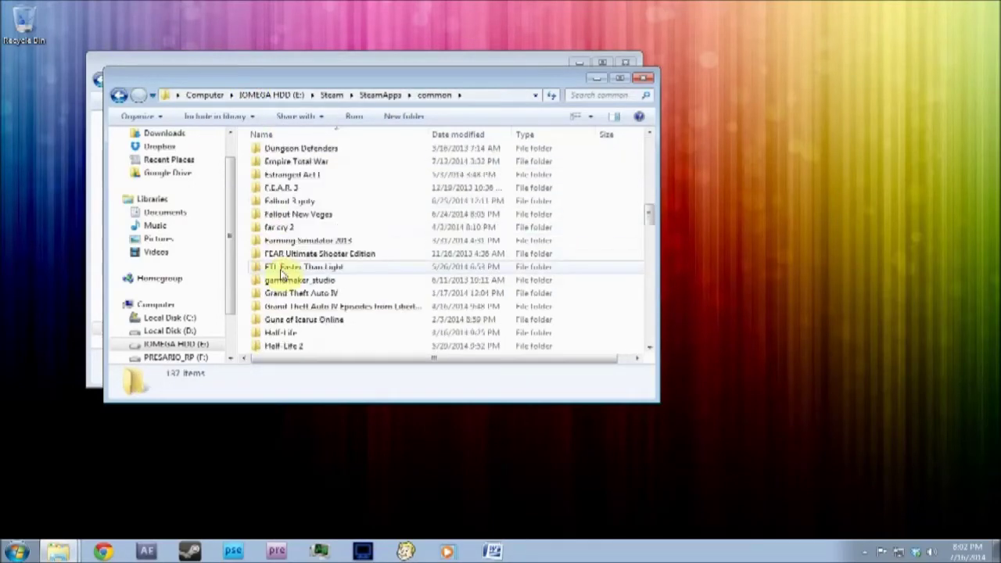
scroll(283, 277, "down", 20)
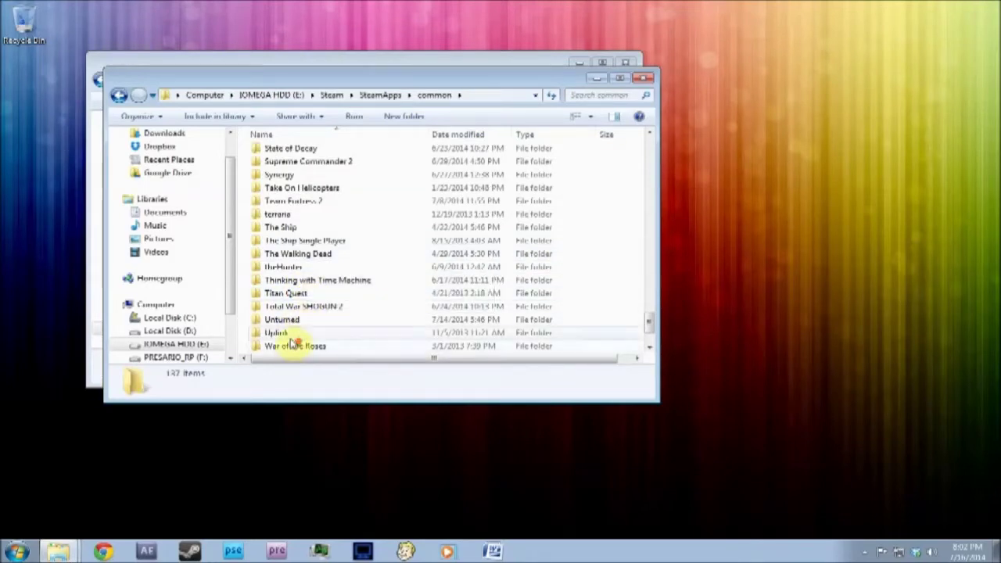
scroll(293, 344, "up", 1)
double_click(286, 215)
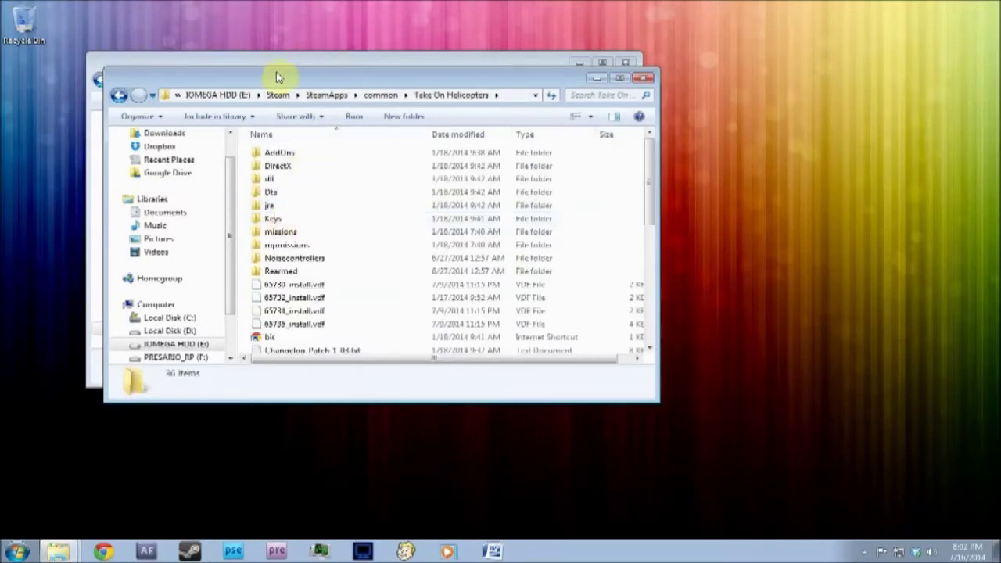
left_click_drag(277, 77, 1000, 99)
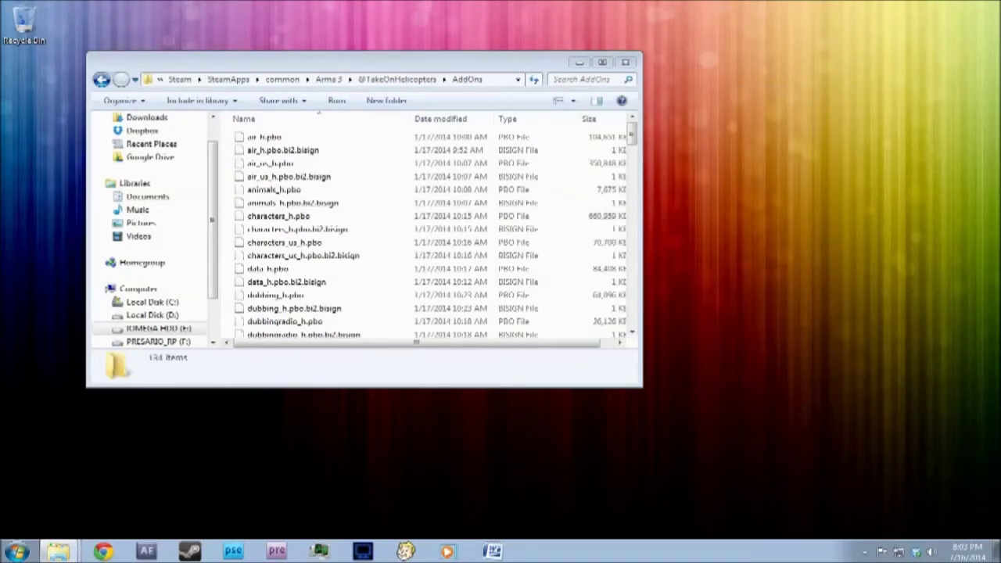
left_click_drag(997, 68, 577, 66)
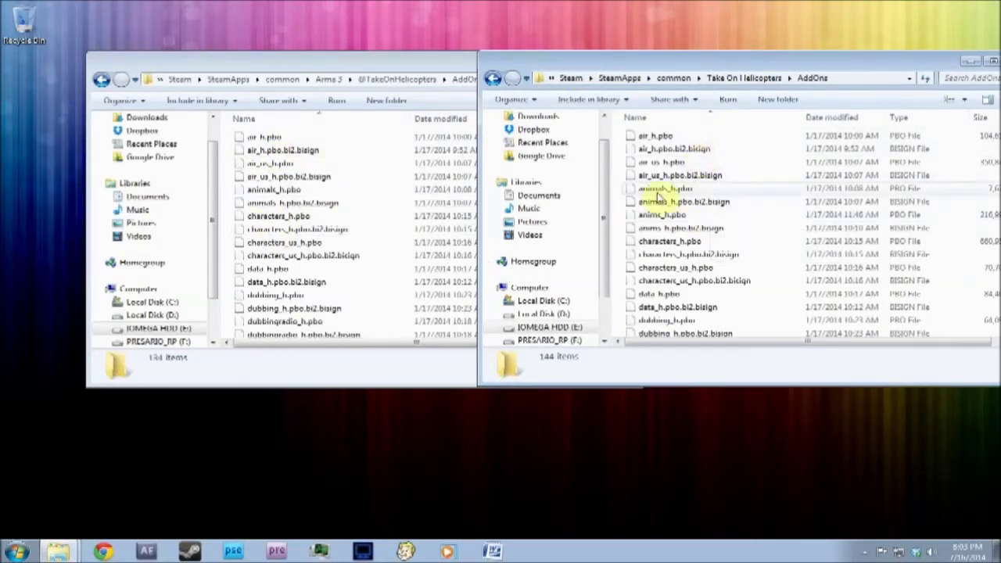
left_click(281, 189)
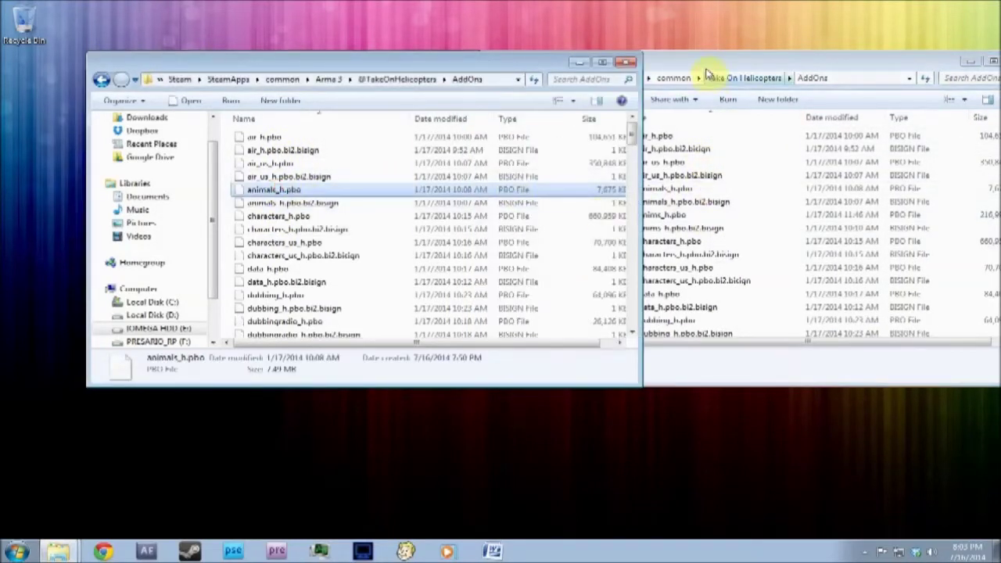
left_click_drag(706, 74, 362, 257)
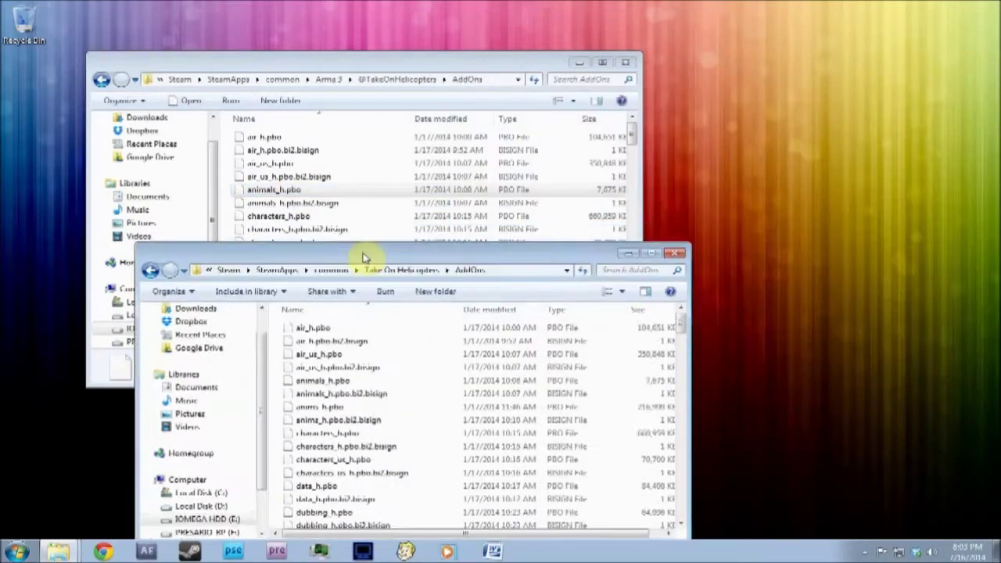
left_click_drag(371, 63, 1, 56)
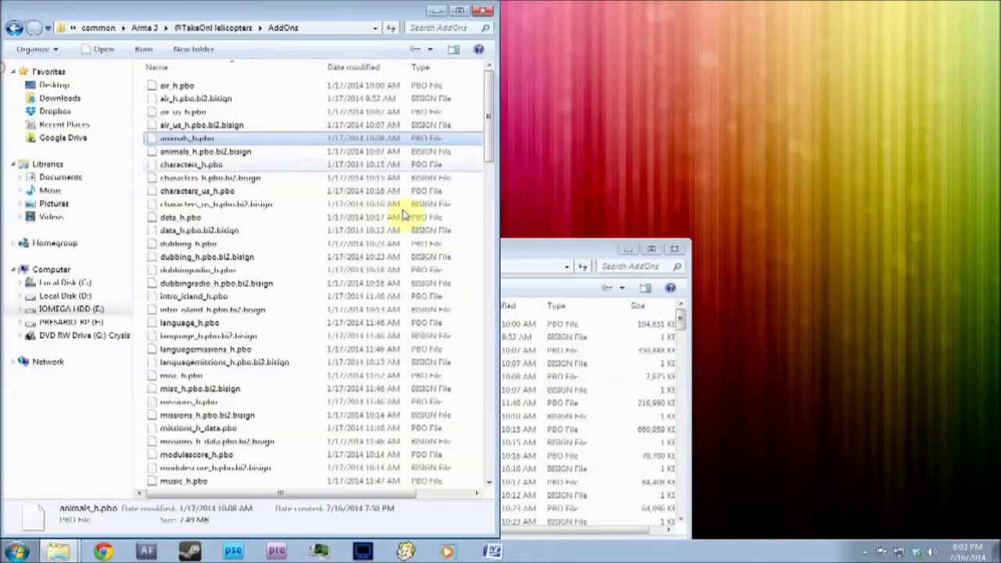
left_click_drag(524, 245, 855, 39)
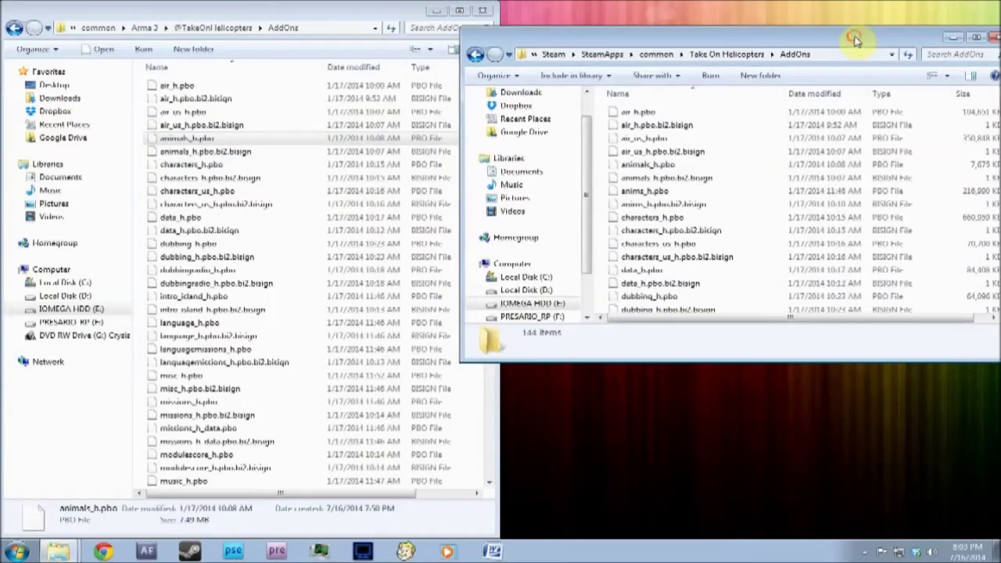
left_click_drag(548, 36, 608, 25)
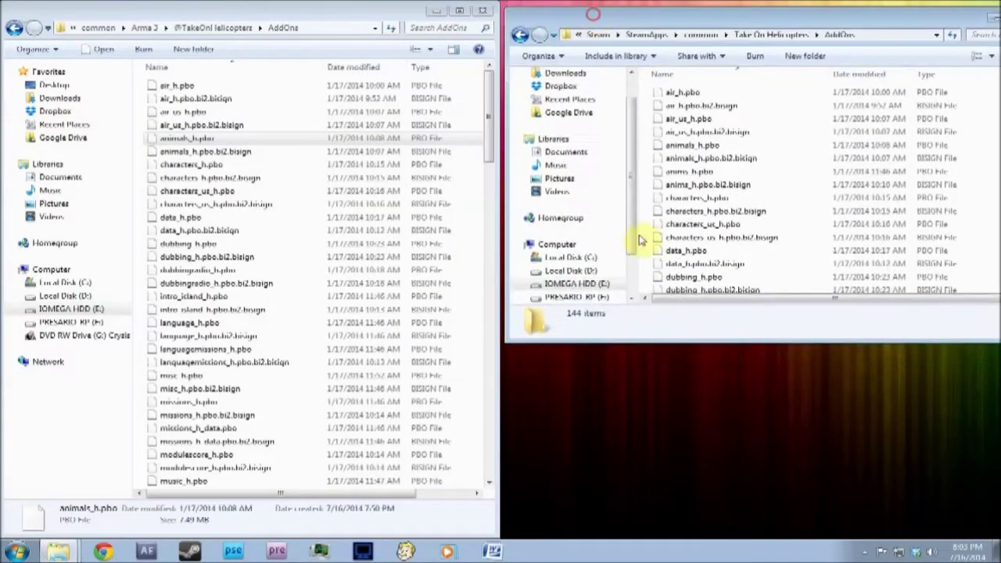
left_click_drag(645, 341, 642, 510)
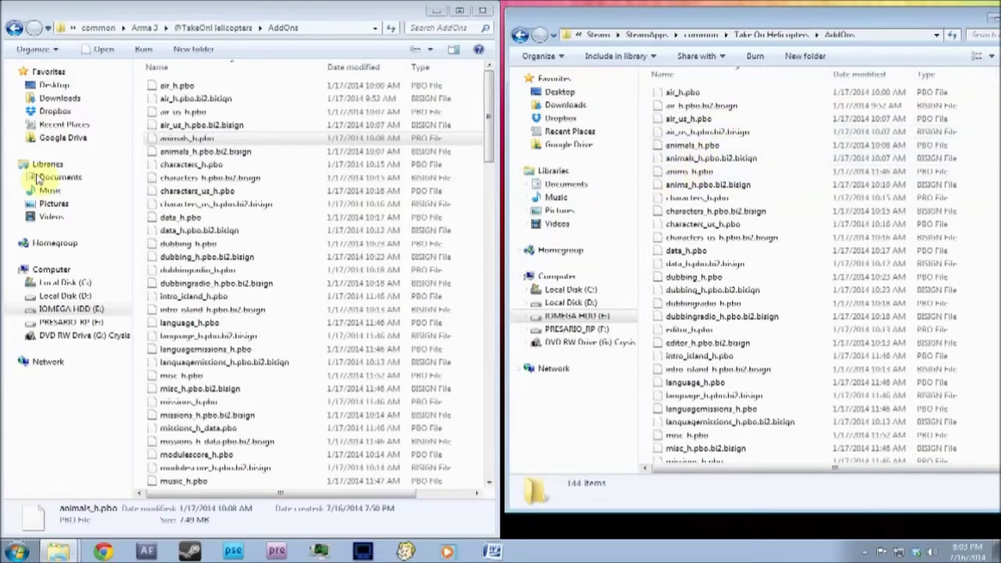
left_click(239, 153)
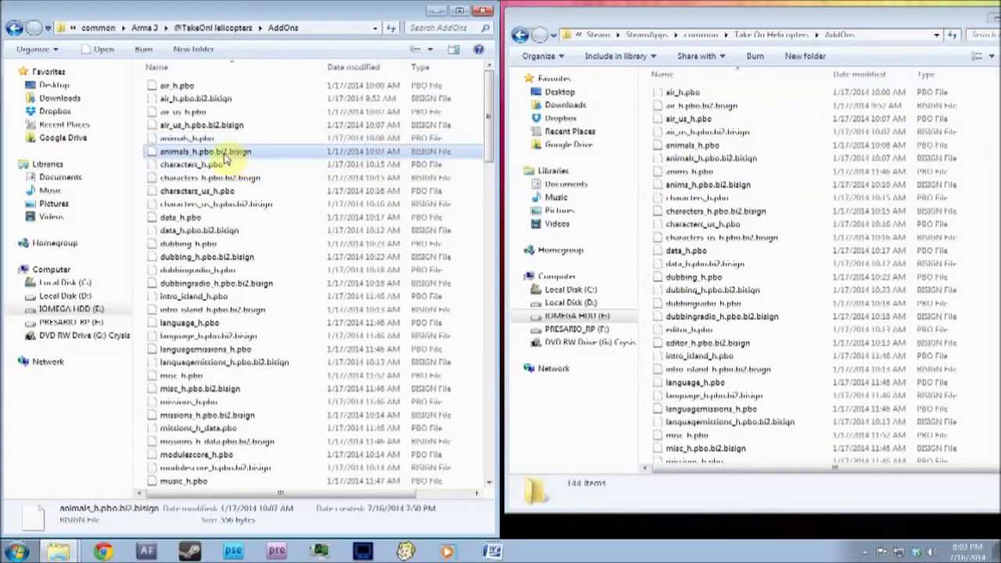
left_click(697, 158)
left_click(690, 172)
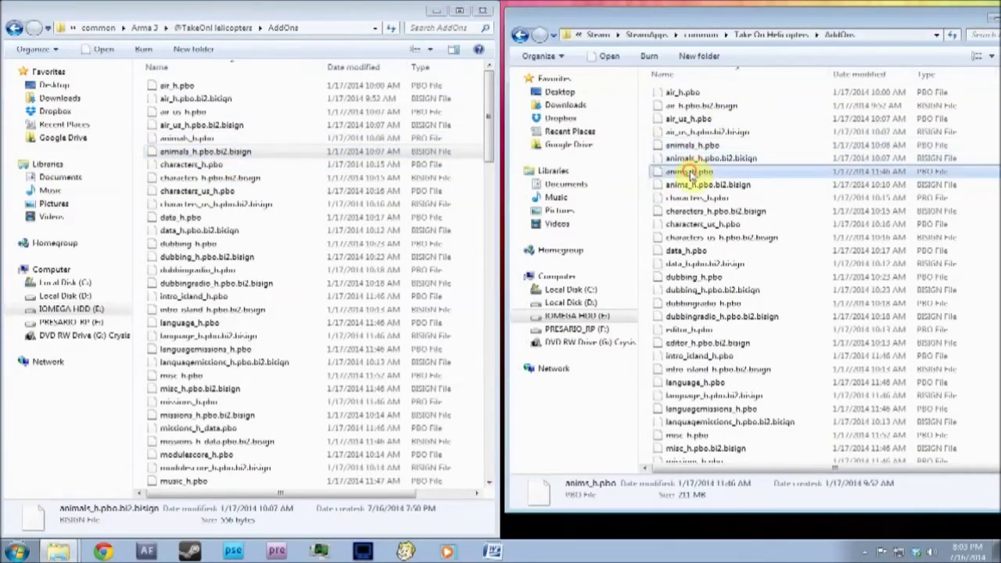
left_click(206, 151)
left_click(188, 138)
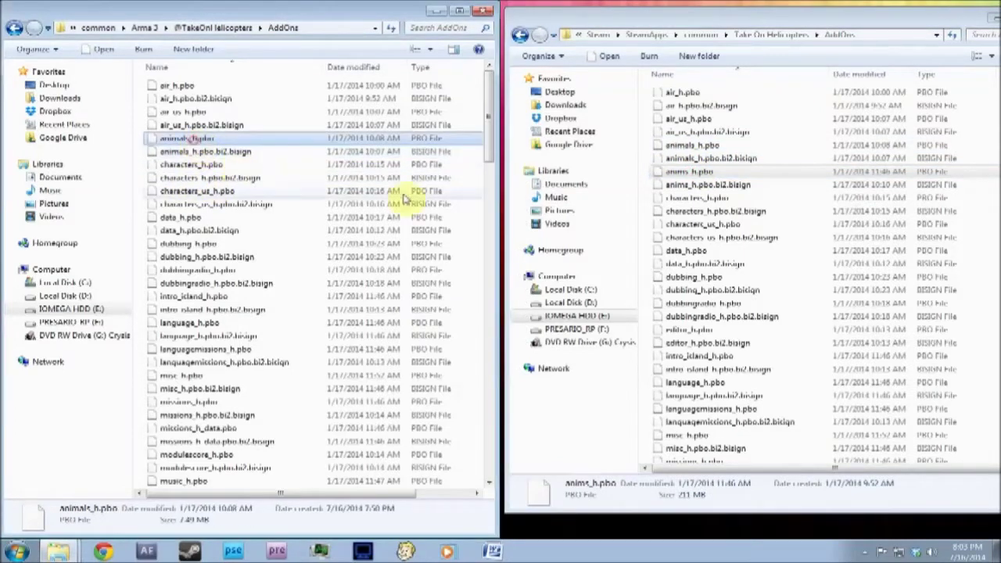
left_click(664, 173)
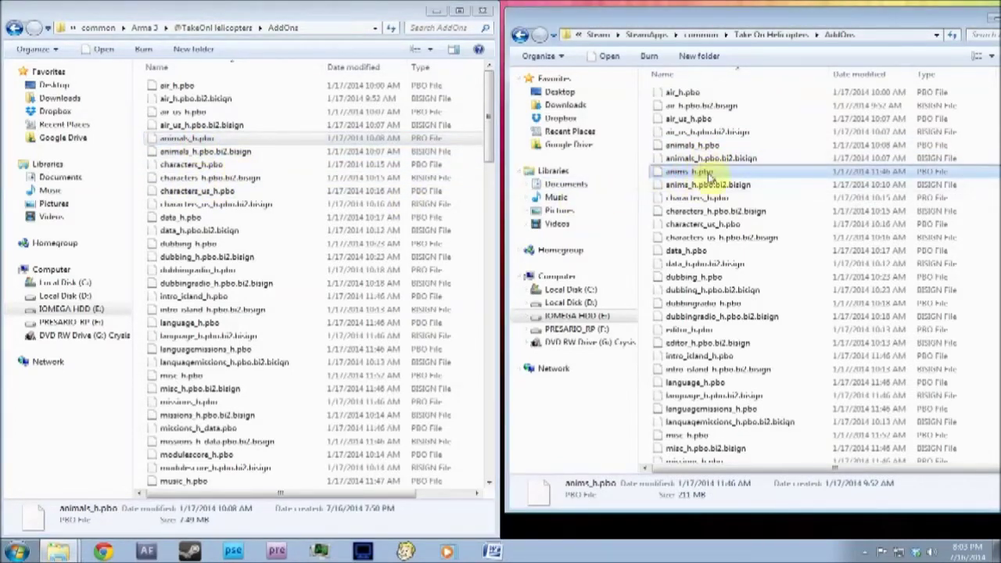
Step: Select anims_h.pbo and anims_h.pbo.bi2.bisign together in the Take On Helicopters AddOns folder
left_click(708, 185)
left_click(705, 173)
left_click(698, 186)
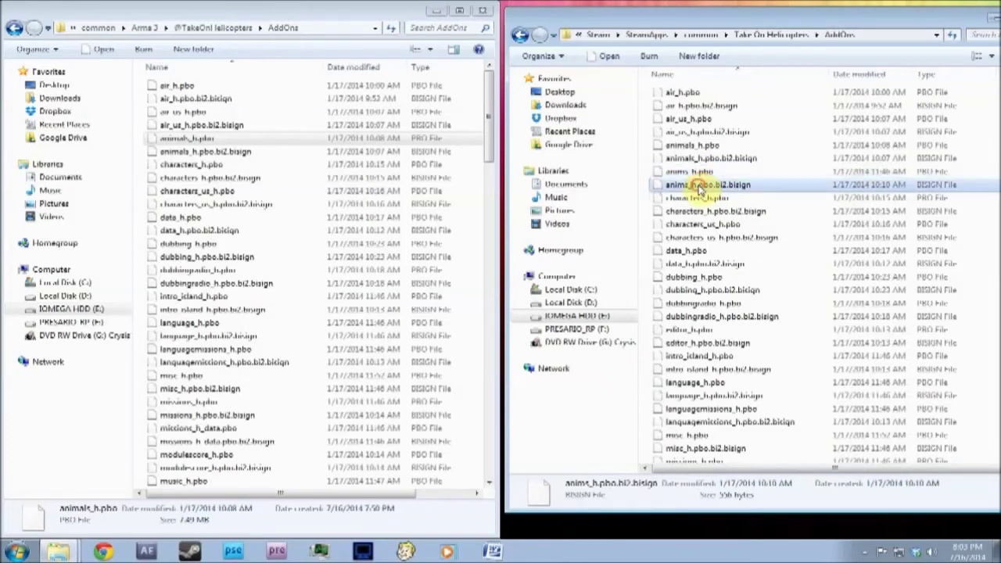
left_click(698, 171, "ctrl")
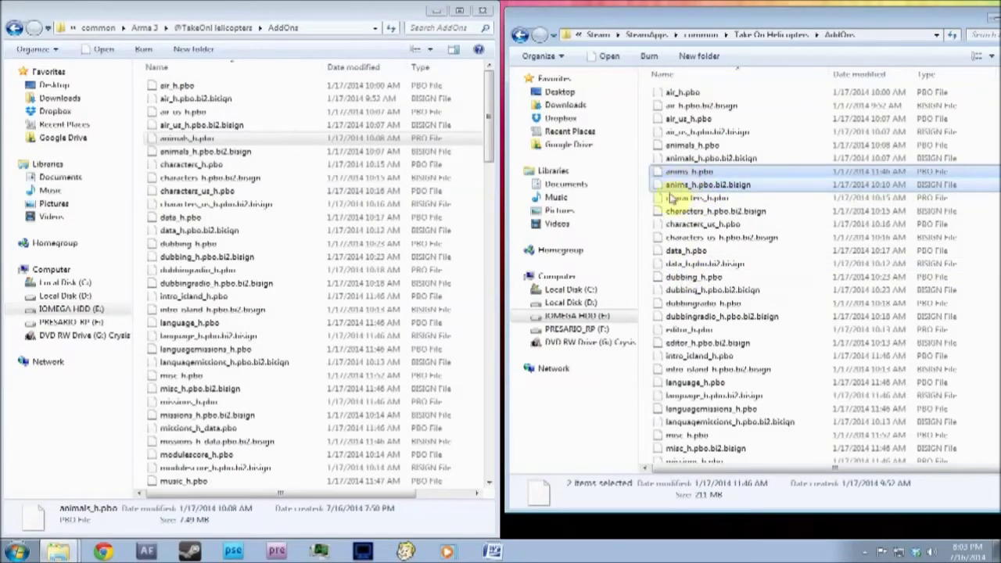
left_click_drag(684, 179, 693, 192)
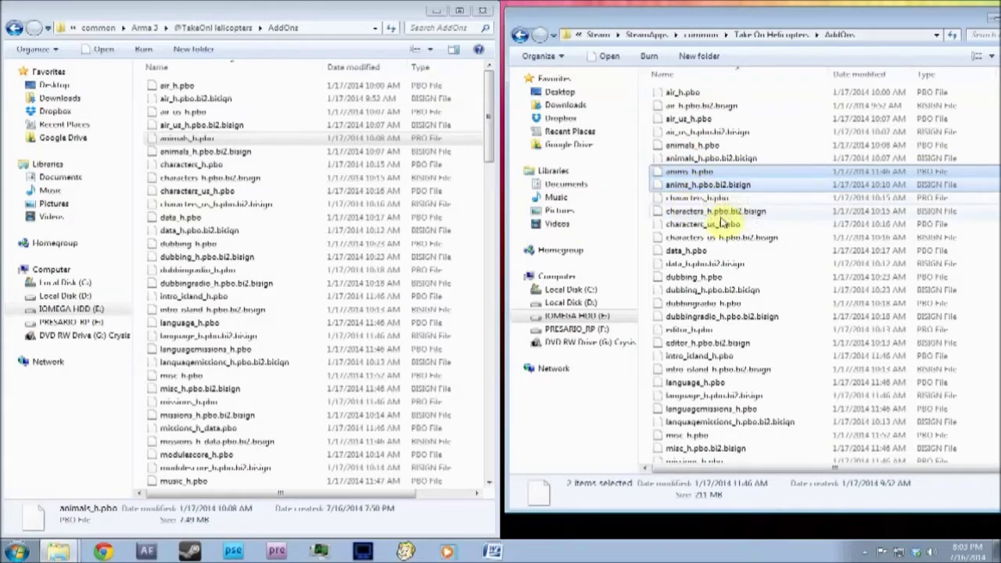
Step: Compare the characters_h, data_h, dubbing_h and dubbingradio_h files between the two AddOns folders
left_click(704, 200)
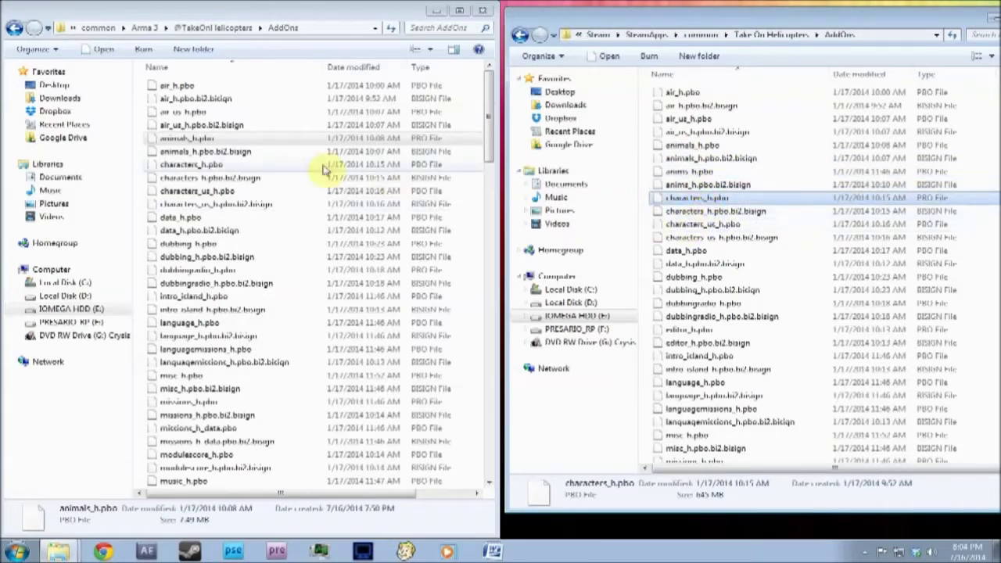
left_click(205, 165)
left_click(207, 178)
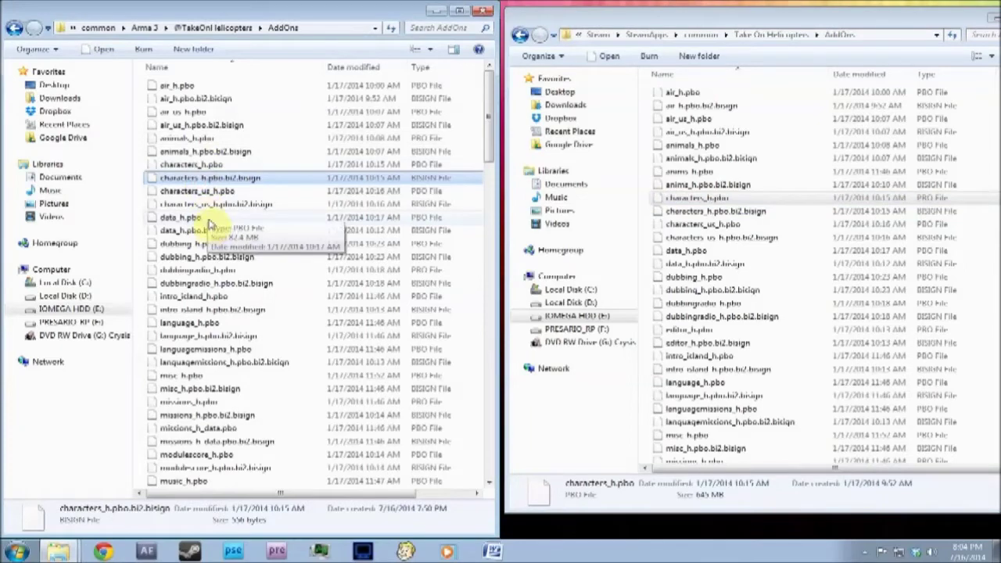
left_click_drag(208, 217, 689, 247)
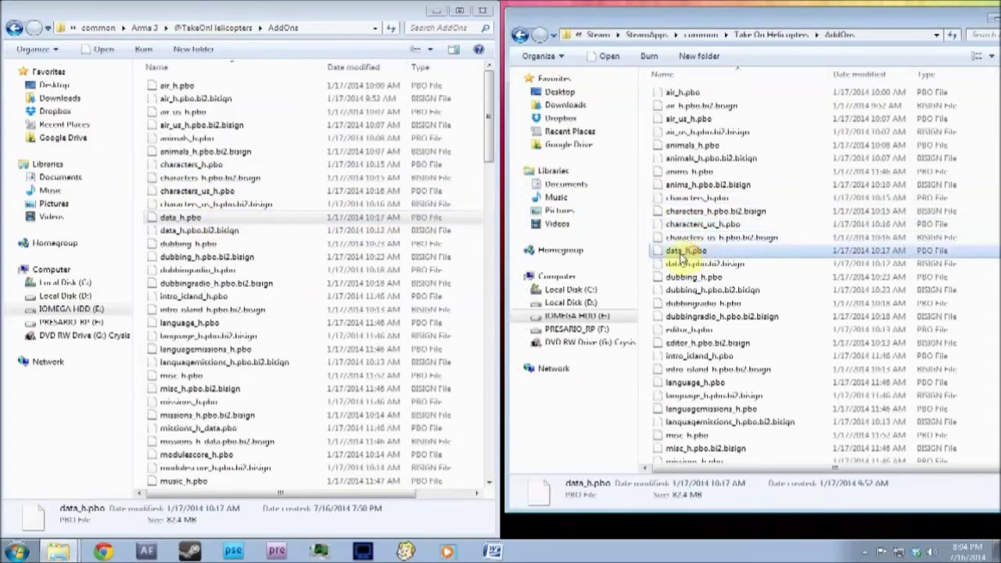
left_click_drag(188, 231, 692, 278)
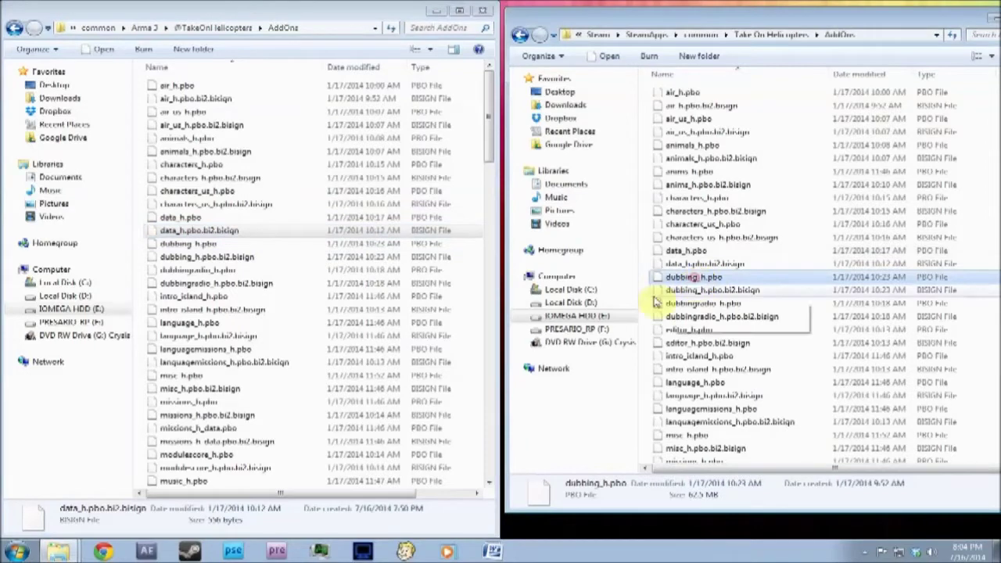
left_click(199, 258)
left_click(217, 297)
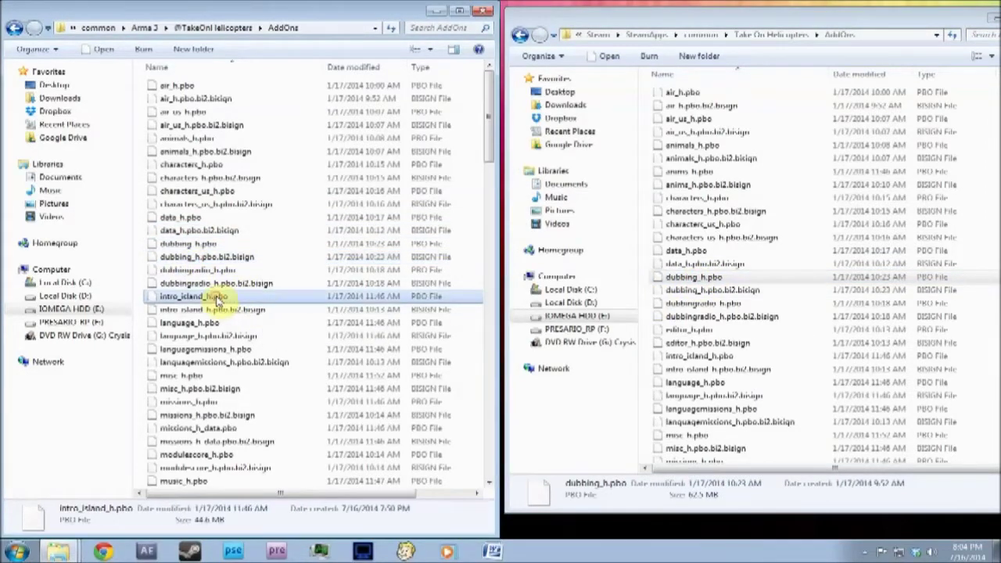
left_click(671, 319)
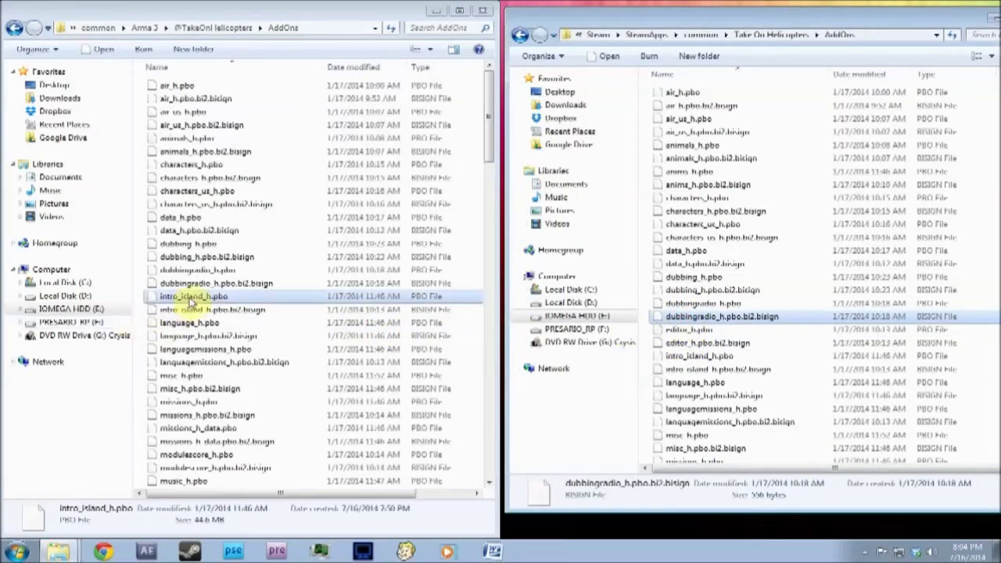
left_click(189, 299)
left_click(189, 310)
left_click(189, 298)
left_click(190, 310)
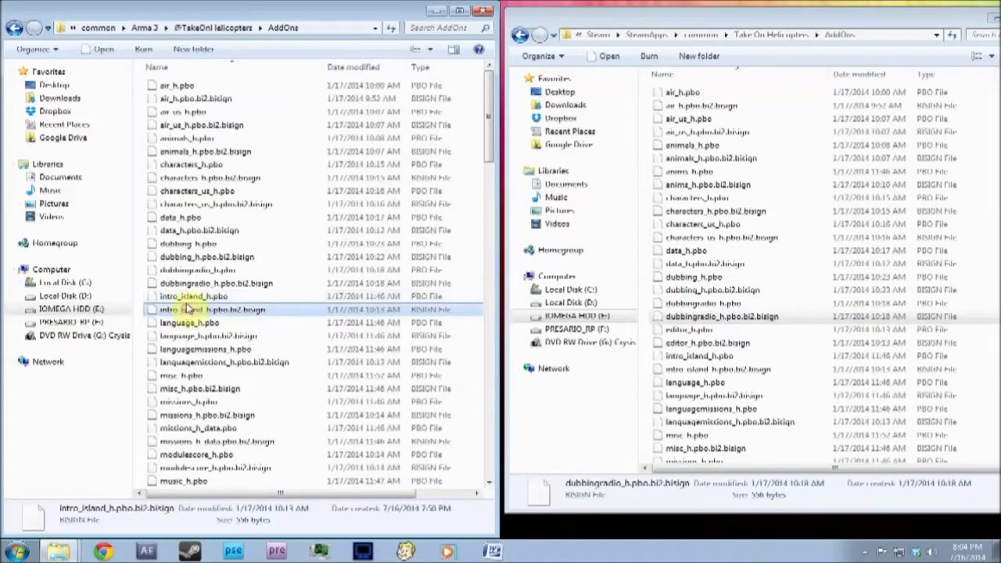
left_click(189, 299)
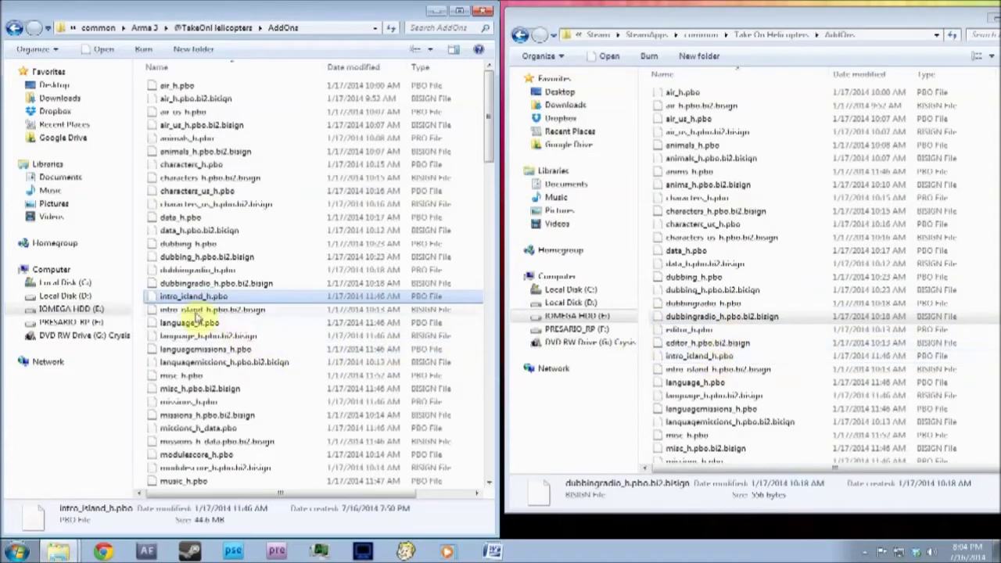
left_click(712, 329)
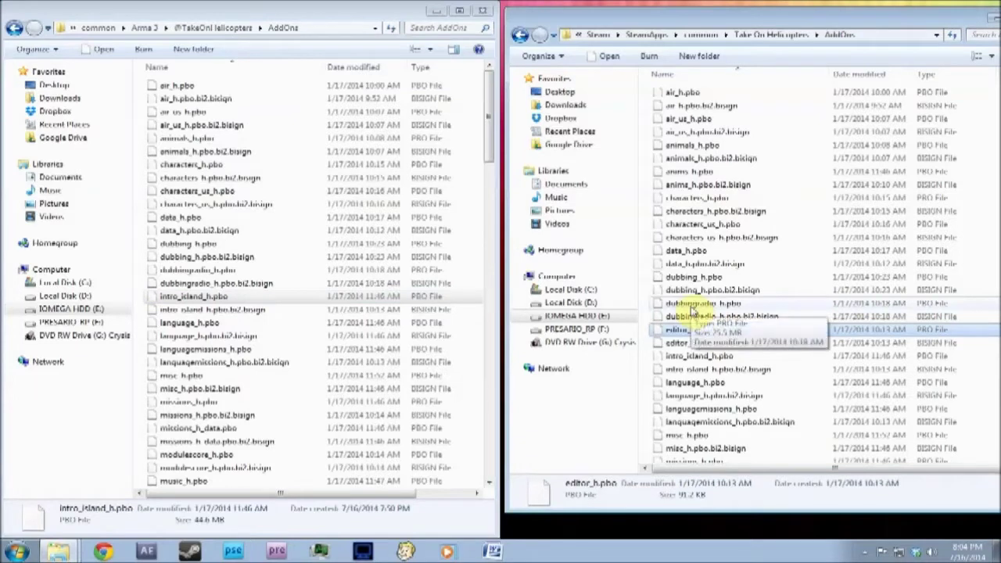
left_click(708, 344, "shift")
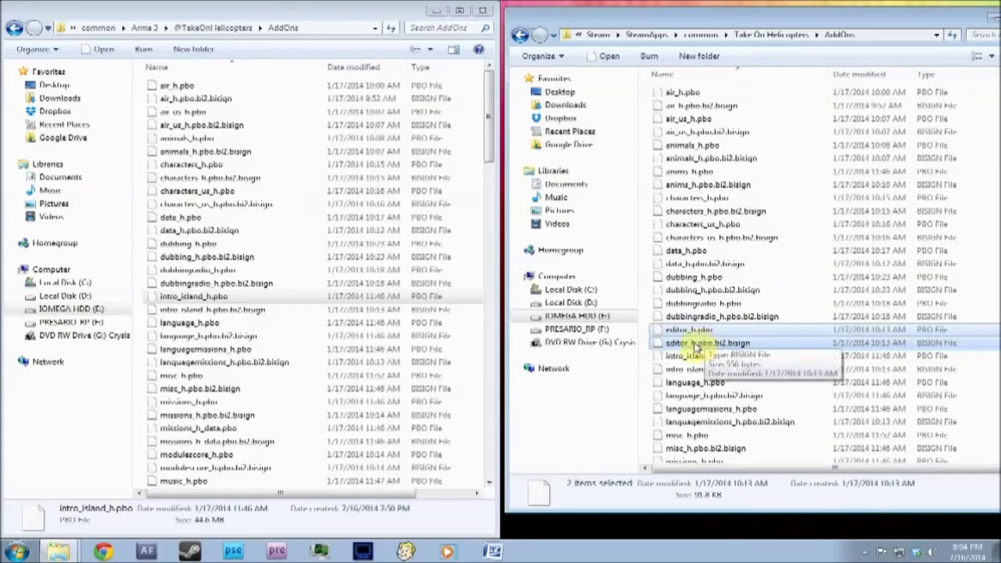
Step: Compare the intro_island_h, language_h and languagemissions_h files between the two AddOns folders
left_click(203, 324)
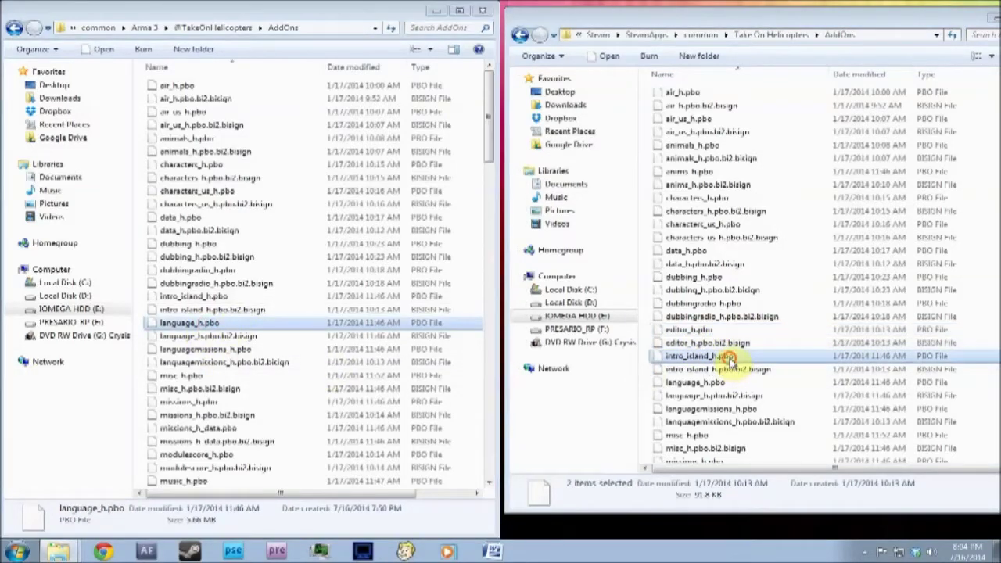
left_click(731, 356)
left_click(234, 310)
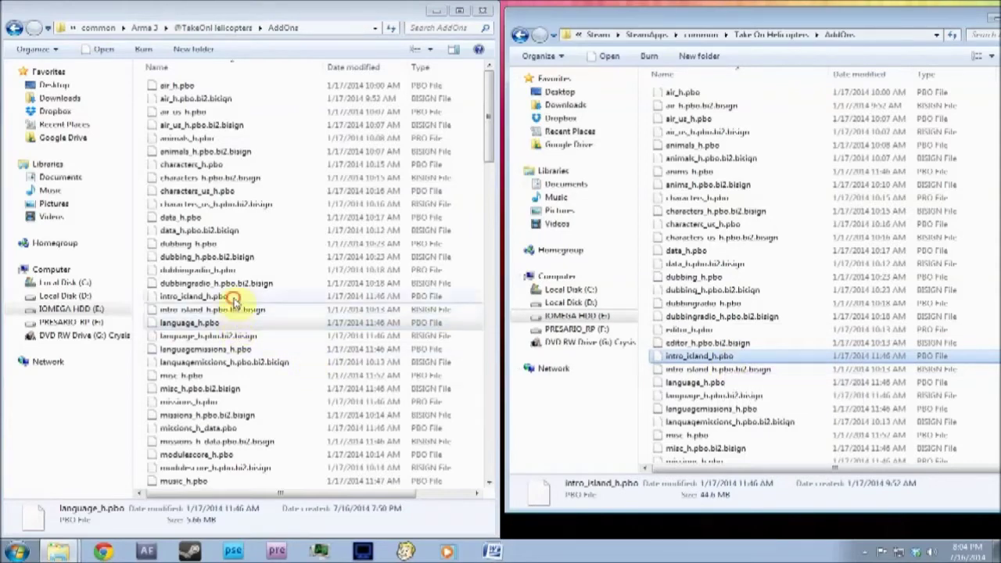
left_click(692, 370)
left_click(692, 382)
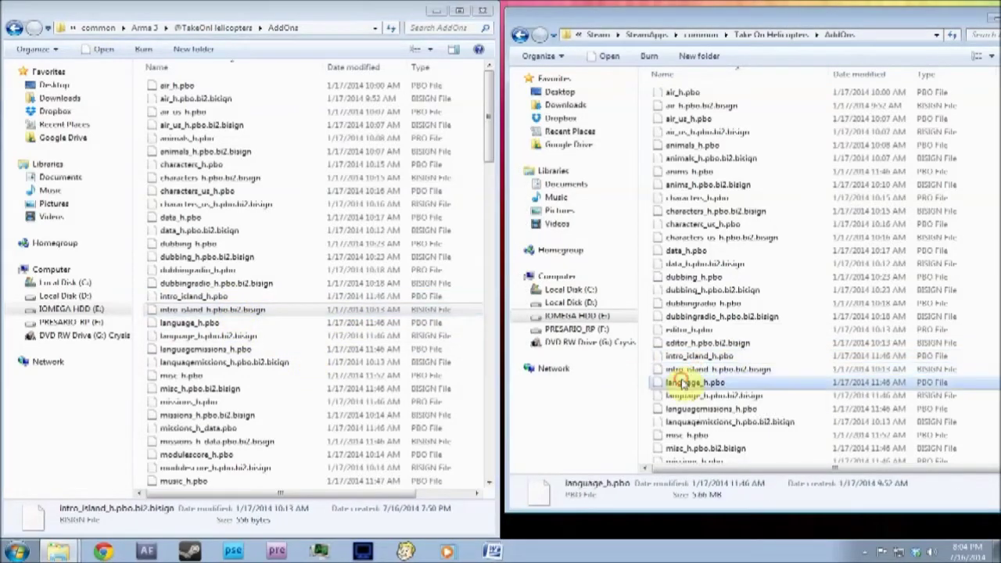
left_click(184, 335)
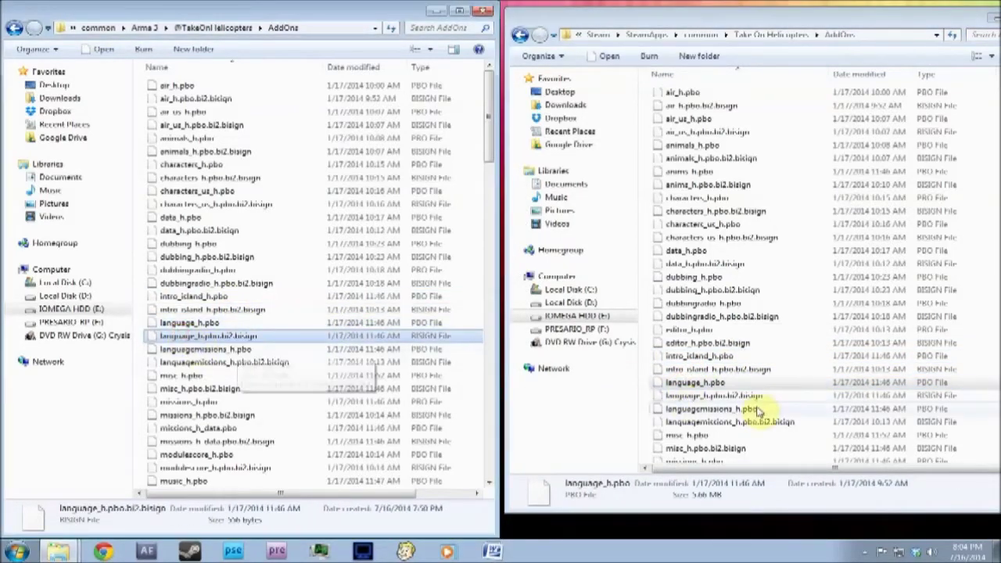
left_click(696, 408)
left_click(233, 363)
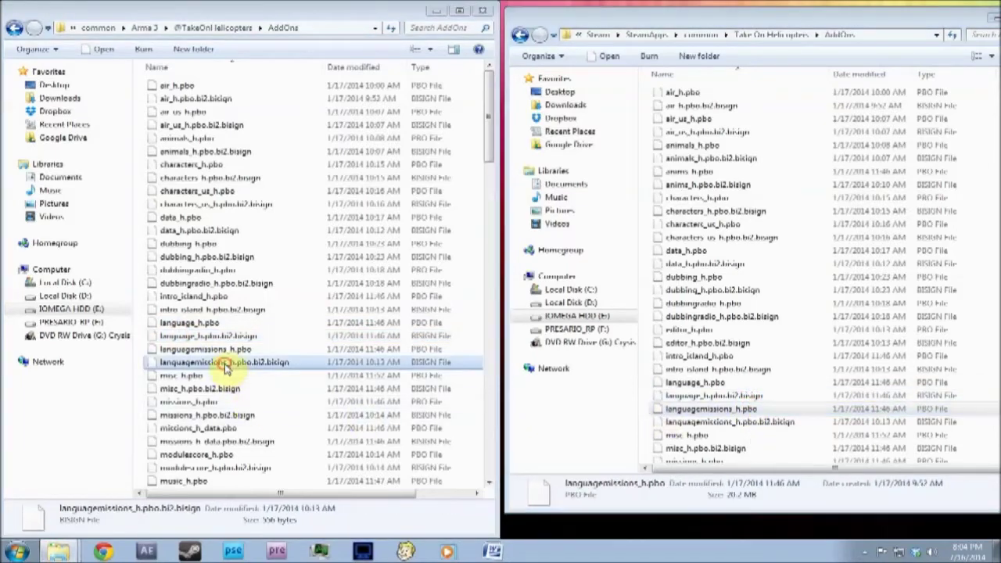
scroll(693, 440, "down", 1)
scroll(340, 384, "down", 4)
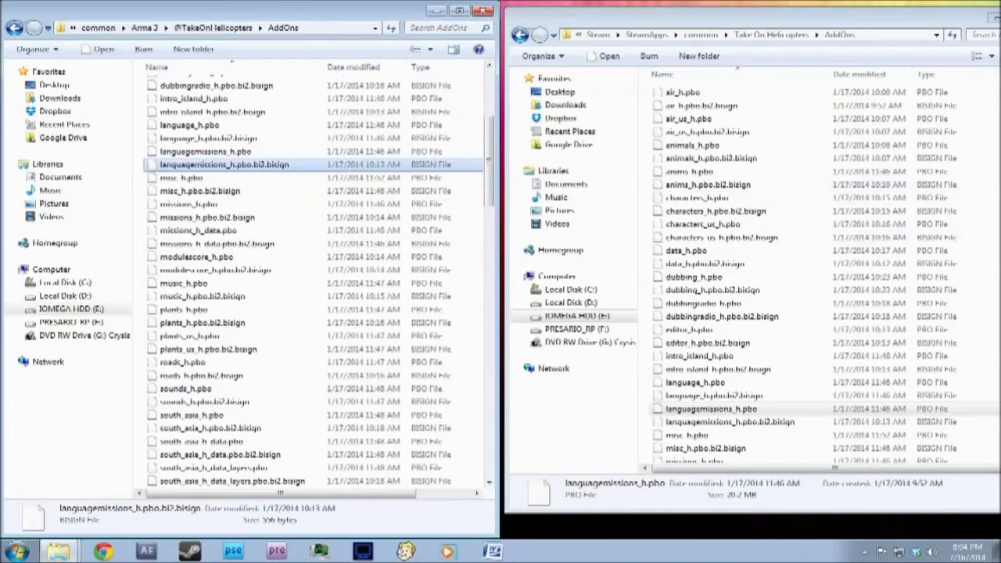
left_click_drag(999, 105, 999, 168)
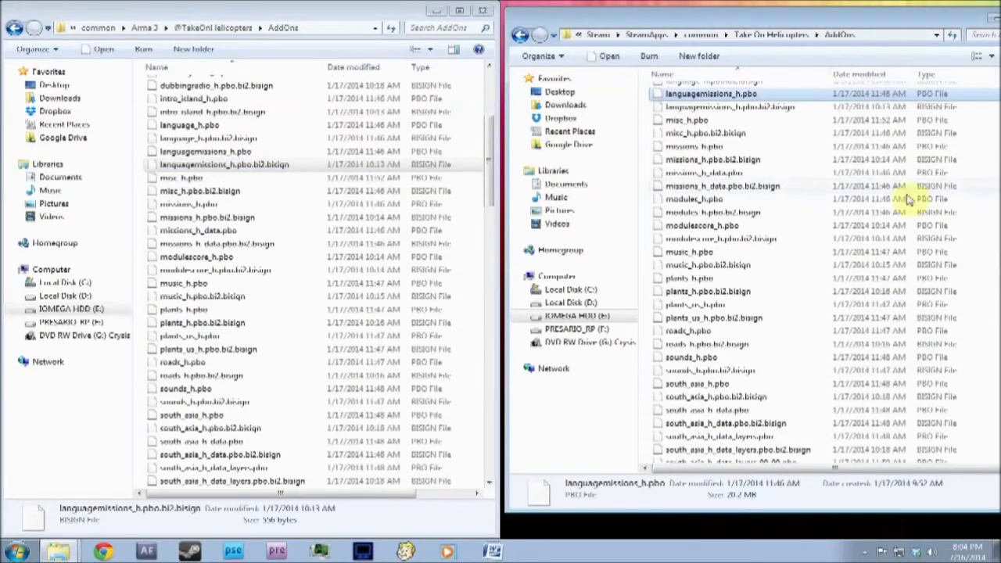
left_click(698, 133)
left_click(686, 146)
left_click(255, 204)
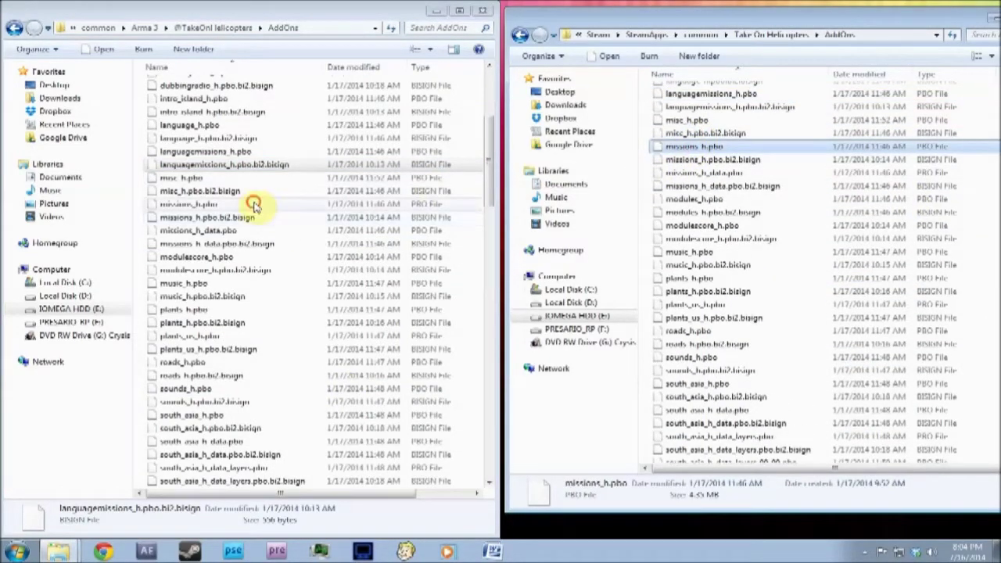
left_click(751, 161)
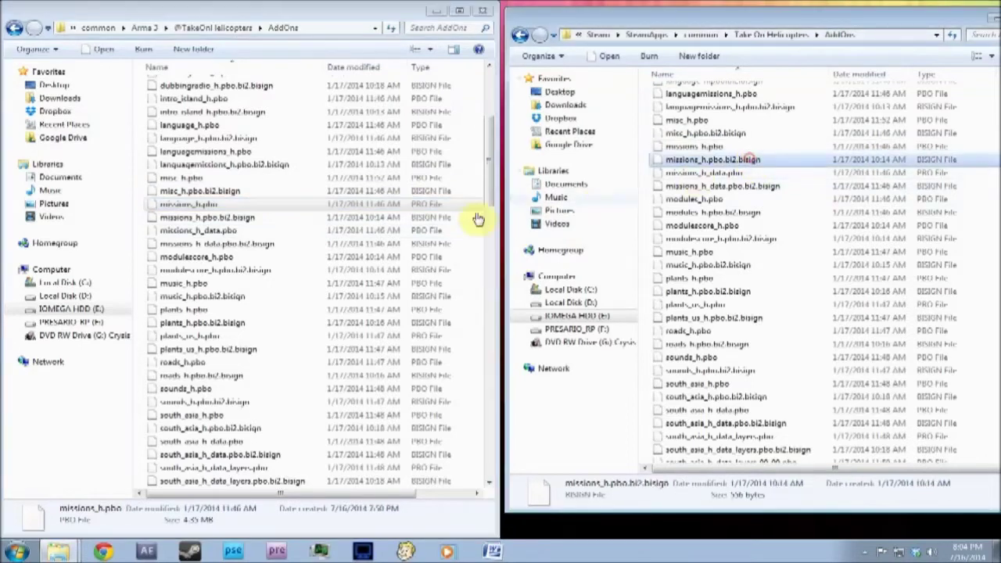
left_click(300, 244)
left_click(298, 256)
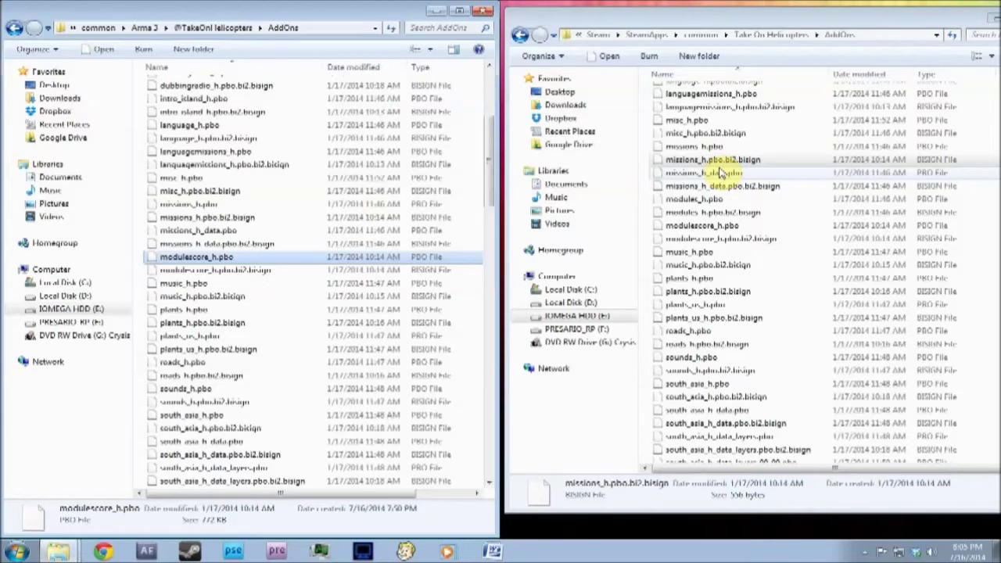
left_click(704, 187)
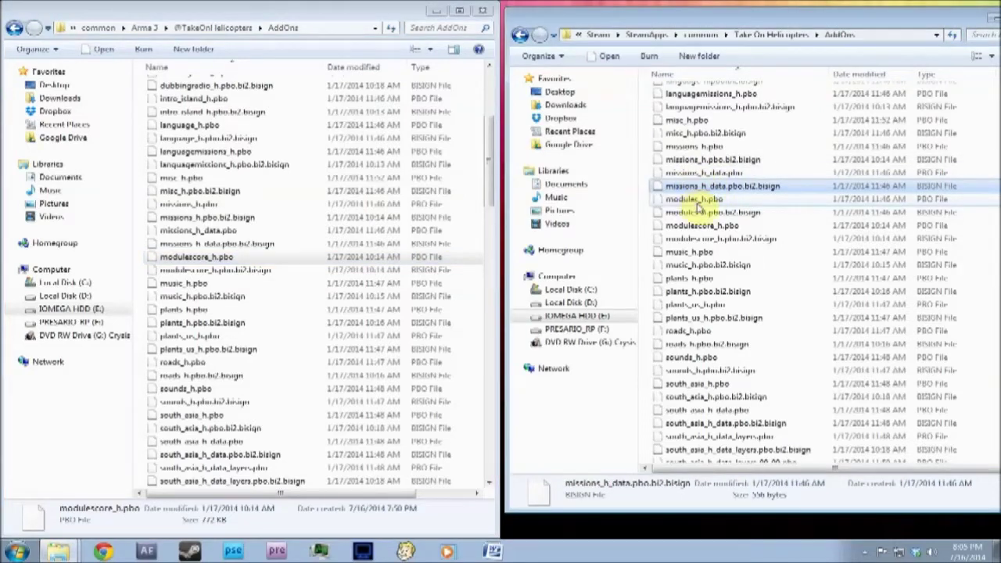
Step: Check modules_h.pbo against modulescore_h.pbo, and select modules_h.pbo and modules_h.pbo.bi2.bisign in the Take On Helicopters AddOns folder
left_click(696, 201)
left_click(210, 257)
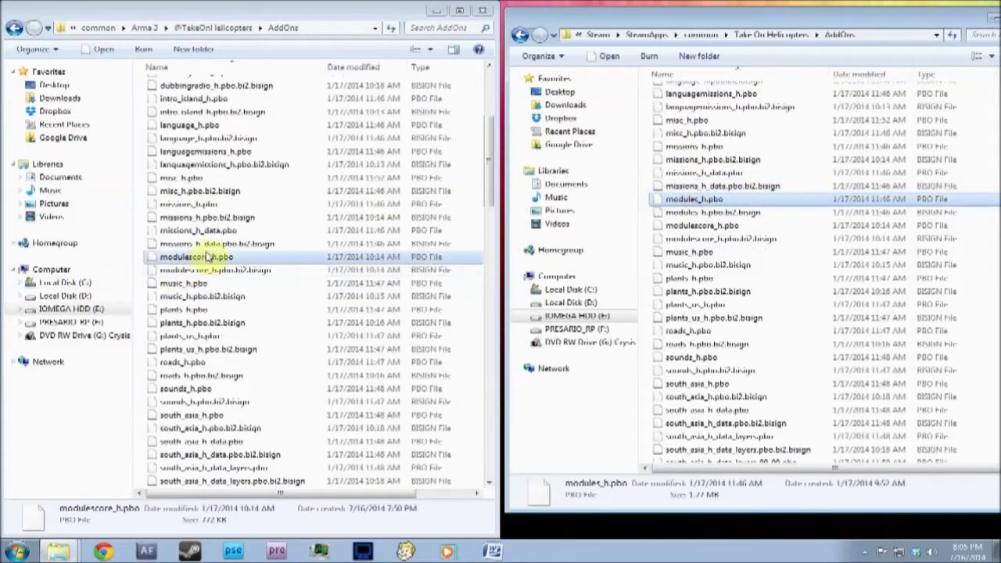
left_click(720, 214)
left_click(714, 201)
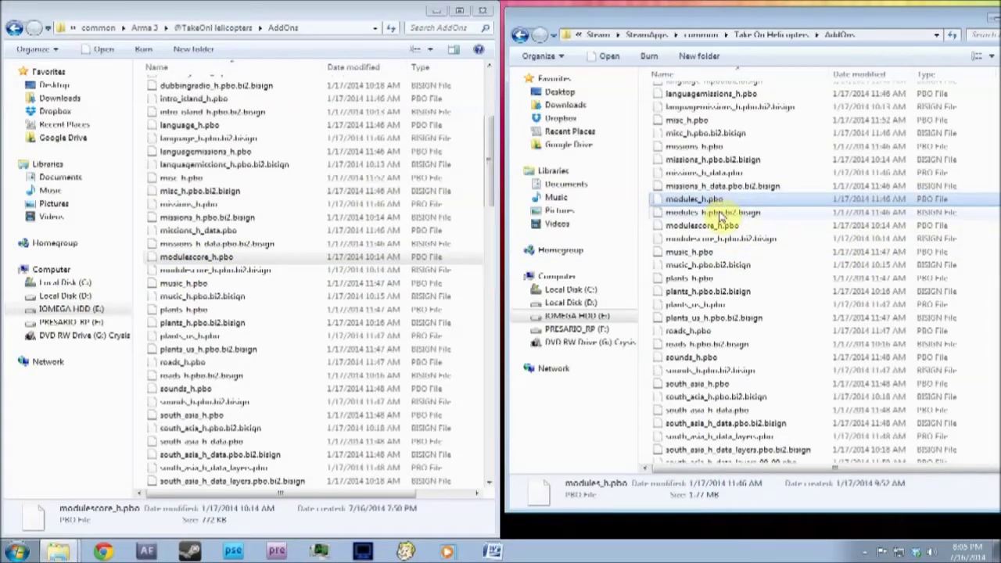
left_click(720, 213, "ctrl")
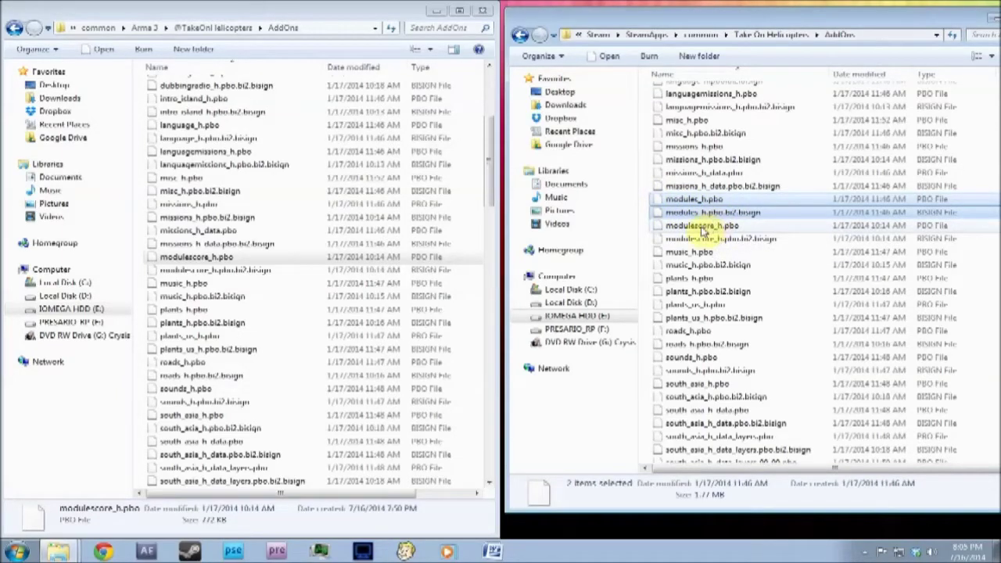
left_click(240, 271)
left_click(234, 284)
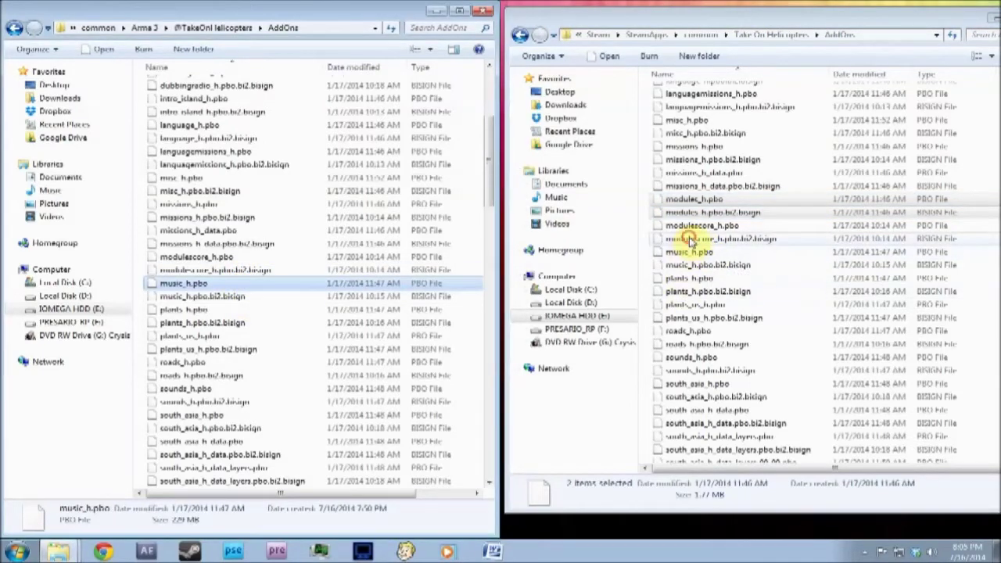
left_click(692, 251)
left_click(688, 265)
left_click(687, 278)
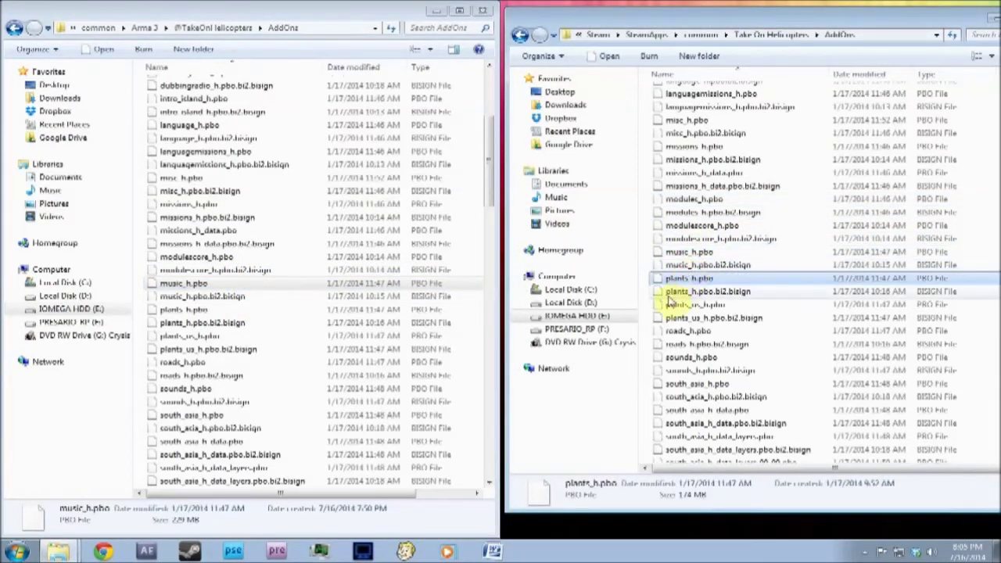
left_click(206, 322)
left_click(196, 310)
Step: Compare the plants_us_h and roads_h files between the two AddOns folders
left_click(724, 305)
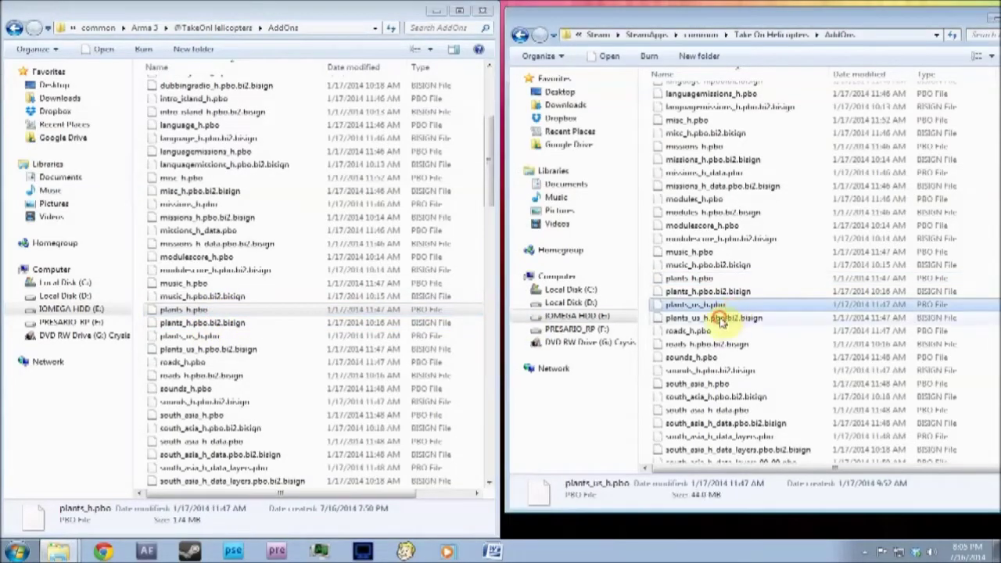
left_click(720, 318)
left_click(252, 350)
left_click(227, 362)
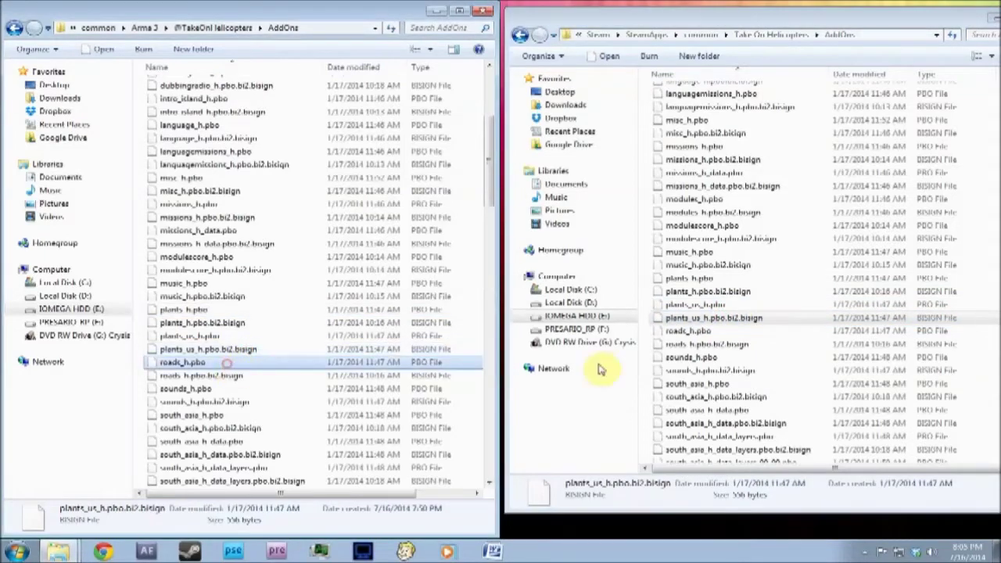
left_click(719, 345)
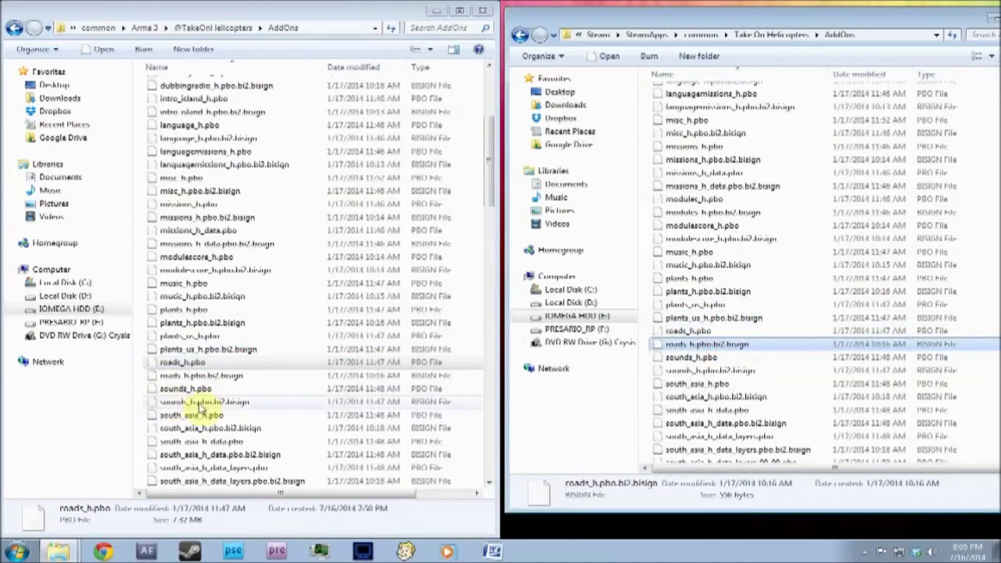
Step: Compare the sounds_h, south_asia_h, structures_h and tracked_h file groups further down both AddOns folders
scroll(199, 403, "down", 2)
left_click_drag(488, 192, 487, 263)
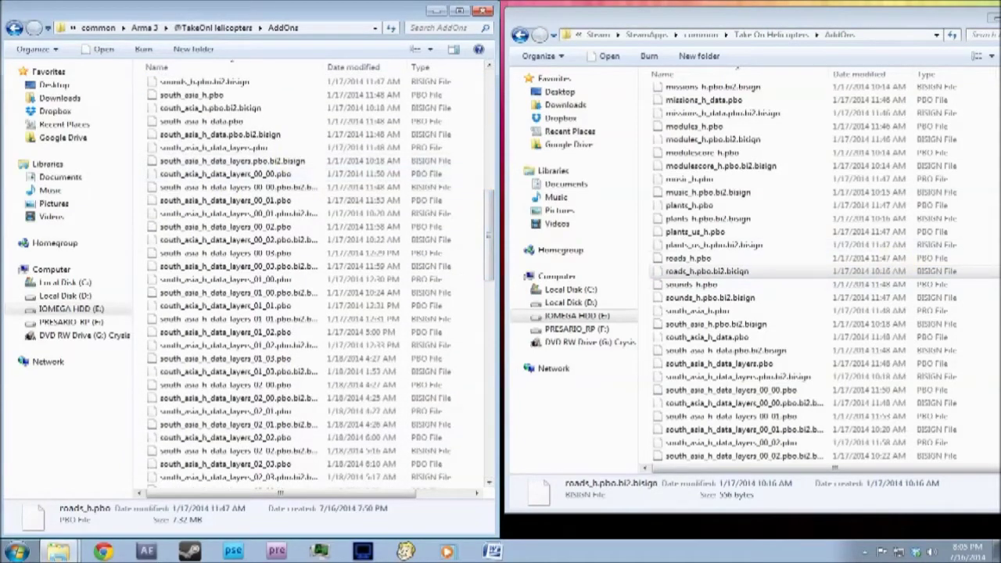
scroll(805, 273, "down", 8)
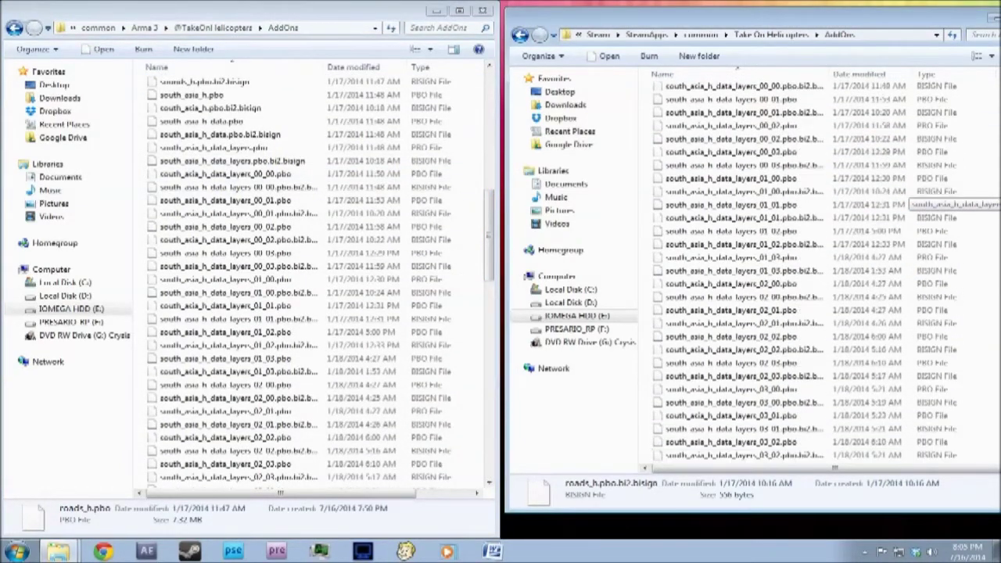
scroll(805, 273, "down", 2)
scroll(805, 274, "down", 3)
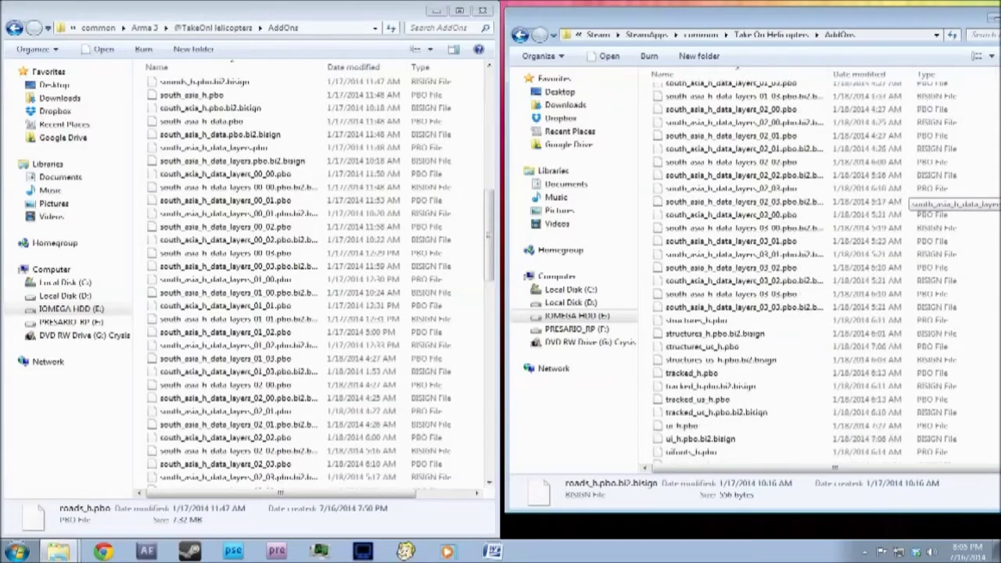
scroll(489, 251, "down", 10)
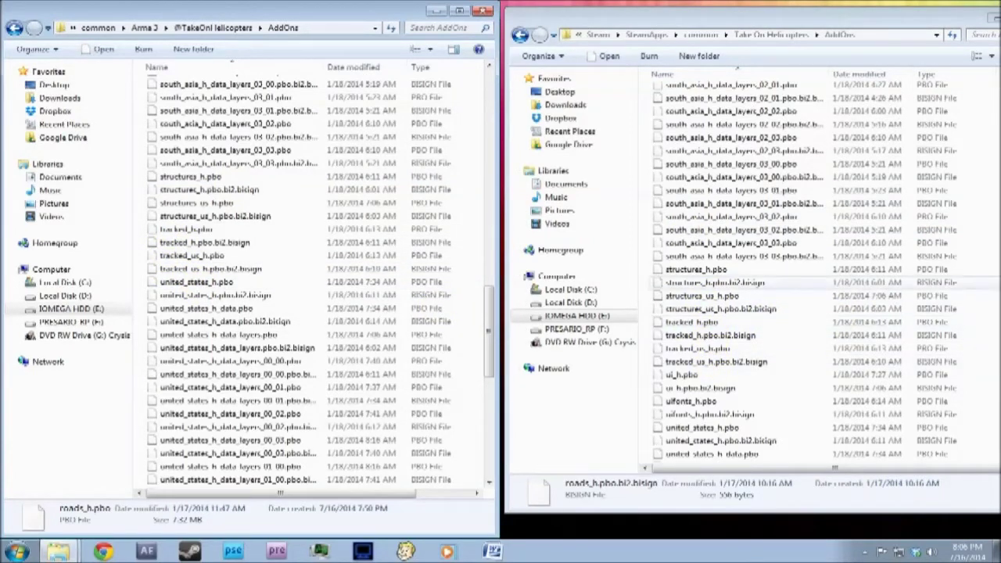
left_click(715, 283)
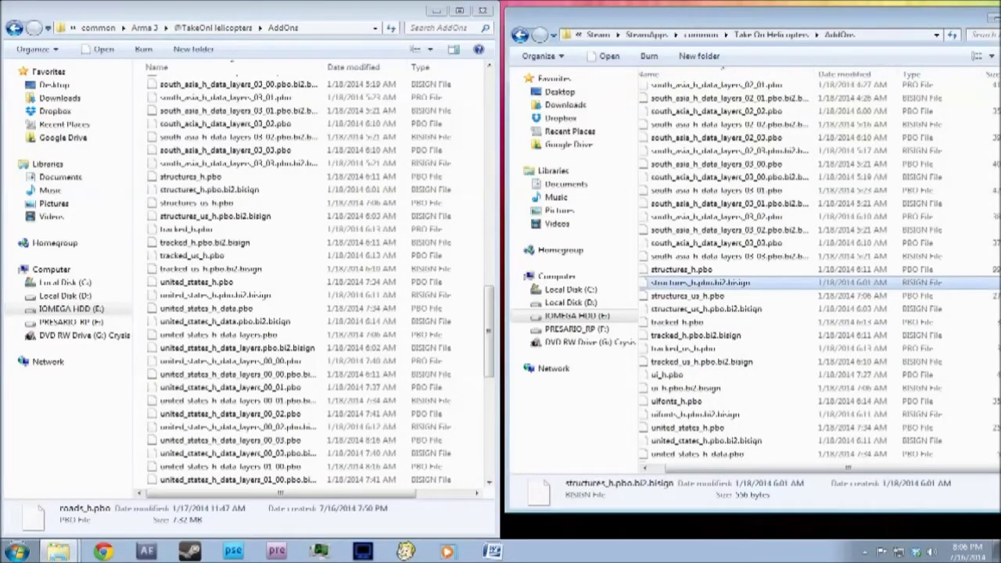
left_click(993, 312)
scroll(819, 272, "down", 2)
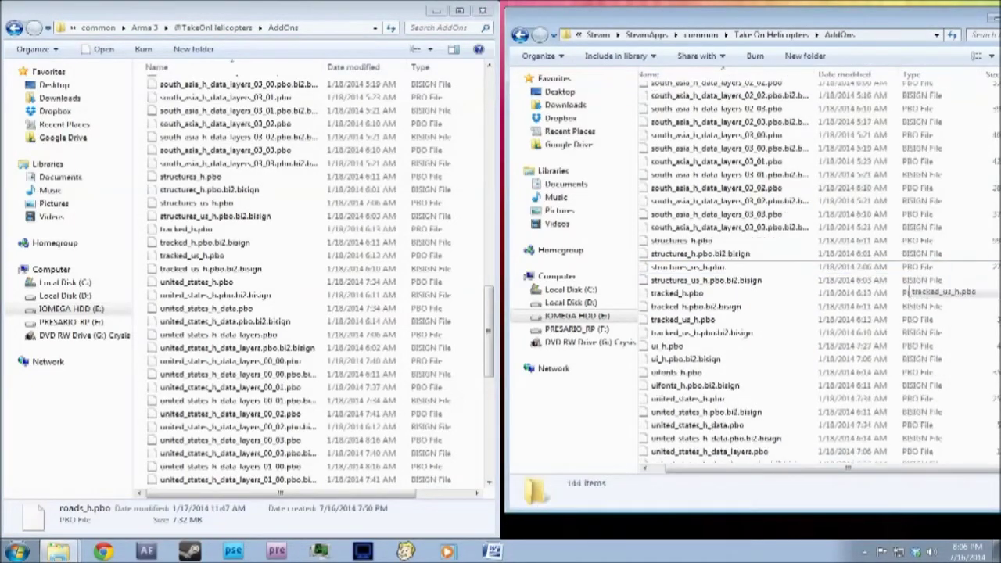
scroll(820, 272, "down", 1)
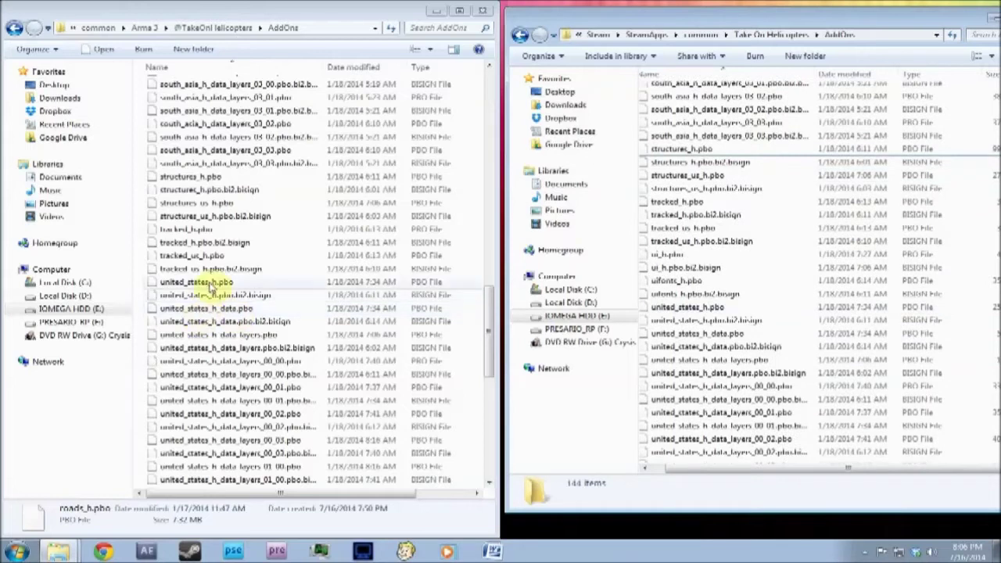
Step: Check the files following tracked_us_h.pbo.bi2.bisign in both folders, and pick out the ui_h and uifonts_h files in the Take On Helicopters folder
left_click(224, 281)
left_click(224, 270)
left_click_drag(226, 275, 714, 305)
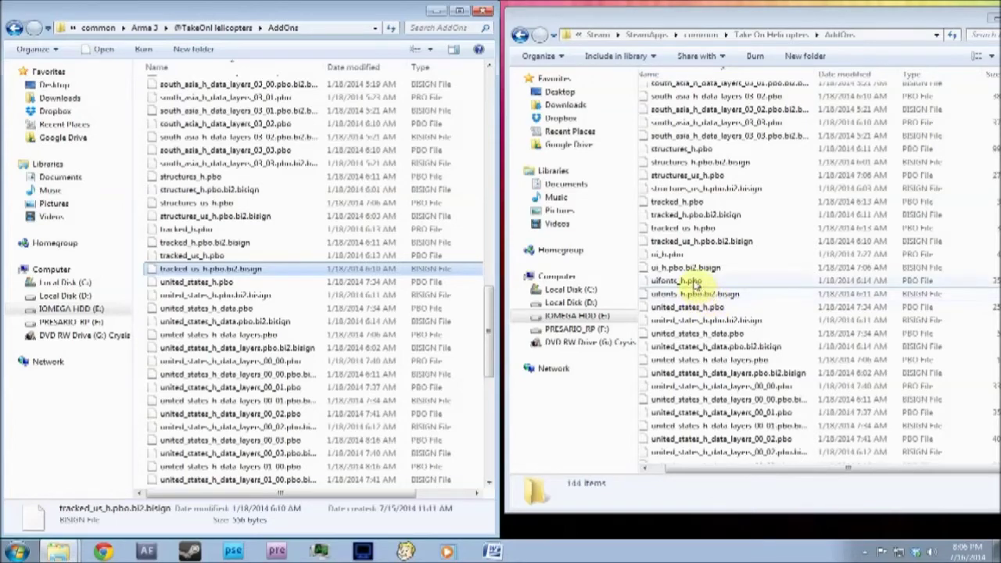
left_click_drag(694, 283, 673, 262)
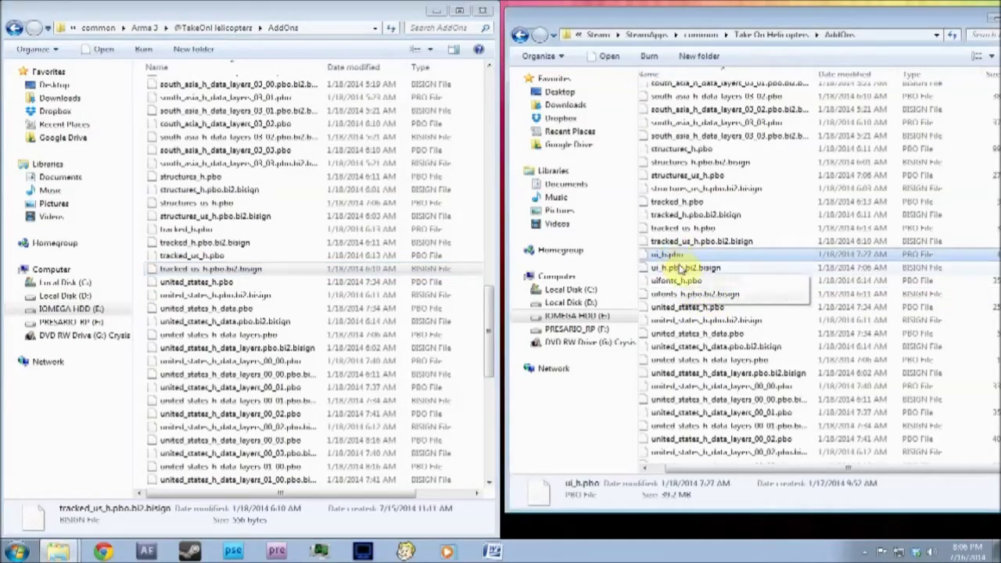
left_click(681, 268)
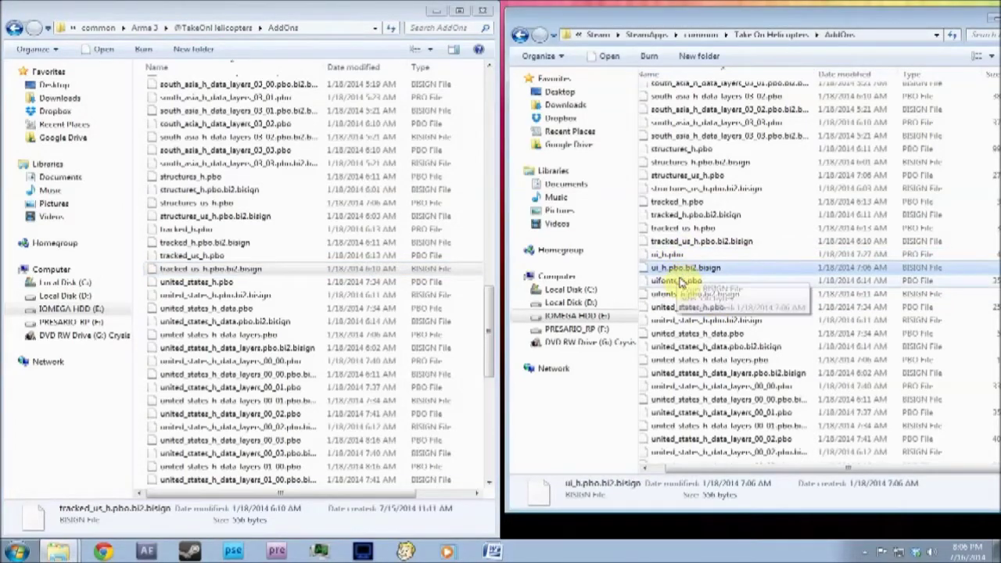
left_click(683, 282)
left_click(683, 294)
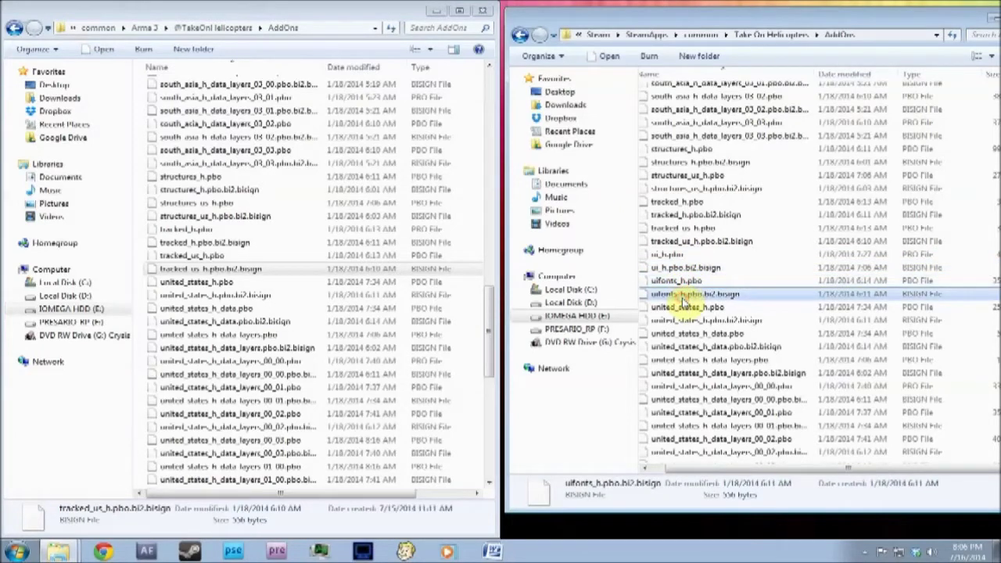
left_click(688, 283)
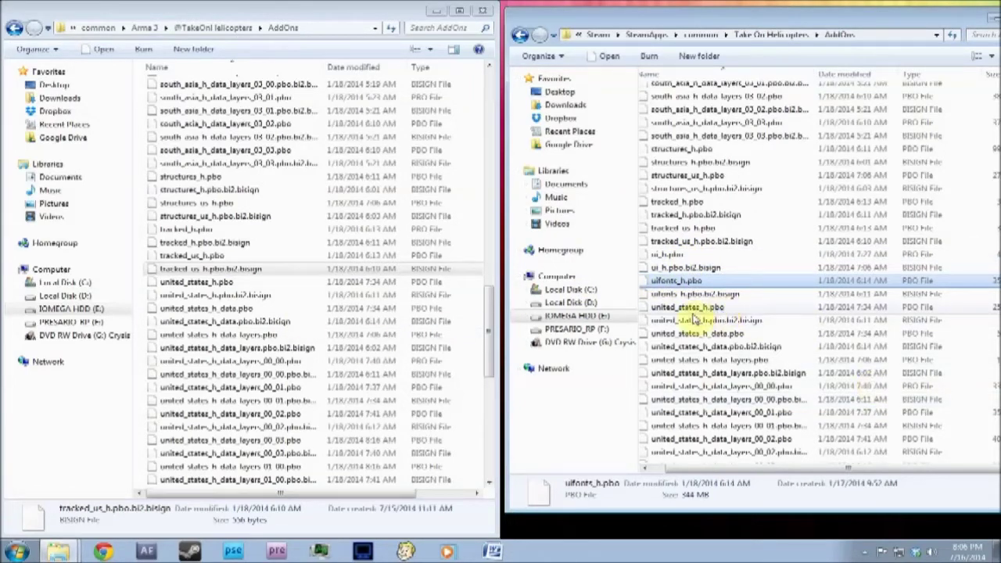
Step: Compare the united_states_h_data_layers and water_h files near the end of both AddOns folders
scroll(694, 319, "down", 10)
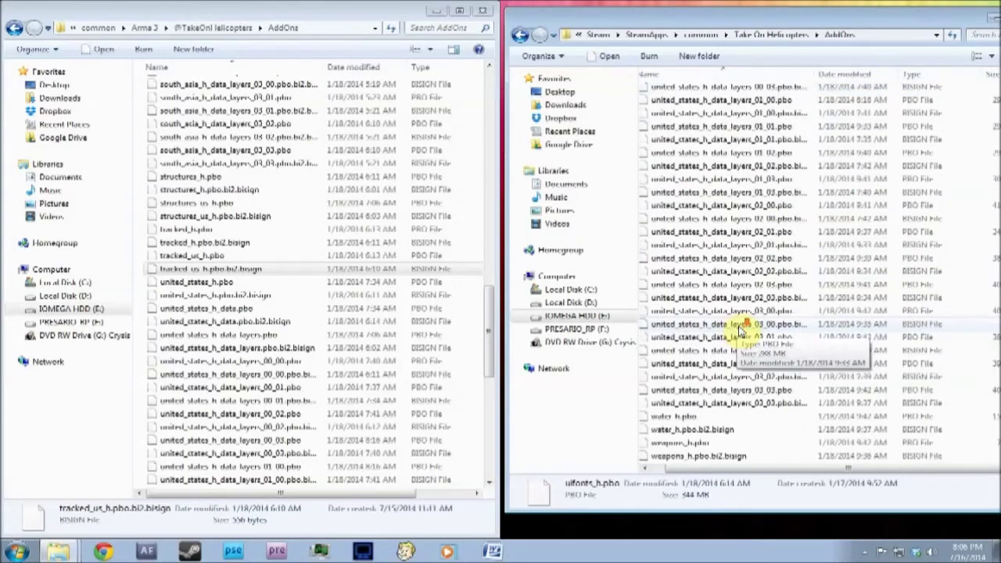
scroll(740, 327, "down", 2)
left_click_drag(490, 316, 471, 419)
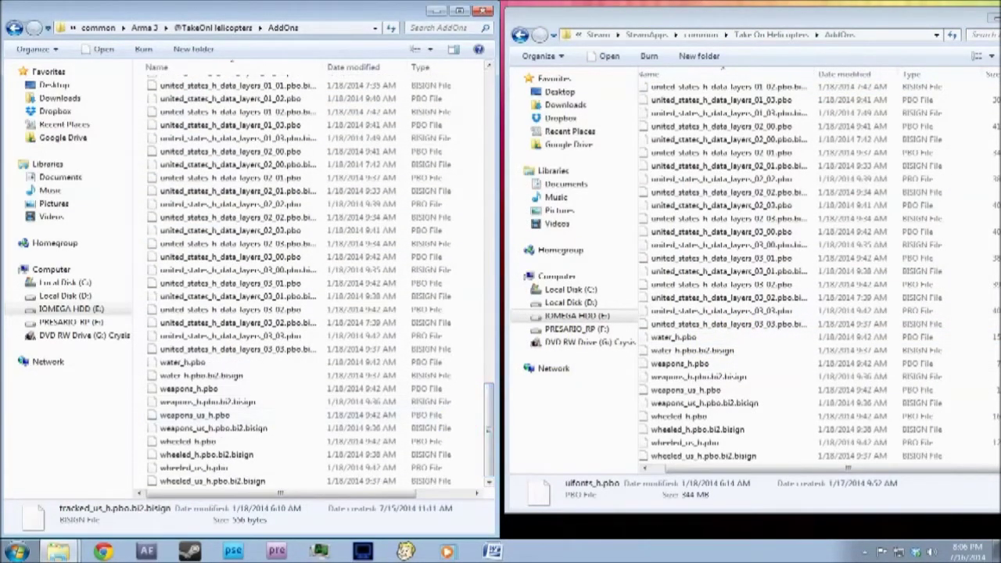
left_click(658, 353)
left_click_drag(658, 347, 173, 374)
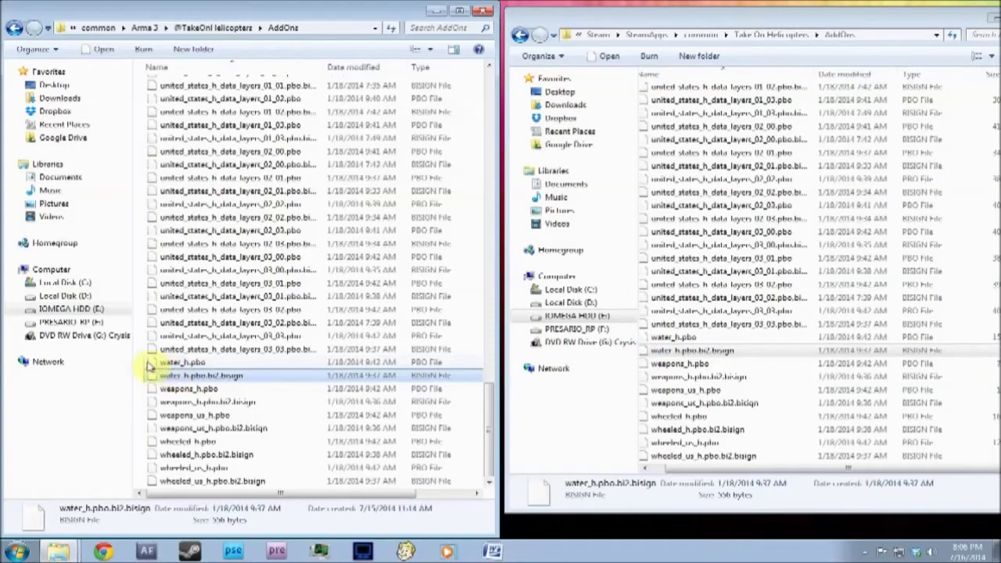
left_click_drag(137, 364, 178, 383)
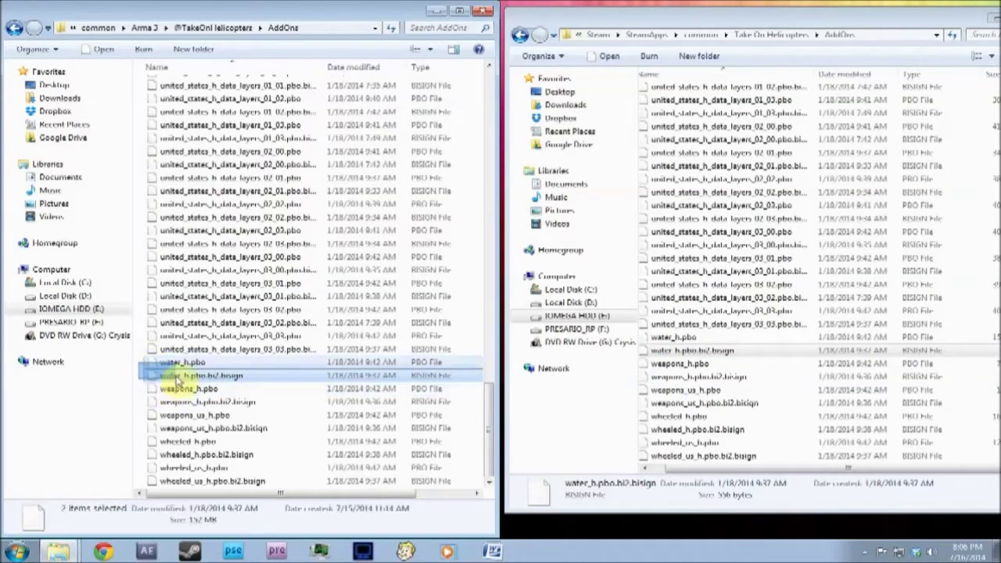
key("Delete")
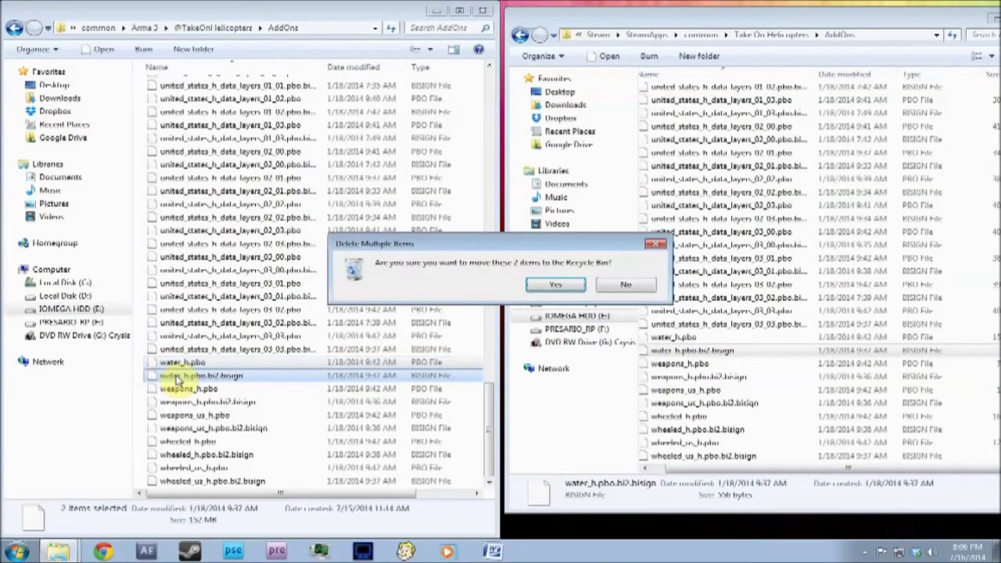
left_click(567, 275)
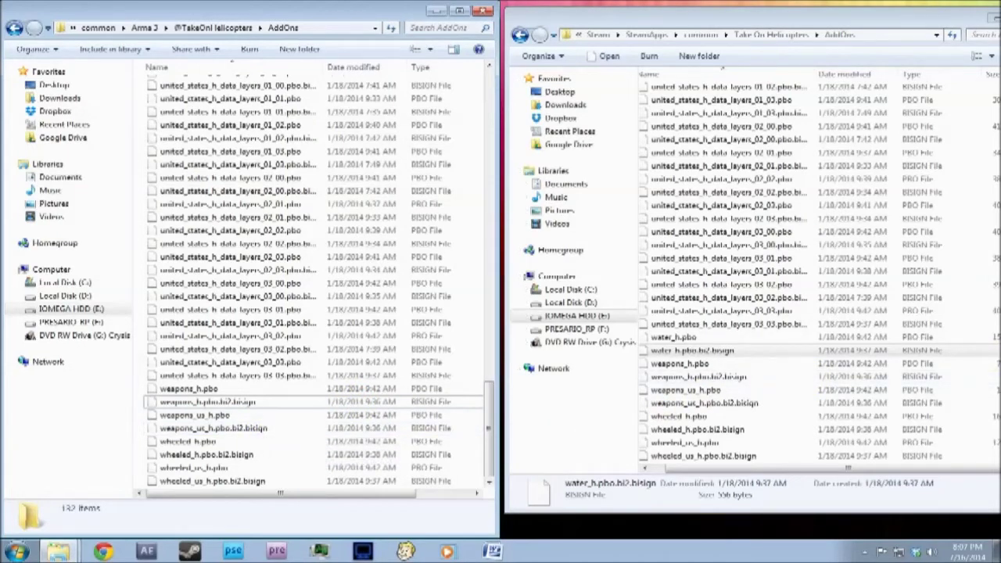
left_click(692, 350)
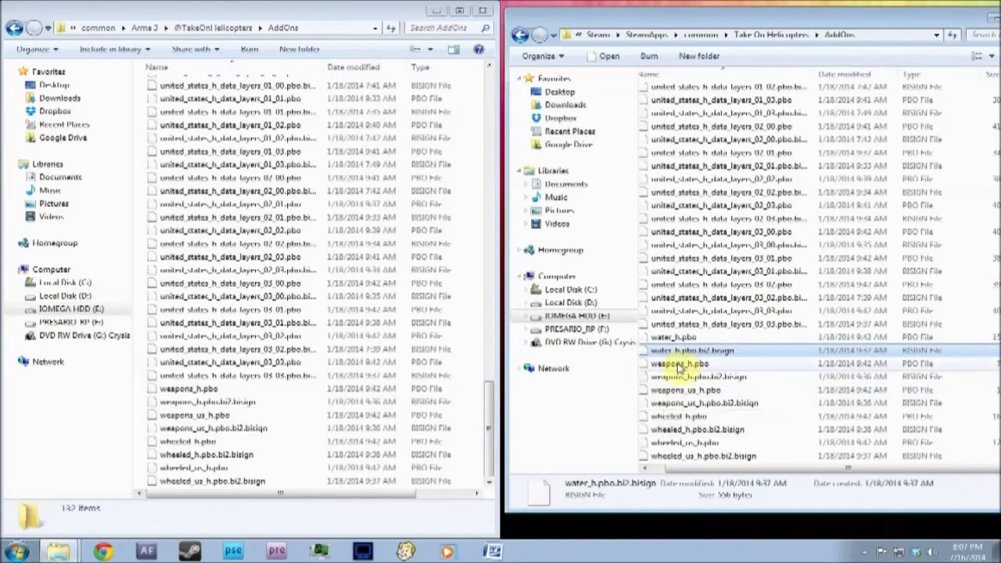
left_click(192, 388)
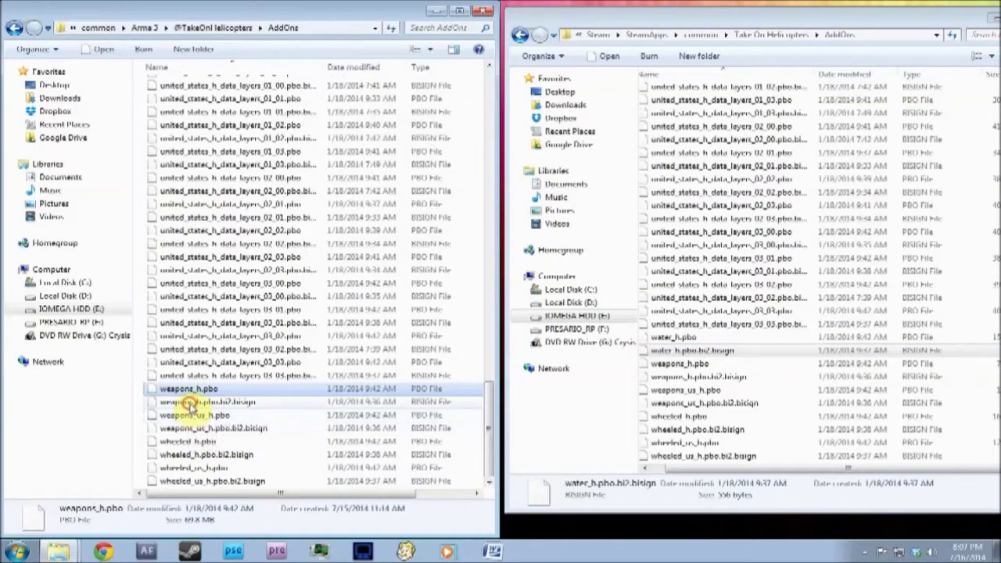
left_click(191, 402)
left_click(190, 415)
left_click(194, 428)
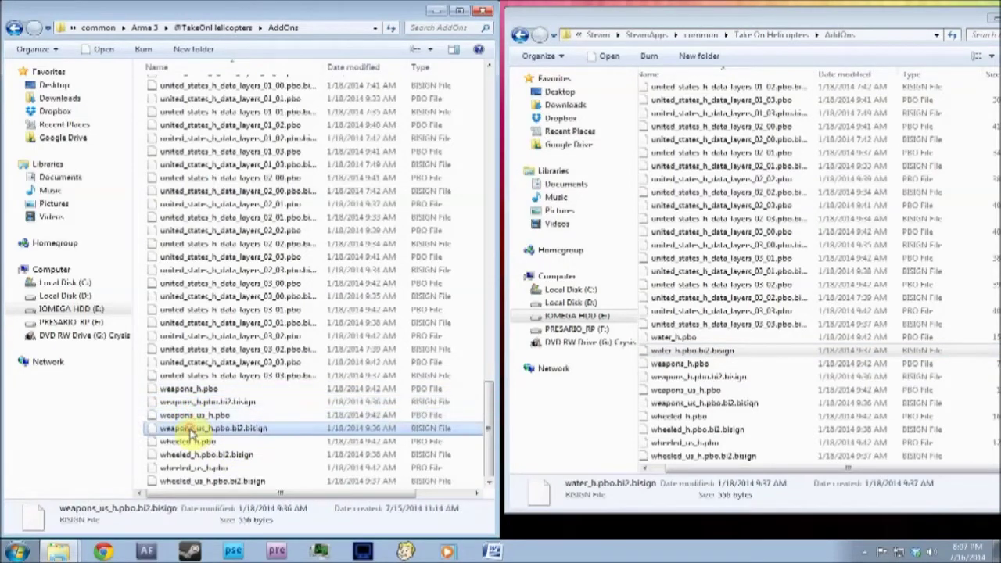
left_click(192, 442)
left_click(199, 454)
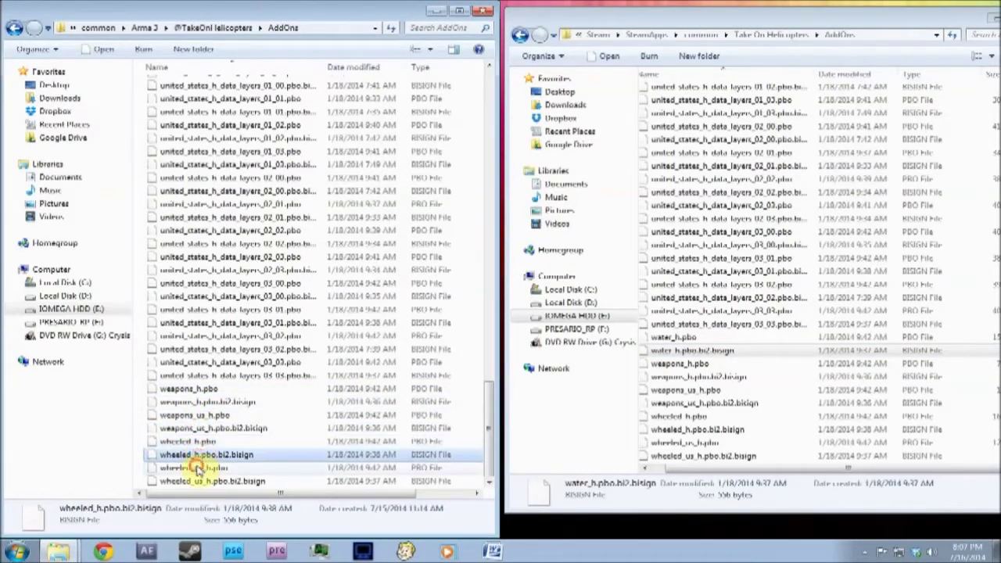
left_click(199, 467)
left_click(197, 481)
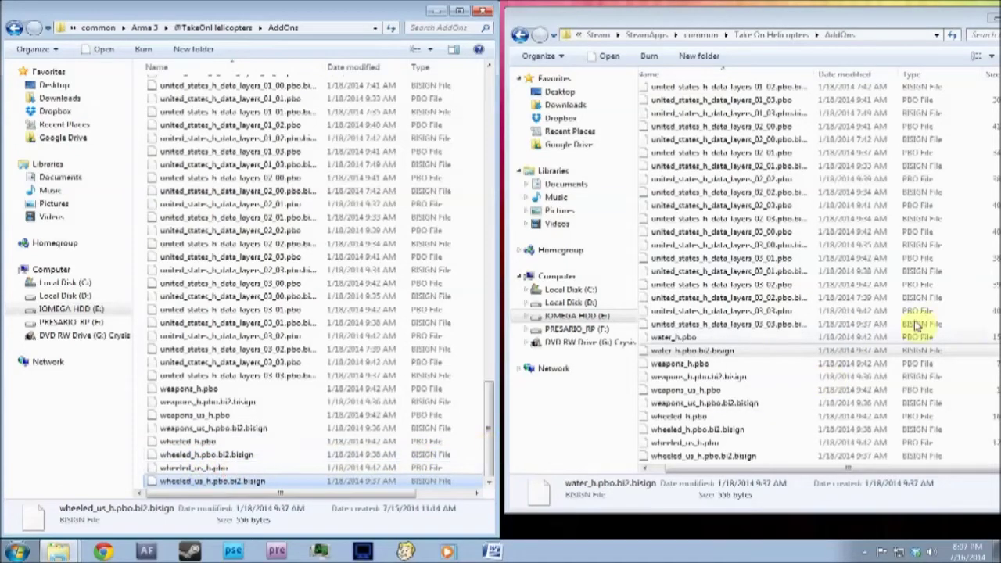
left_click_drag(693, 17, 460, 64)
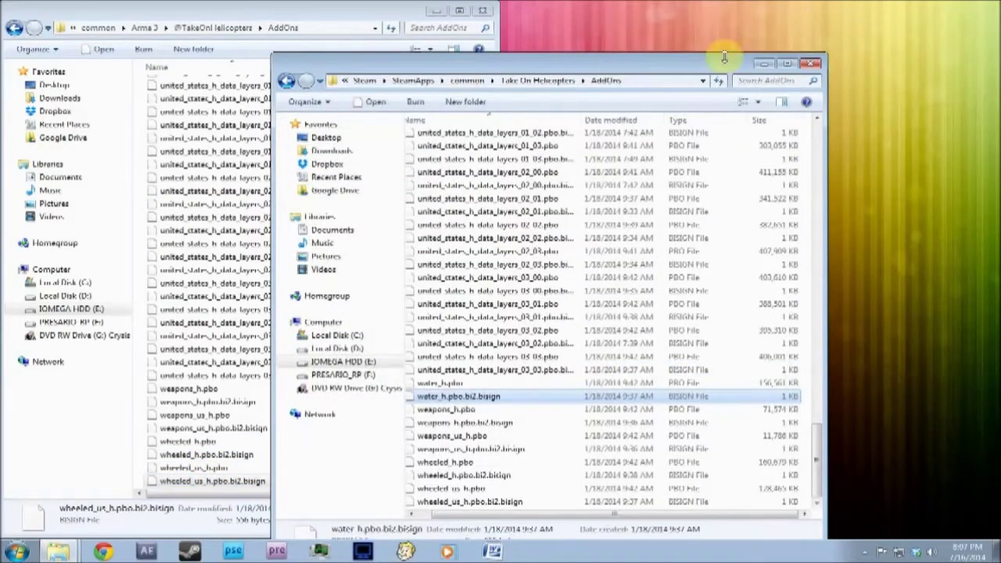
left_click(807, 67)
double_click(383, 17)
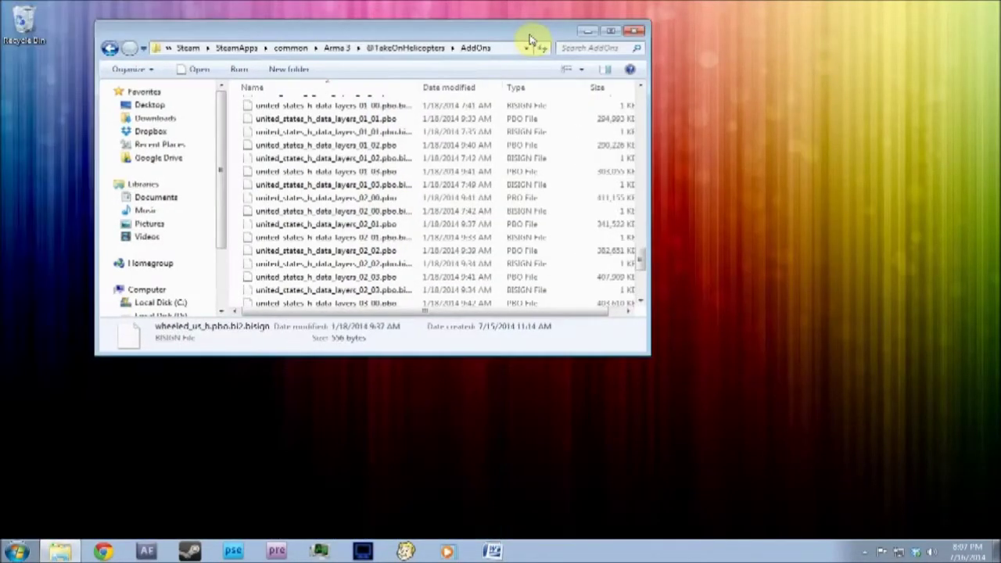
left_click(732, 39)
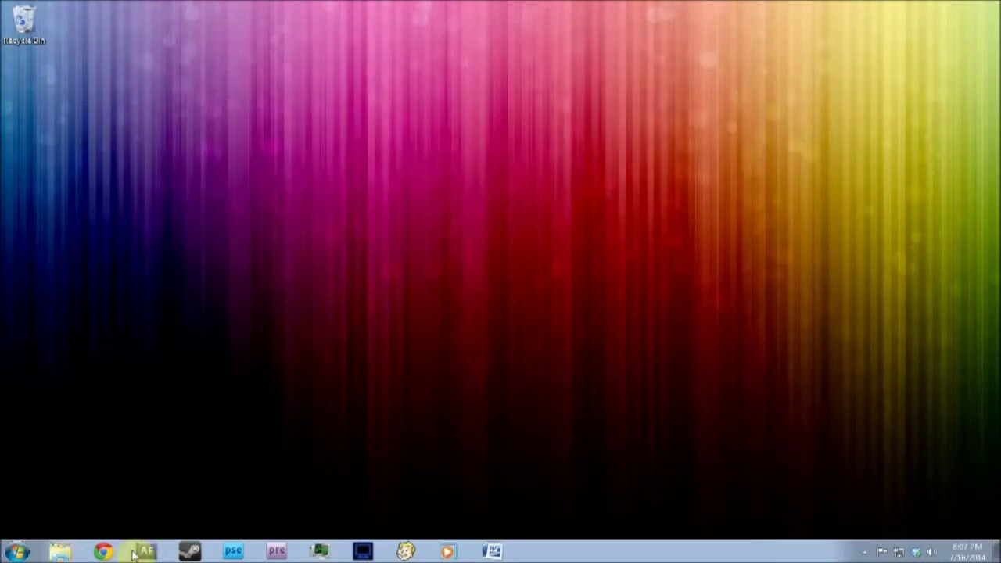
Step: Switch to Steam and open the properties of Arma 3 from the games library
left_click(191, 551)
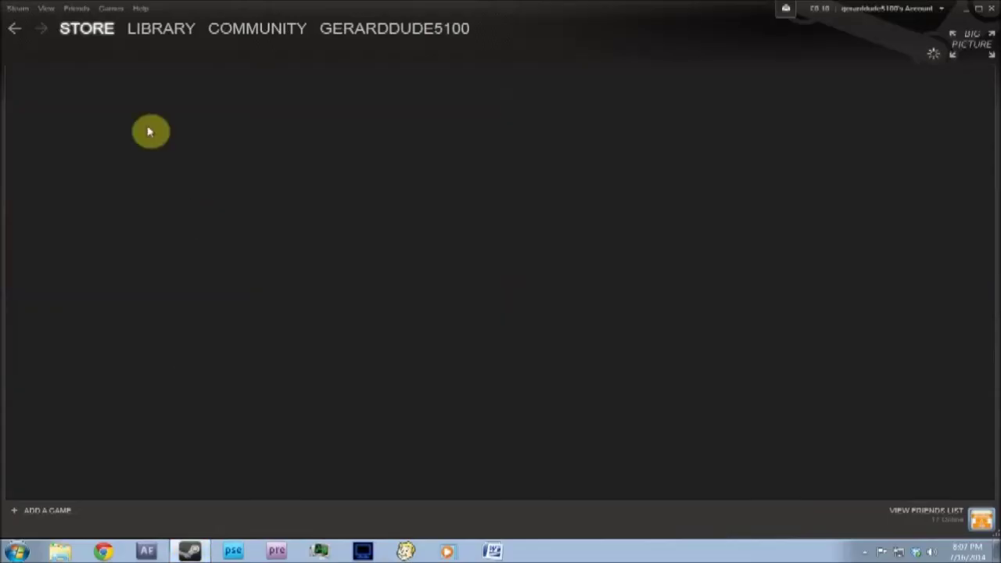
left_click(185, 45)
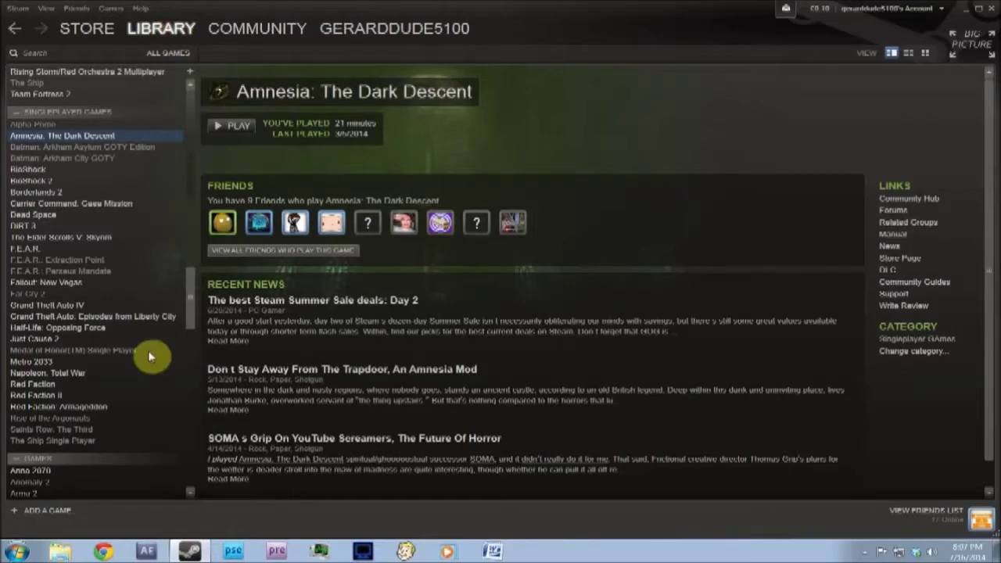
scroll(67, 237, "up", 5)
scroll(66, 236, "down", 8)
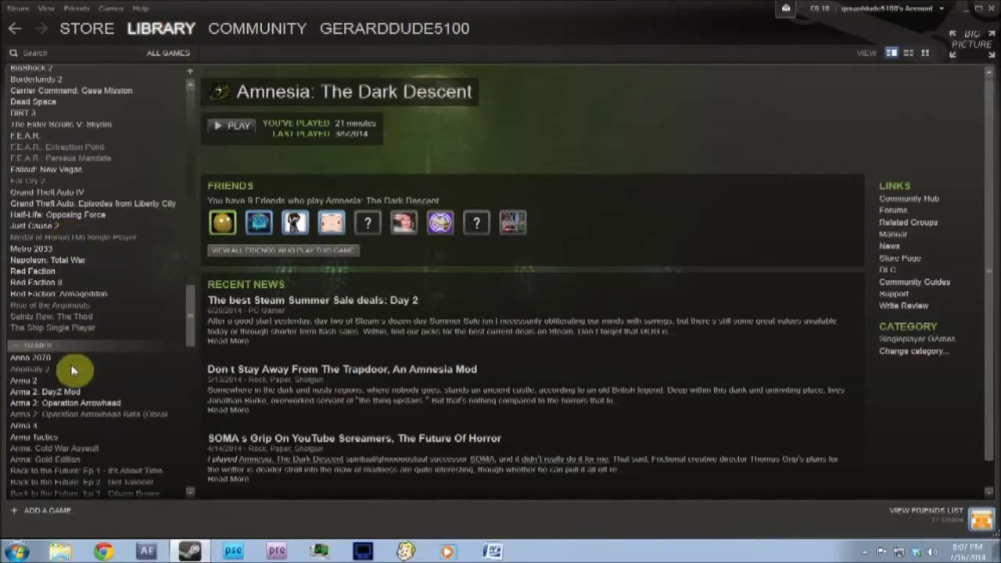
scroll(76, 367, "up", 8)
scroll(65, 364, "down", 9)
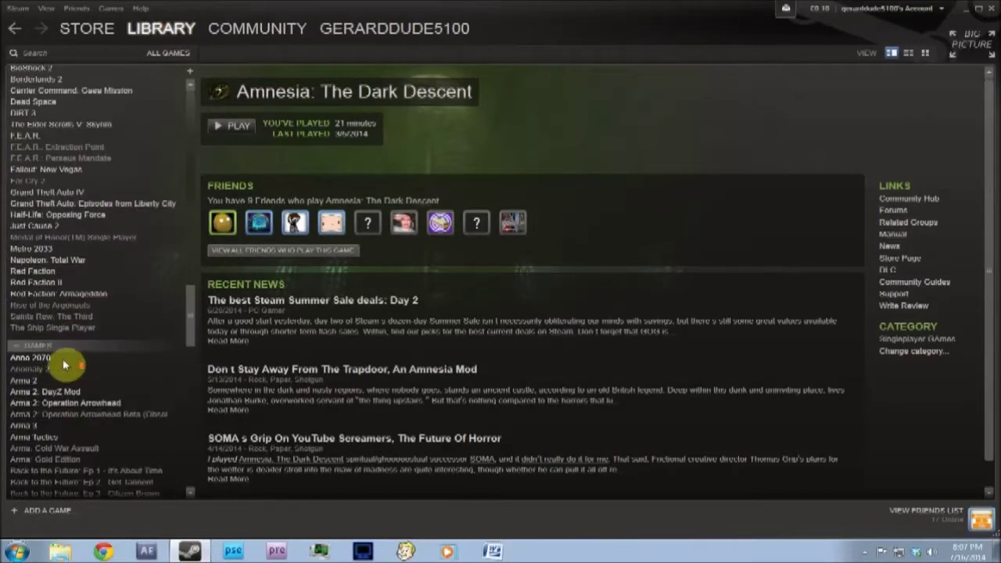
left_click(25, 425)
right_click(50, 426)
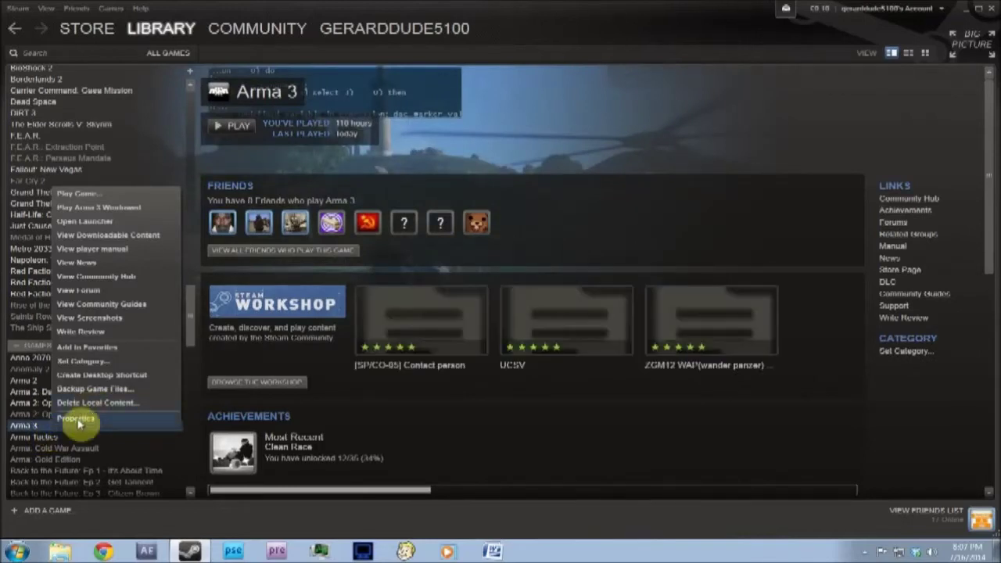
left_click(78, 421)
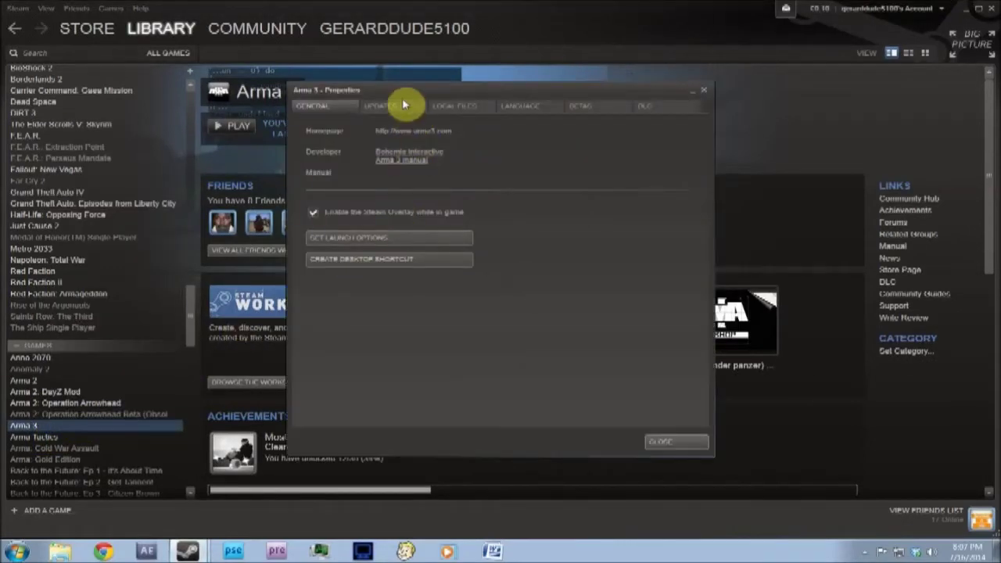
Step: Confirm Arma 3's launch options with the -noSplash and -cpuCount parameters, recheck them, and close the game's properties
left_click(380, 237)
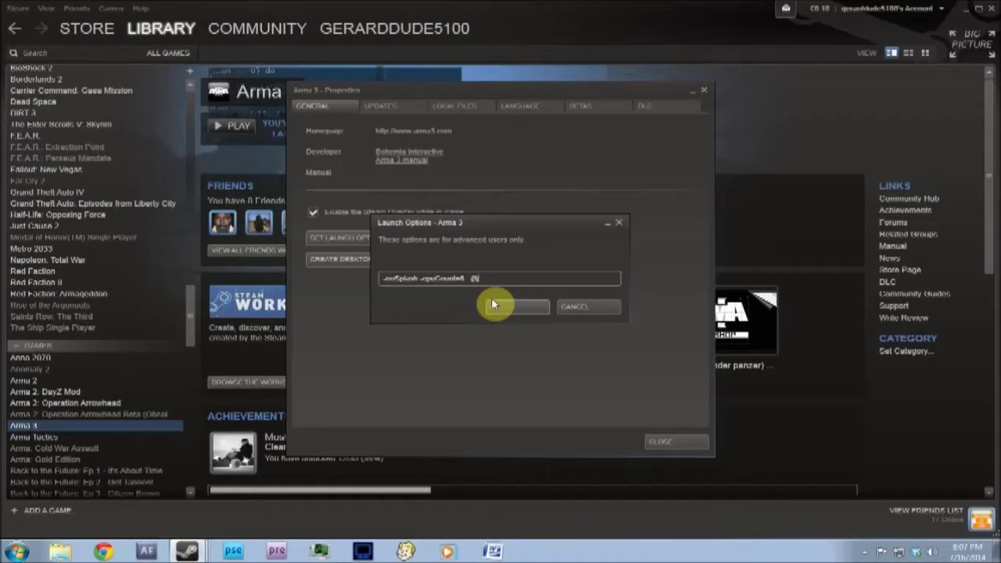
left_click(492, 305)
left_click(419, 237)
left_click(588, 310)
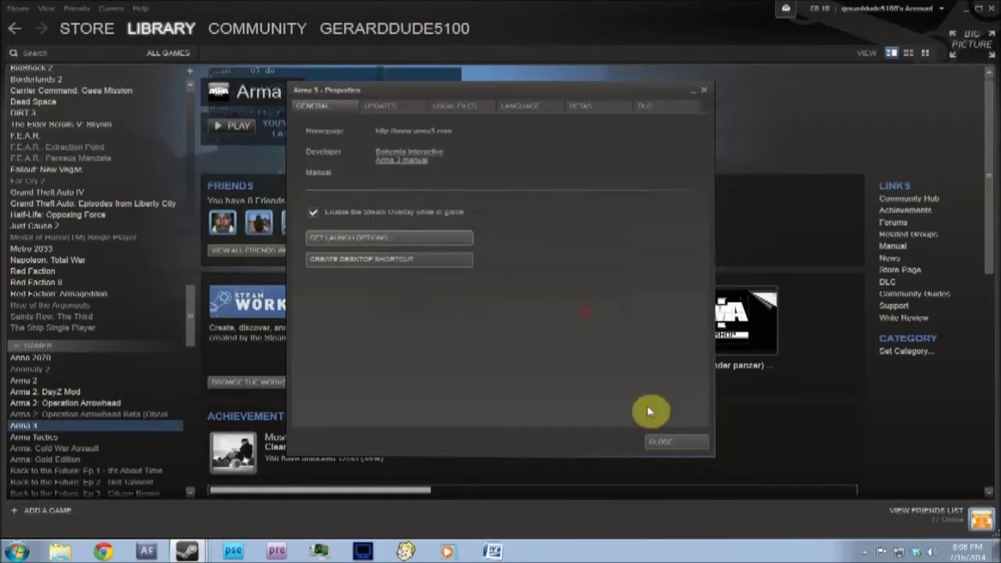
left_click(670, 442)
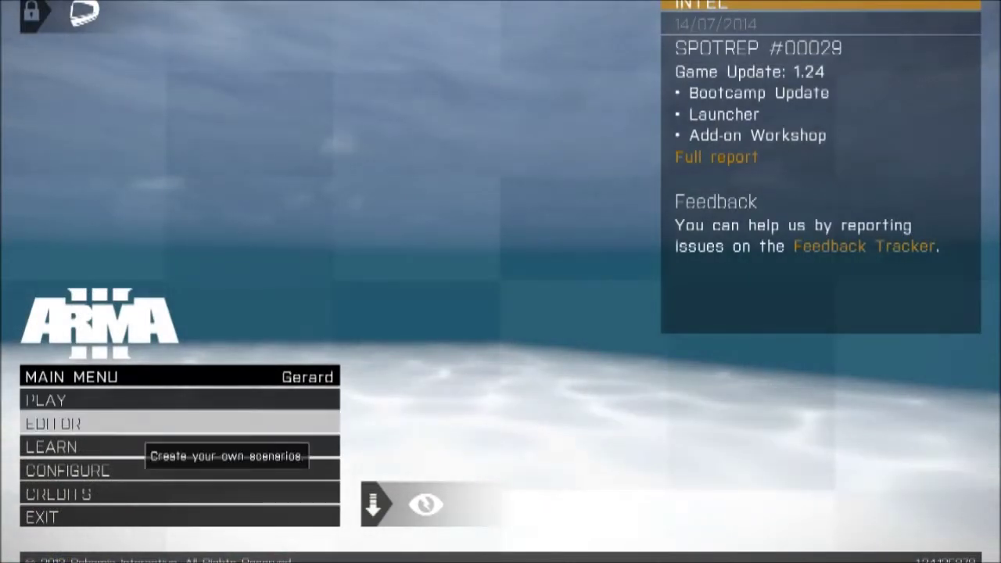
left_click(117, 469)
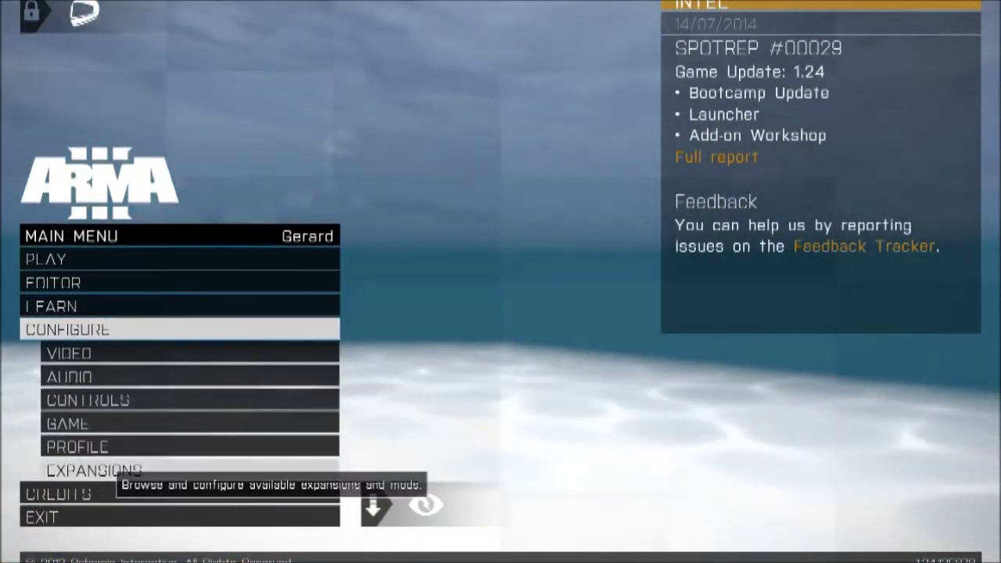
left_click(117, 471)
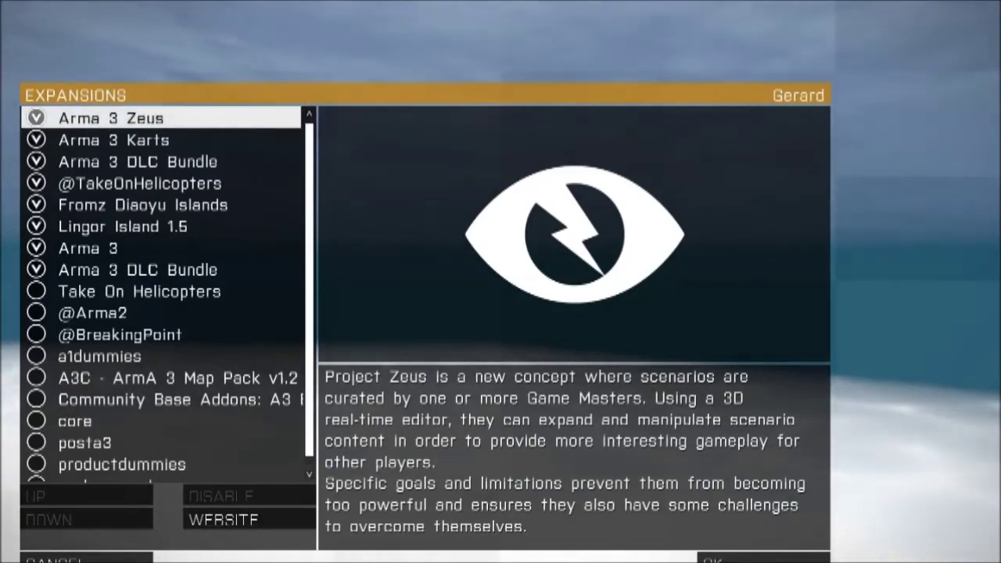
left_click(139, 291)
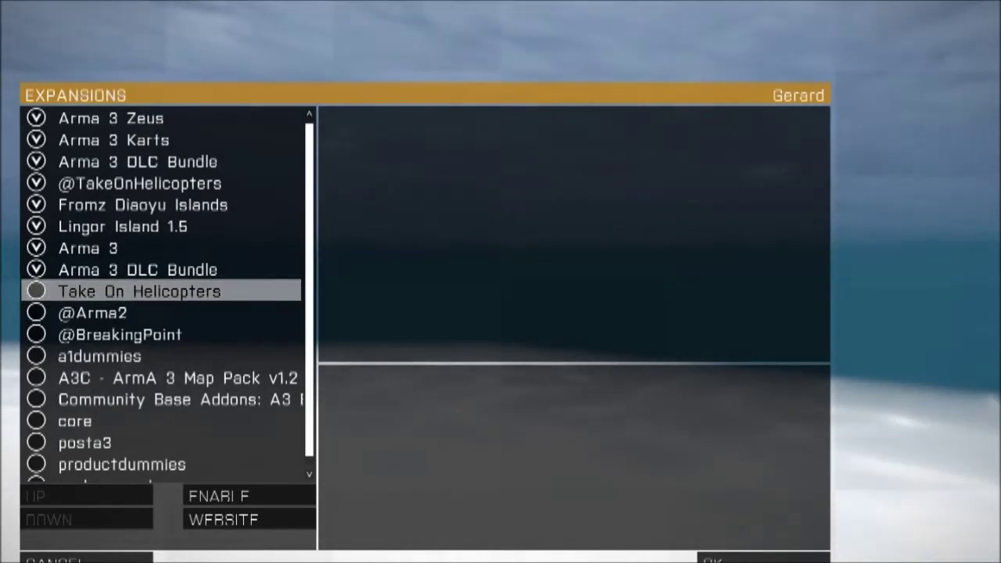
left_click(139, 183)
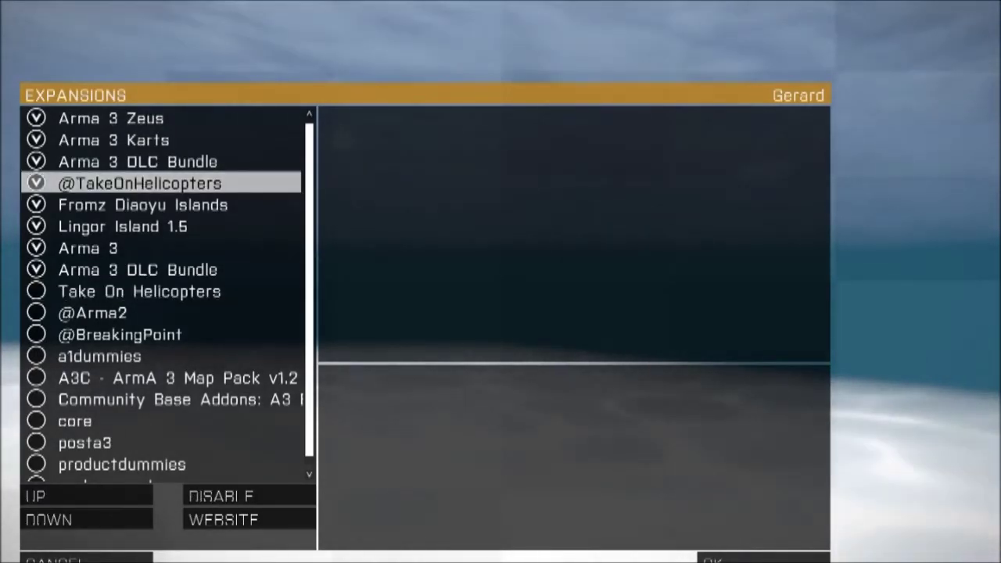
left_click(140, 292)
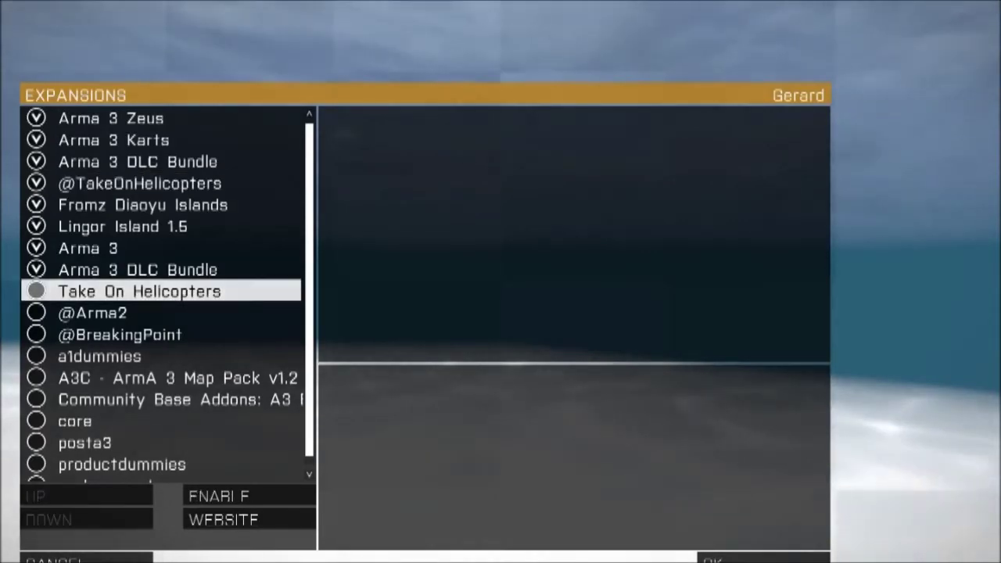
left_click(139, 162)
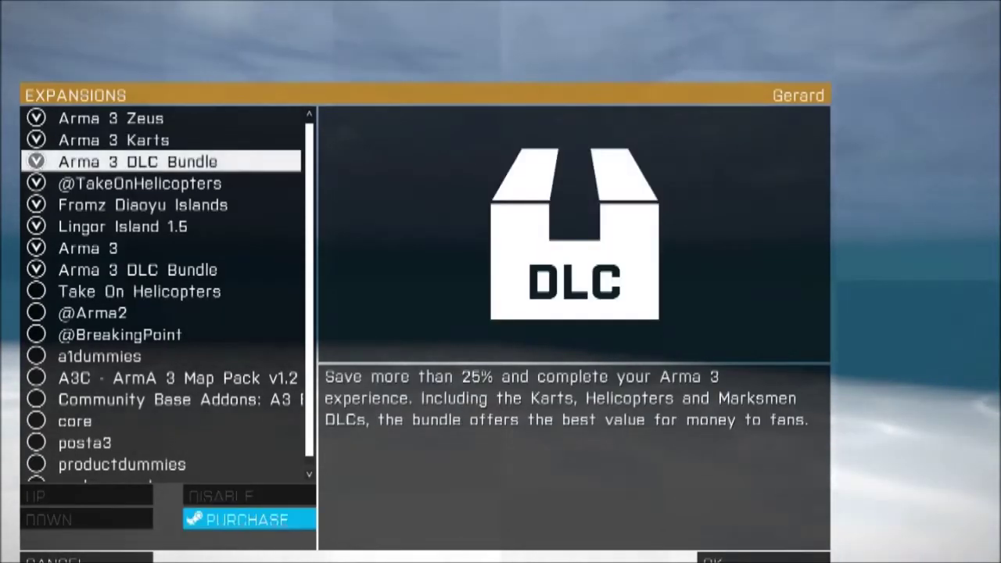
left_click(139, 184)
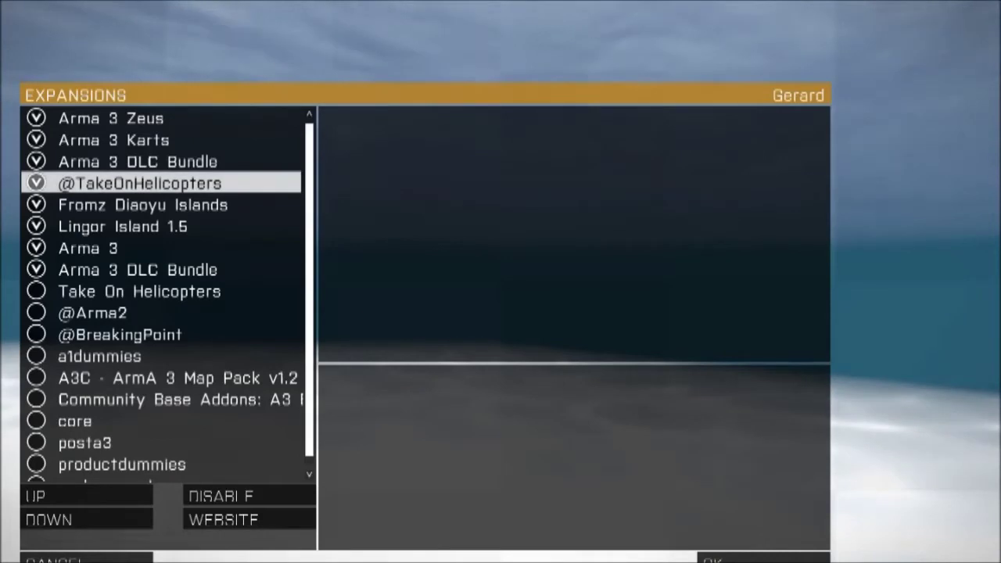
left_click(92, 312)
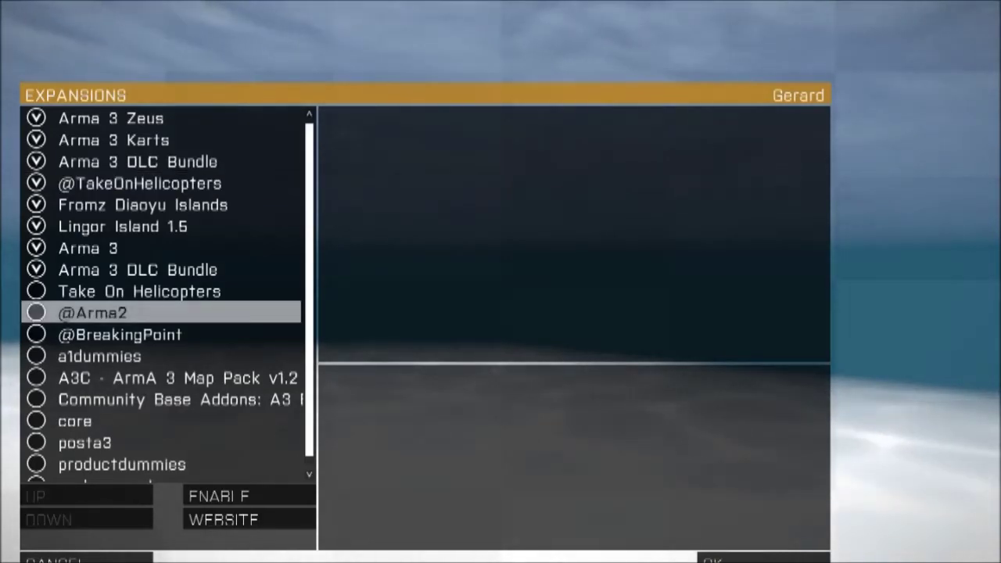
scroll(92, 313, "down", 1)
scroll(93, 313, "up", 1)
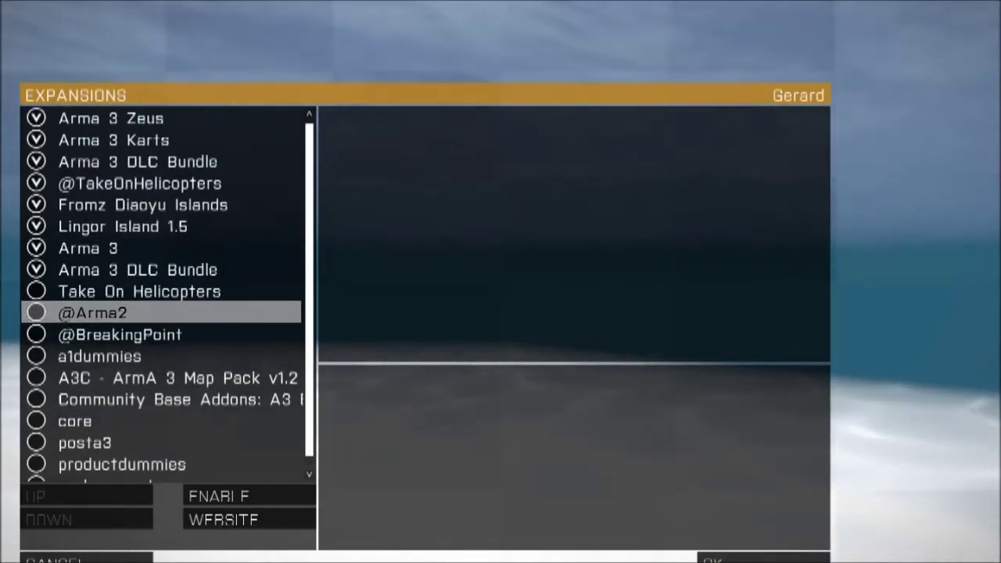
left_click(139, 292)
scroll(139, 292, "down", 1)
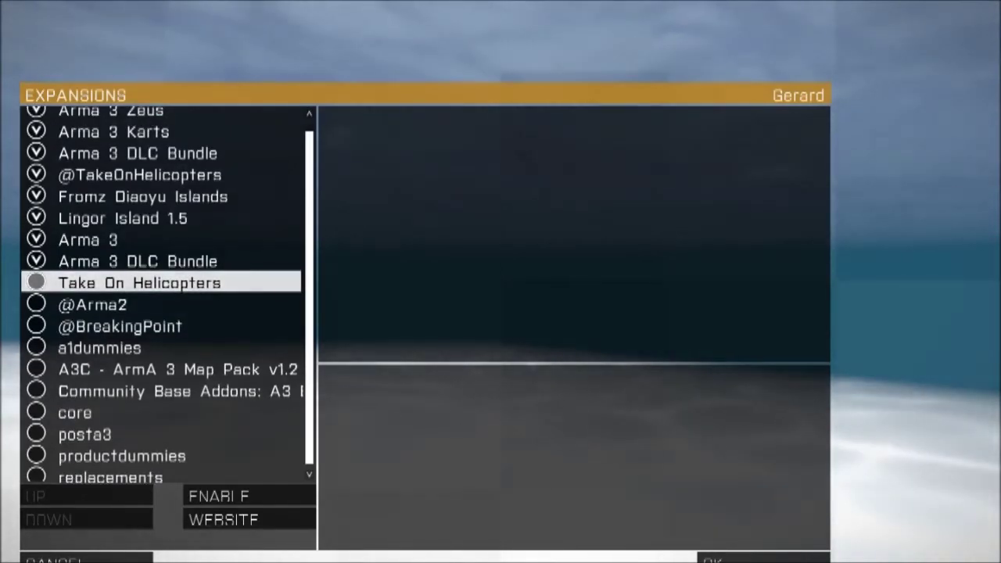
scroll(164, 297, "up", 1)
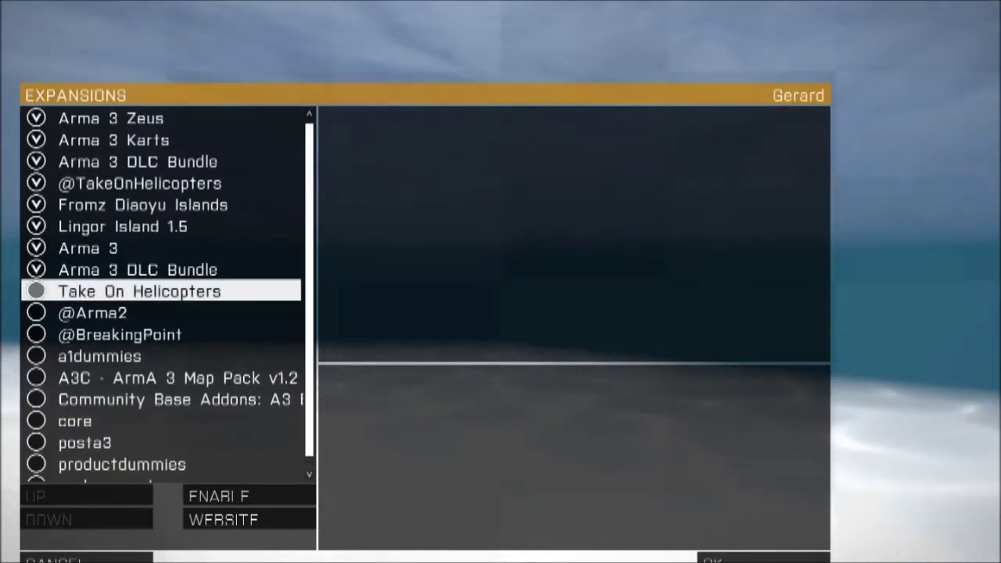
key("Escape")
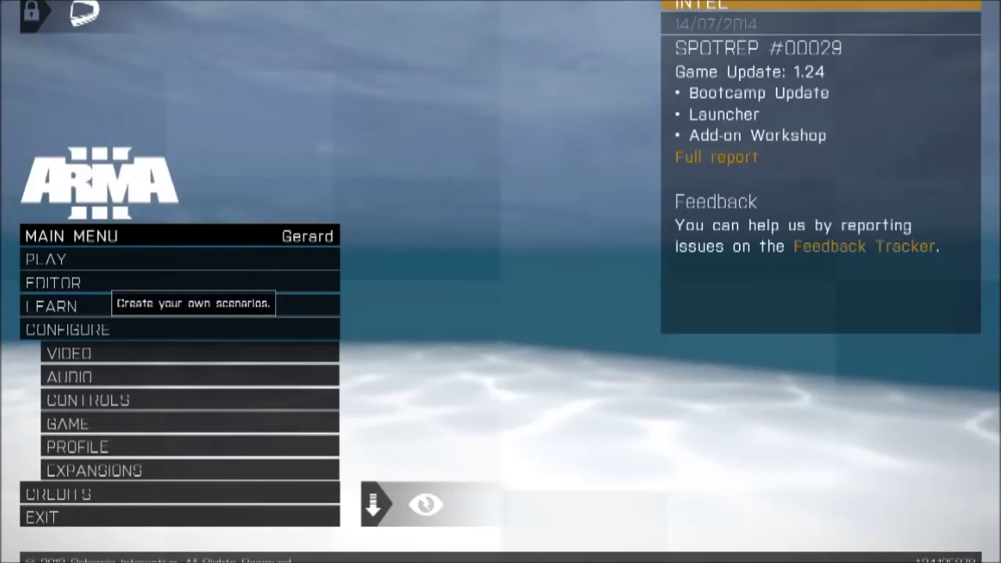
Step: Open the scenario editor, preview the Altis and Diaoyu Islands maps, and choose Stratis as the map
left_click(98, 283)
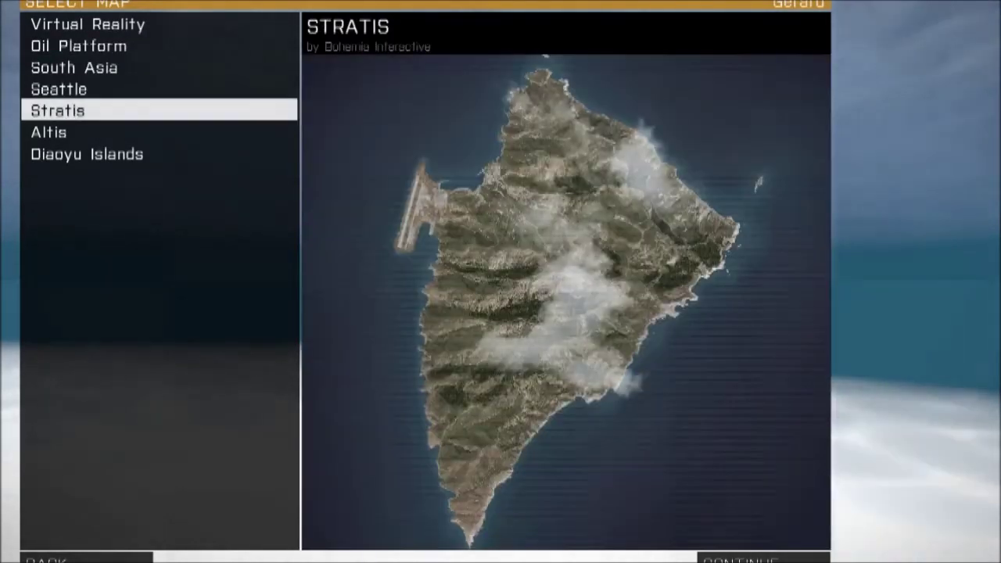
left_click(49, 133)
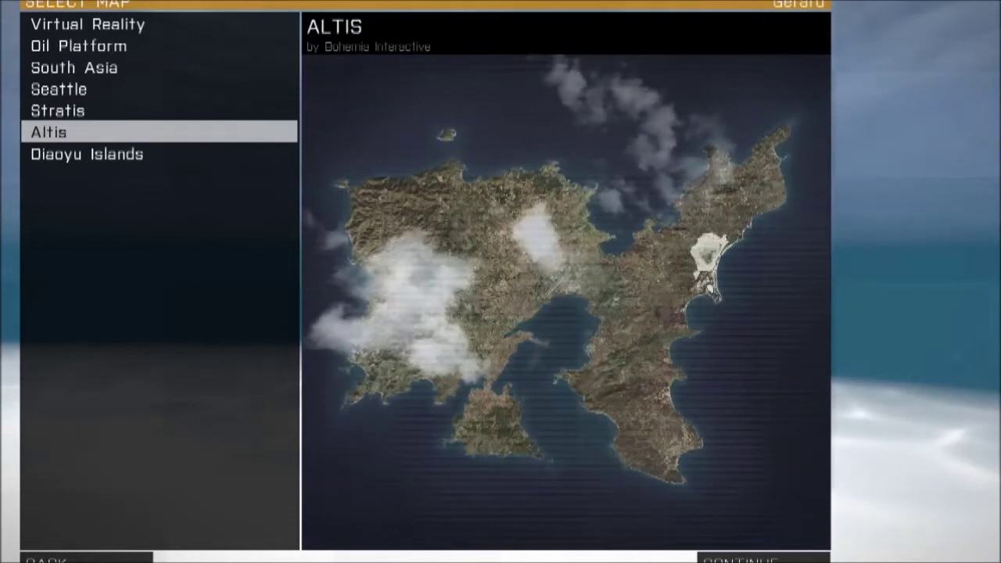
left_click(87, 154)
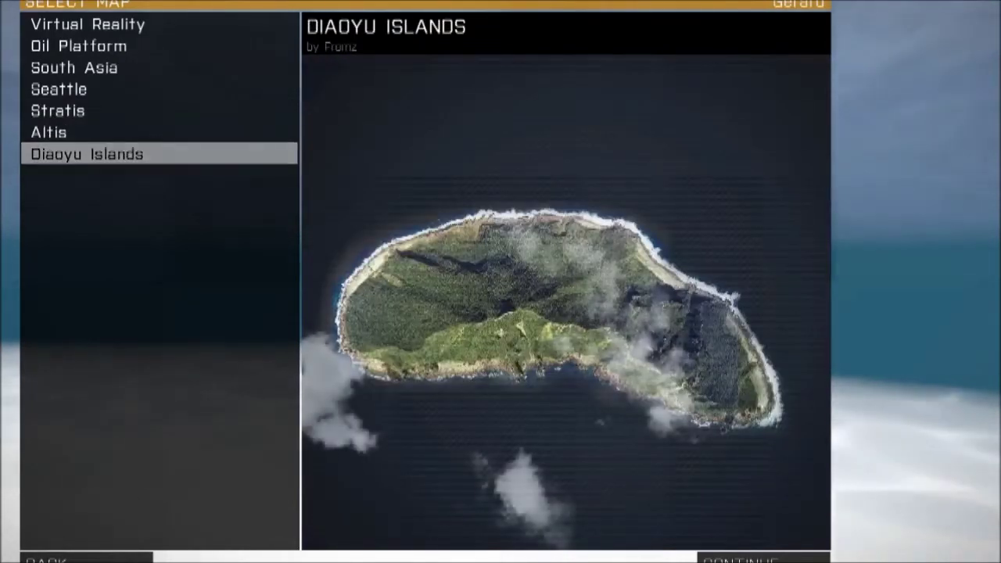
left_click(58, 111)
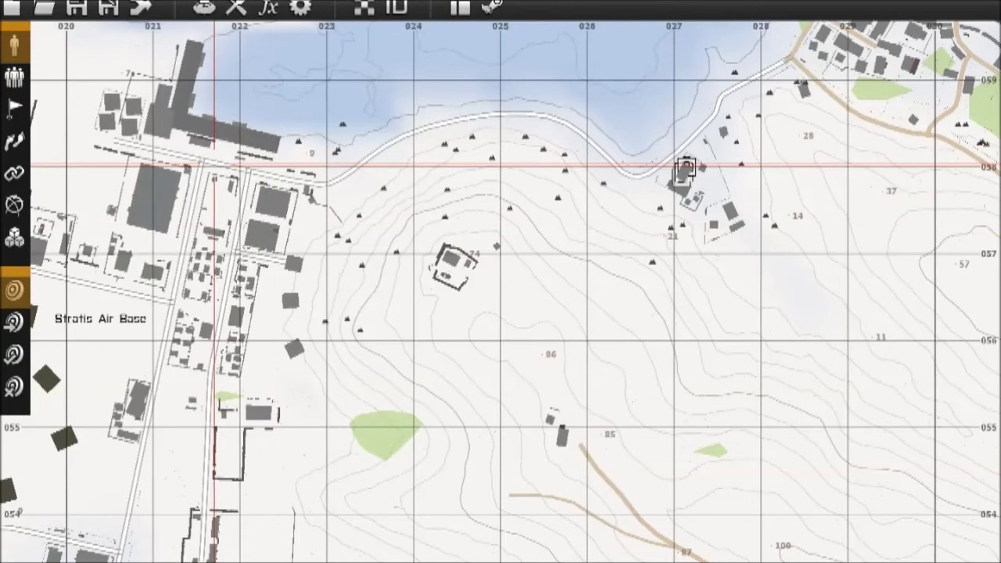
Step: Start inserting a unit on the northern part of the Stratis Air Base runway
left_click_drag(214, 164, 565, 178)
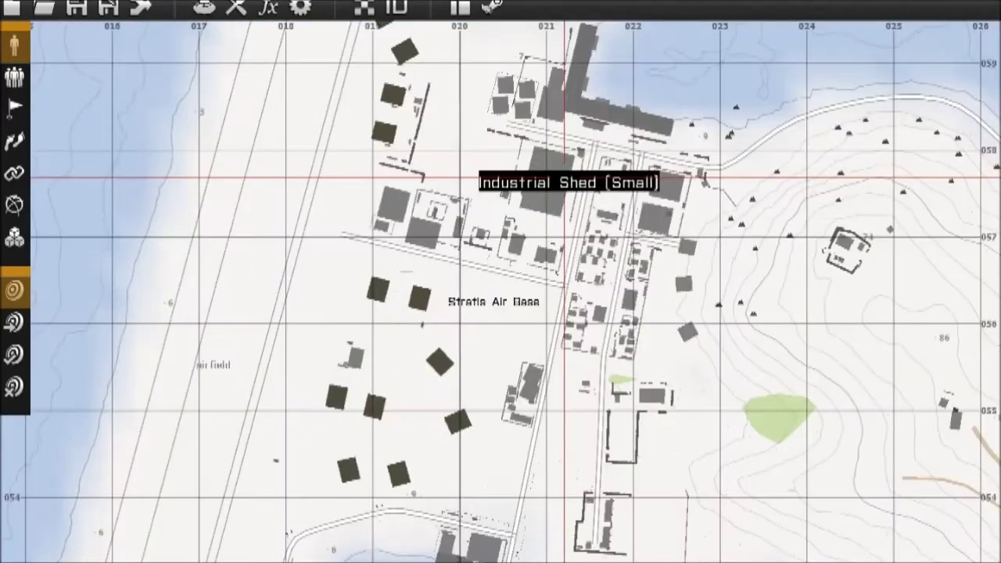
scroll(564, 178, "down", 3)
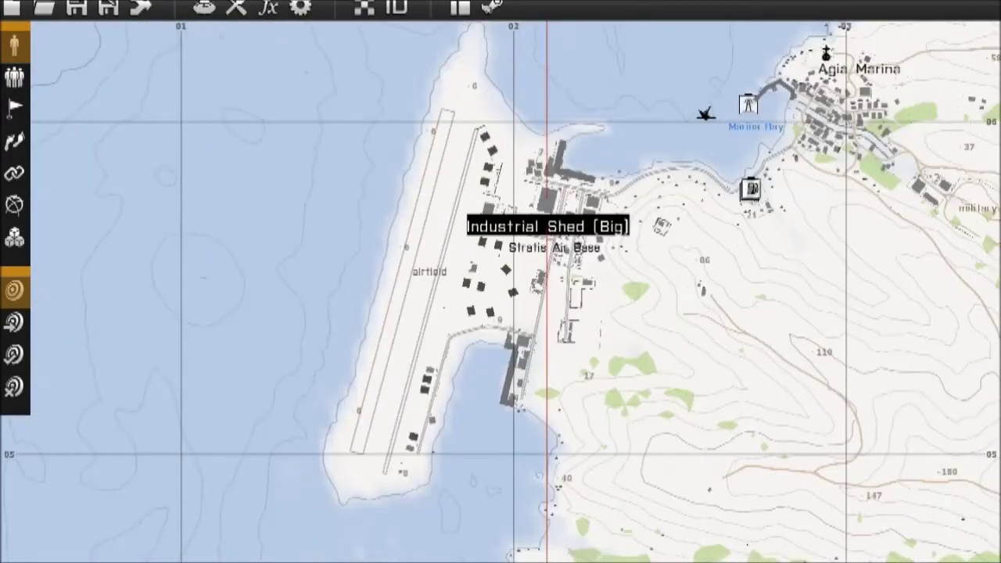
scroll(546, 207, "down", 1)
left_click_drag(617, 234, 252, 383)
left_click_drag(593, 392, 550, 360)
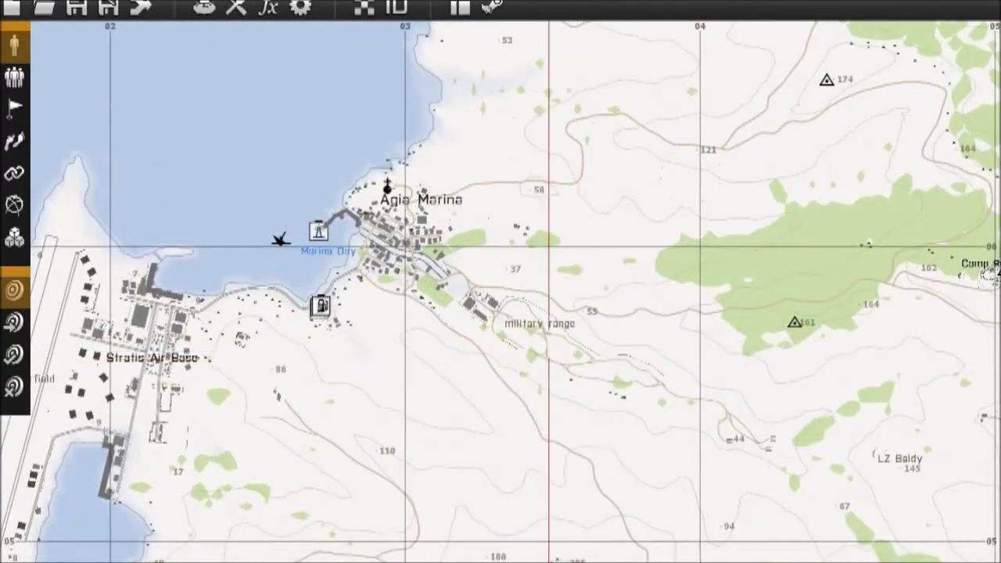
left_click_drag(352, 253, 574, 175)
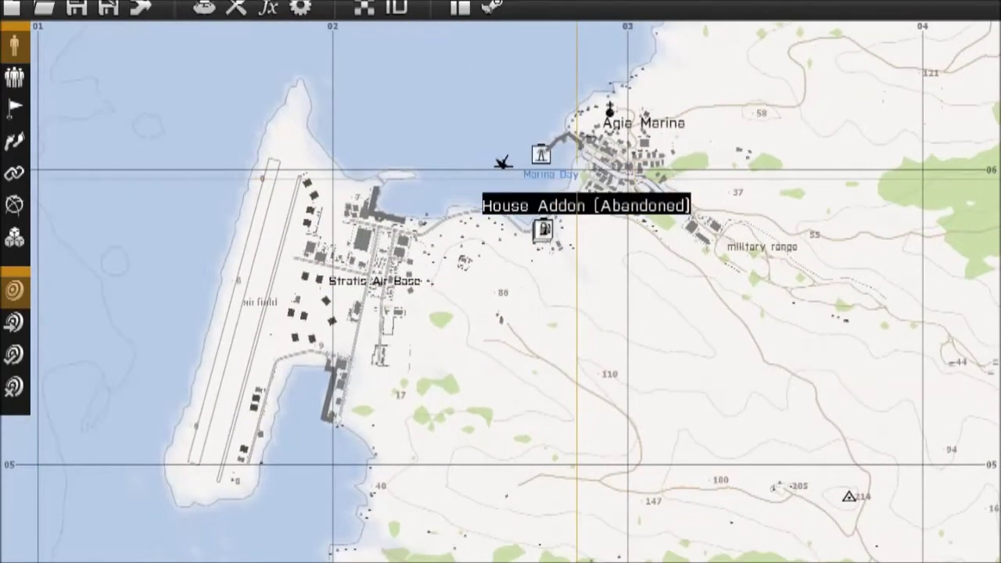
left_click_drag(264, 291, 335, 316)
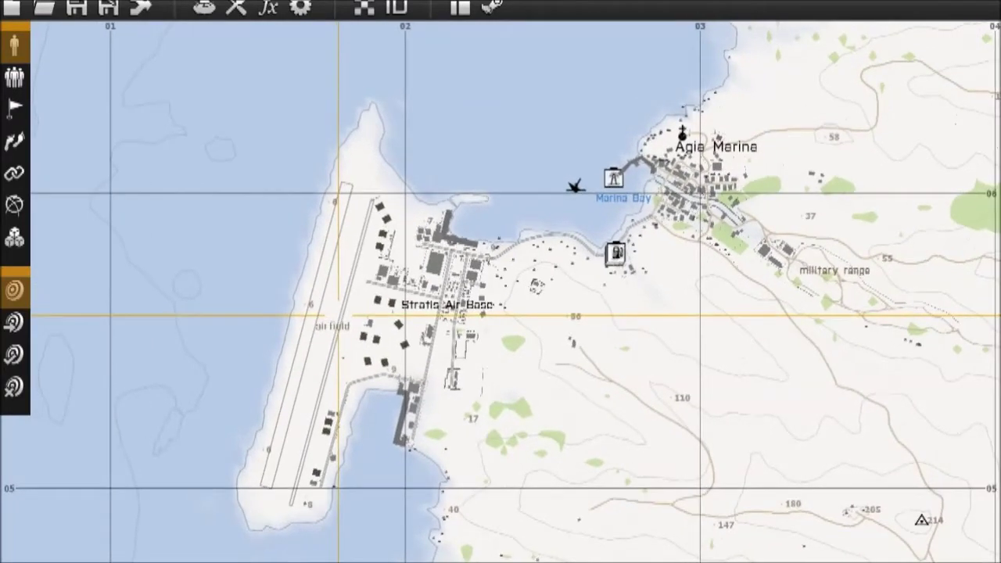
scroll(336, 316, "up", 3)
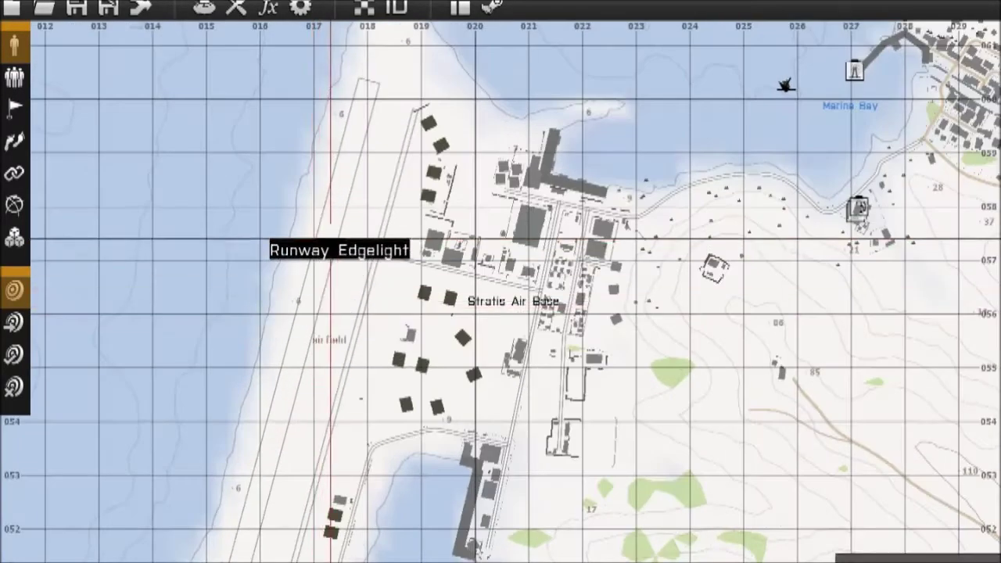
scroll(313, 309, "up", 5)
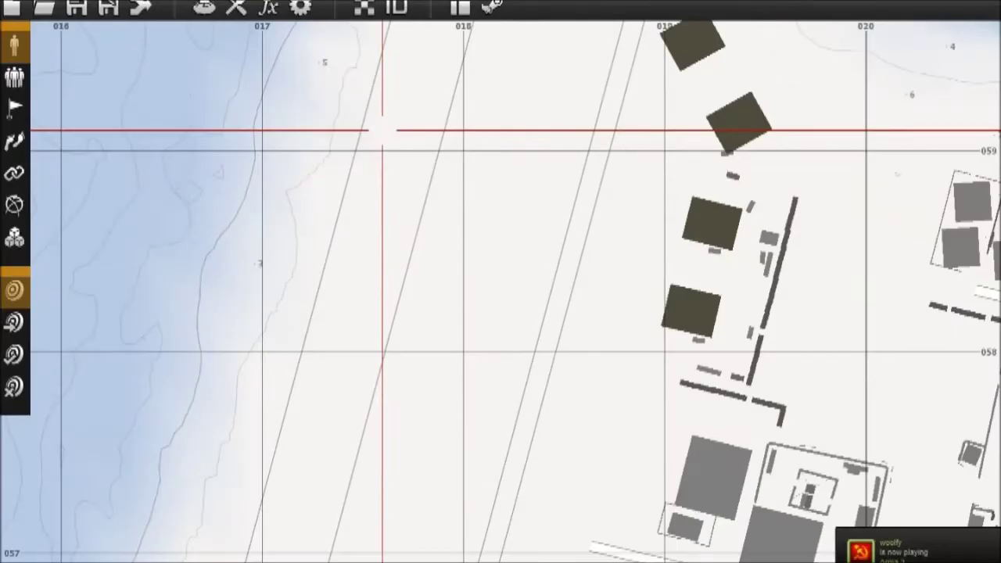
double_click(384, 128)
key("Return")
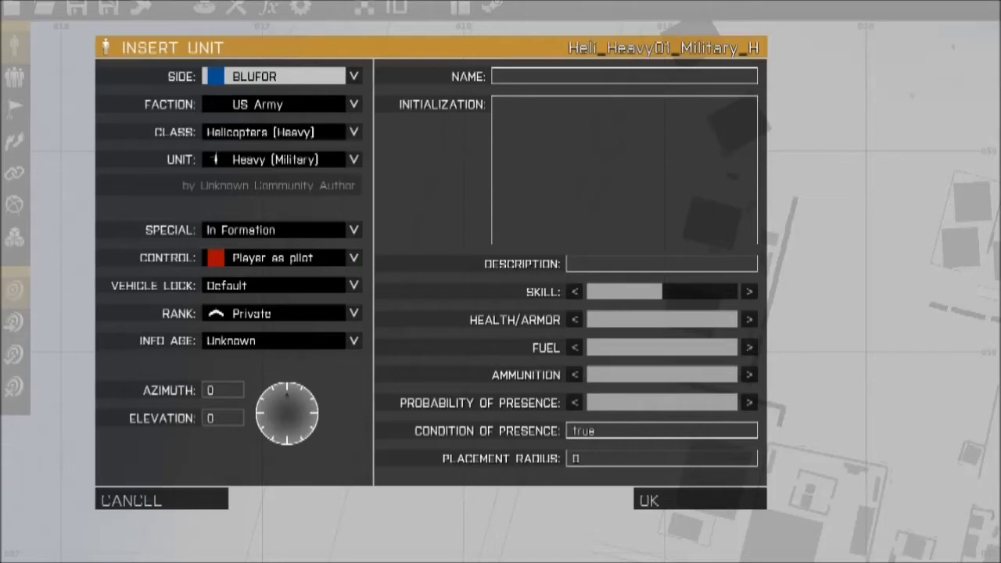
Step: Check the side and faction choices for the new unit, keeping BLUFOR and US Army
left_click(282, 76)
left_click(282, 76)
key("Down")
key("Return")
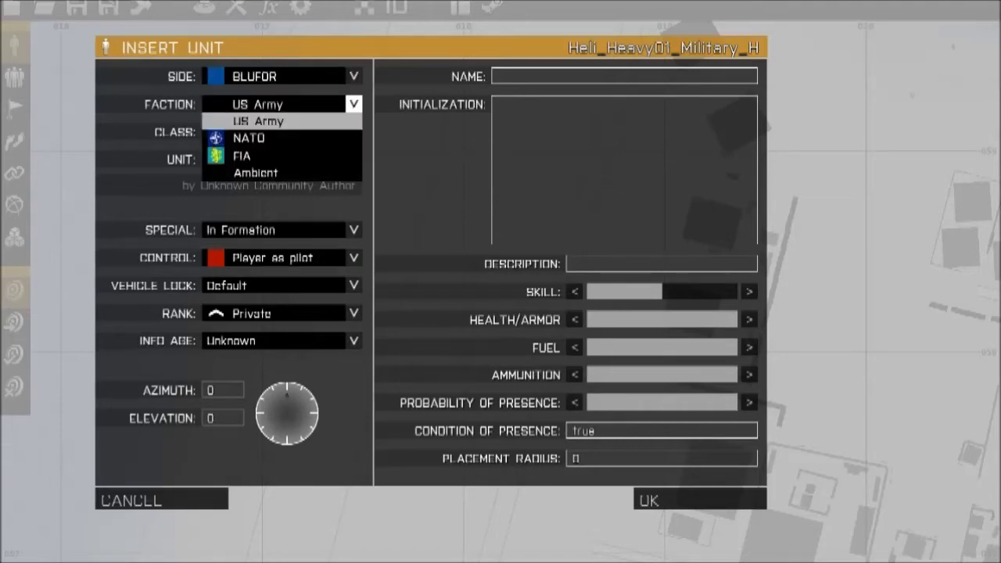
key("Return")
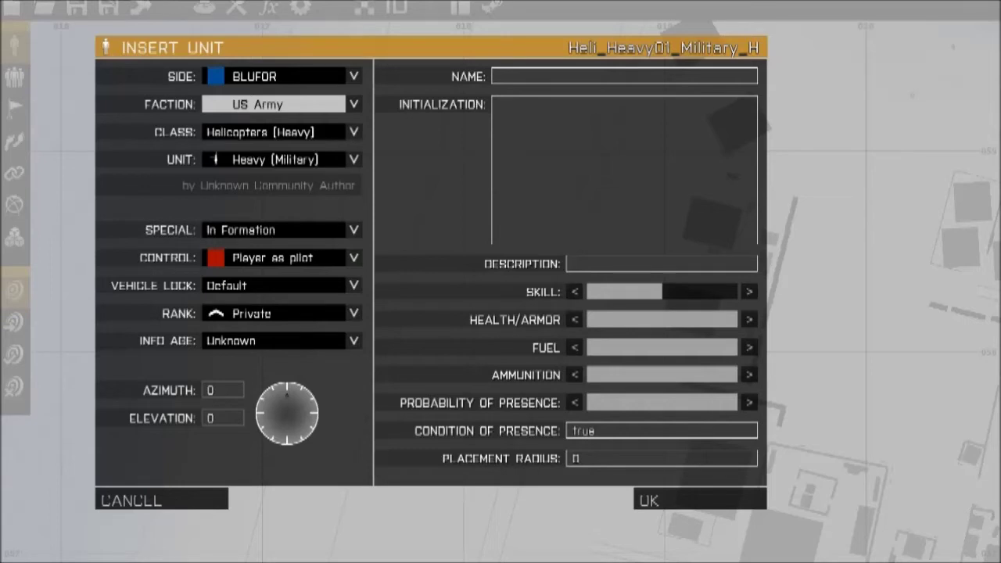
Step: Check the side, faction, class and unit choices for the new unit, keeping BLUFOR, US Army, Helicopters (Heavy) and Heavy (Military)
left_click(301, 159)
left_click(353, 132)
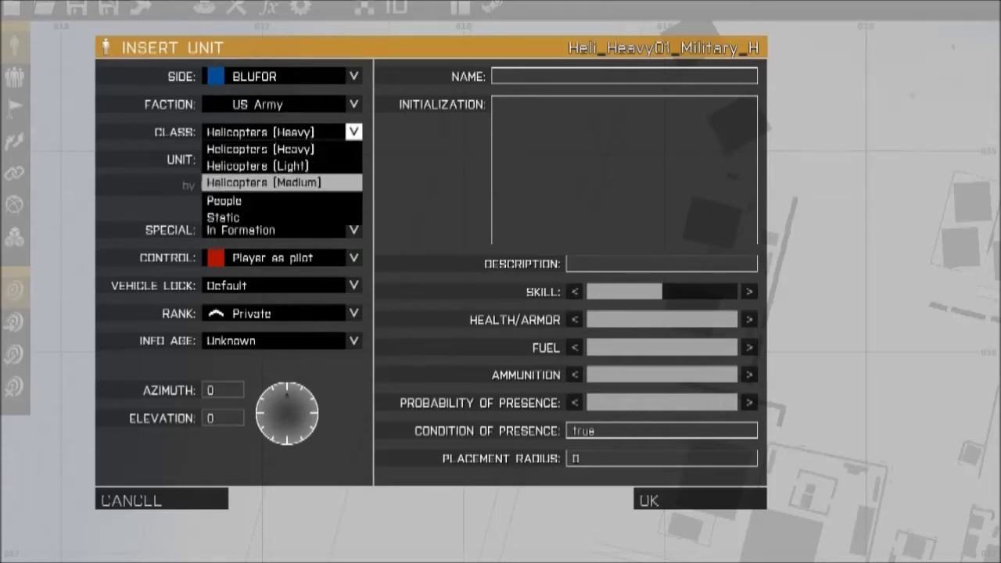
left_click(301, 104)
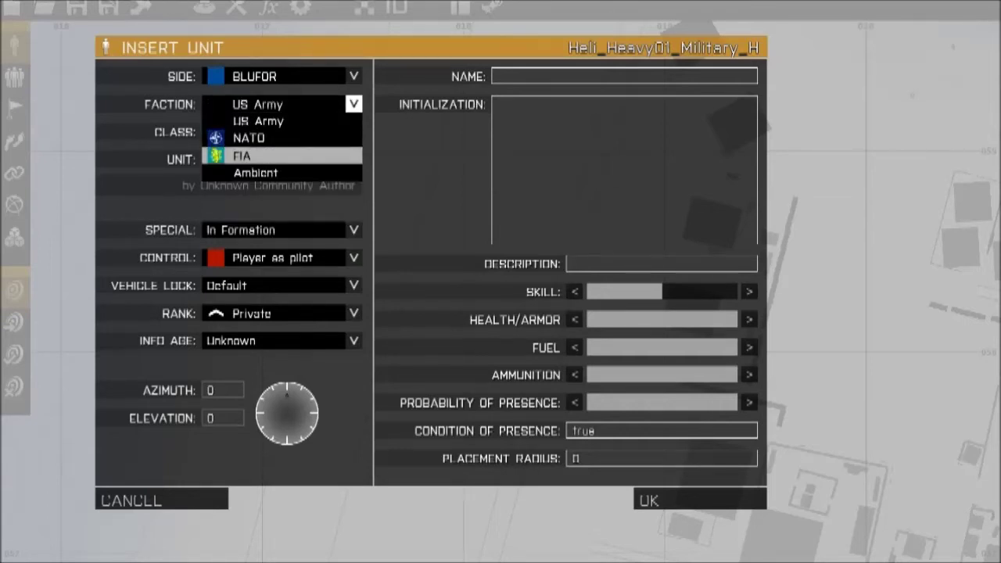
left_click(273, 120)
left_click(301, 131)
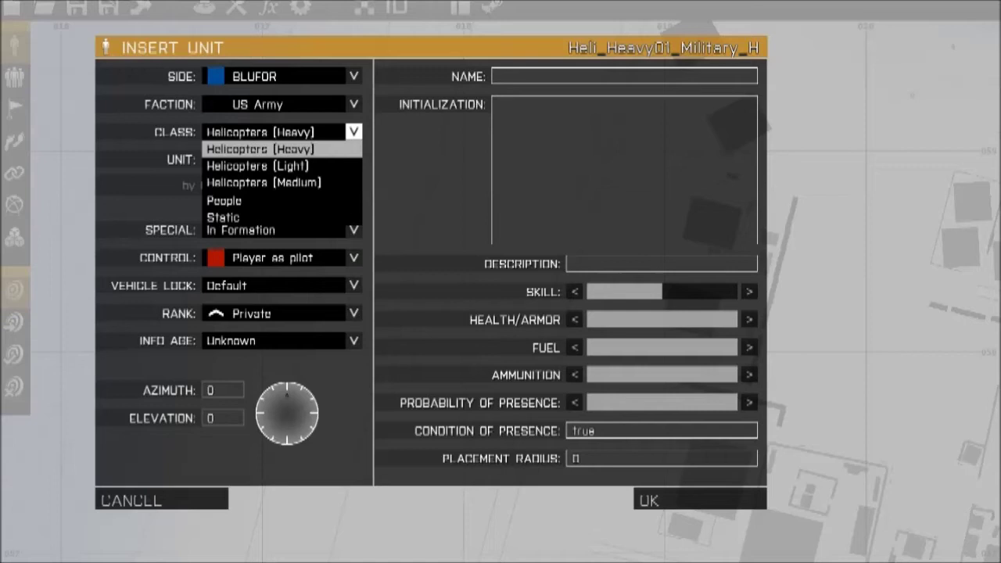
left_click(301, 104)
left_click(301, 104)
left_click(301, 77)
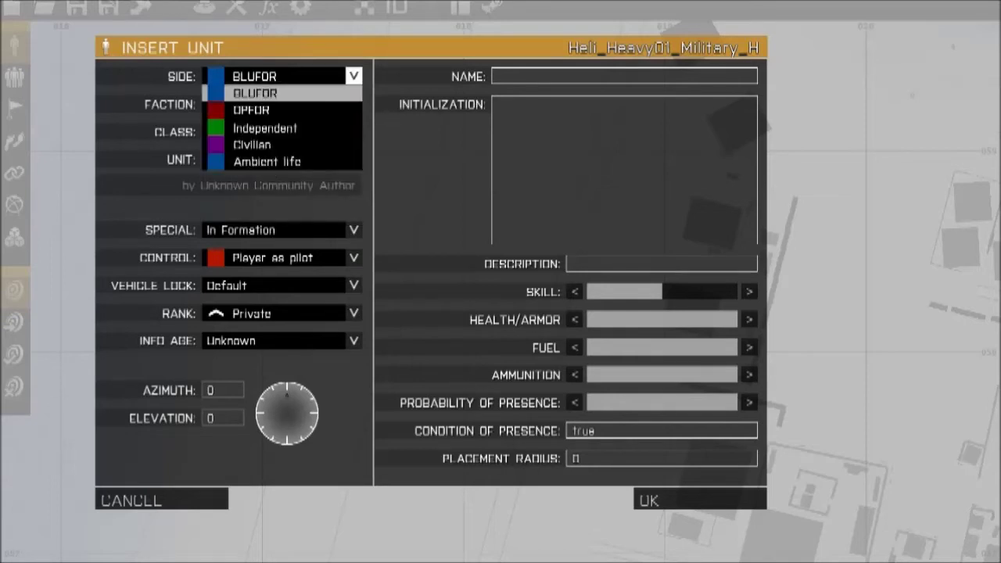
left_click(290, 93)
left_click(295, 104)
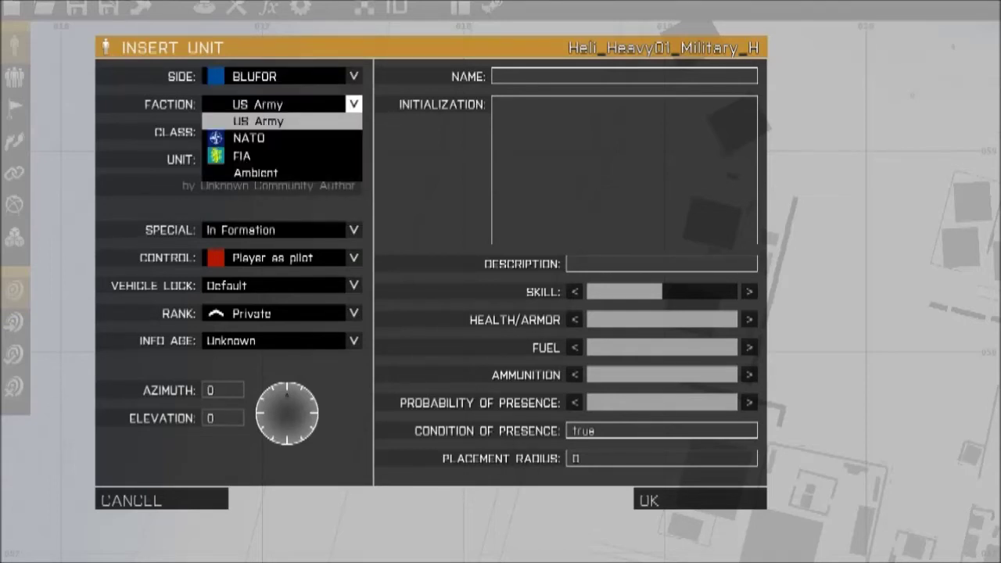
left_click(283, 121)
left_click(296, 160)
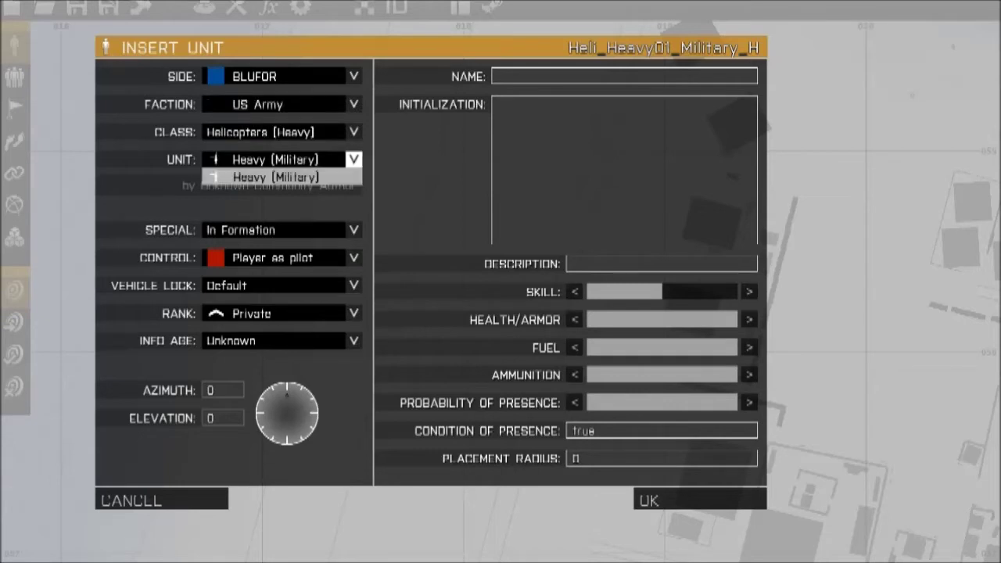
left_click(283, 177)
left_click(295, 133)
Step: Set the new unit's faction to NATO and its class to Men (Story), and insert it on the runway as the player
left_click(296, 104)
key("Down")
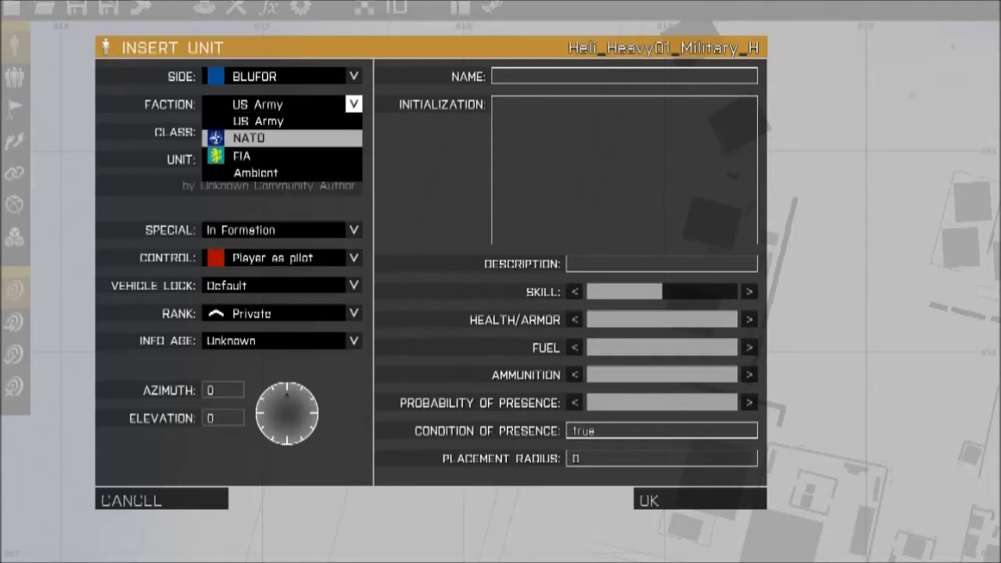
key("Return")
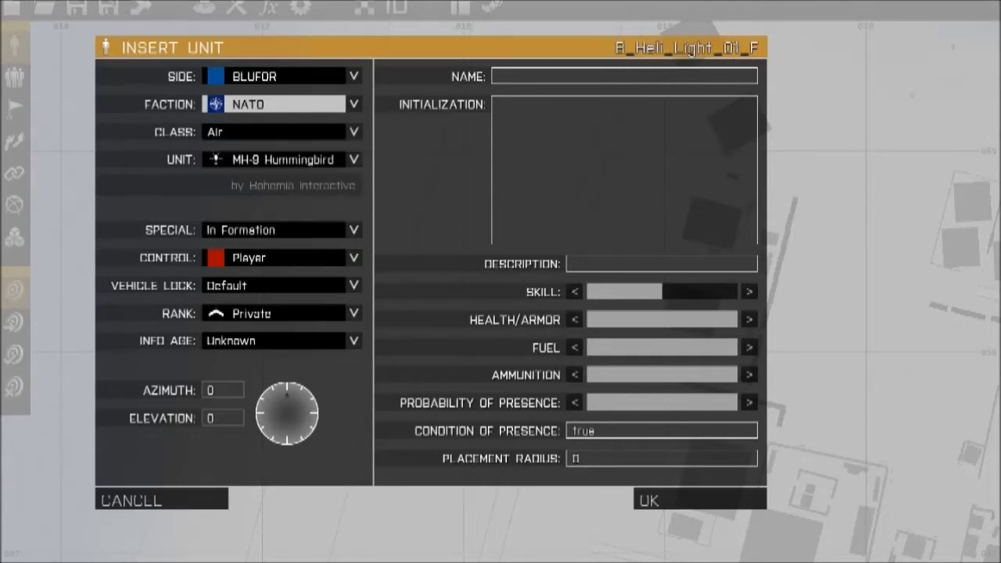
left_click(283, 132)
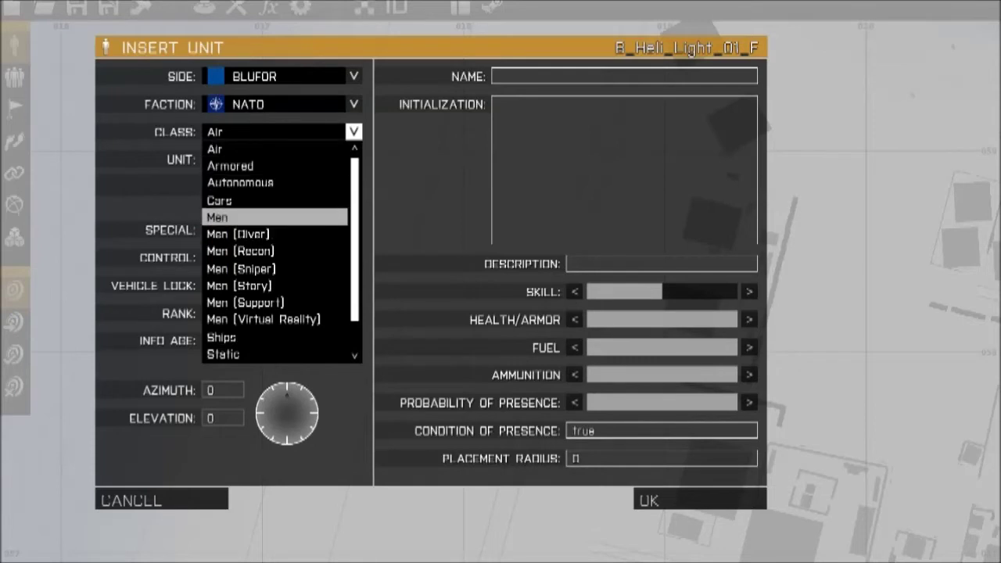
key("Down")
key("Return")
left_click(281, 132)
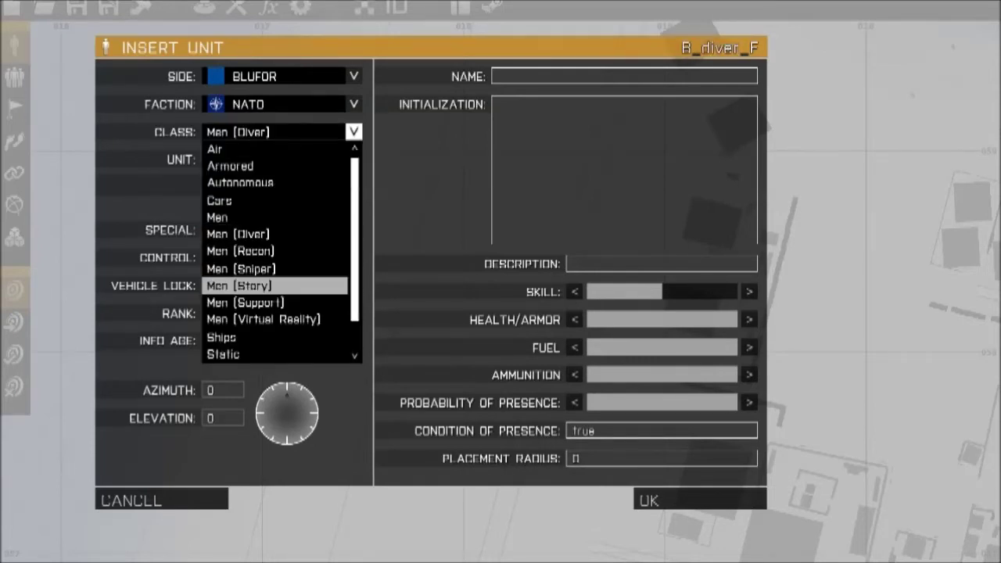
key("Return")
key("Return")
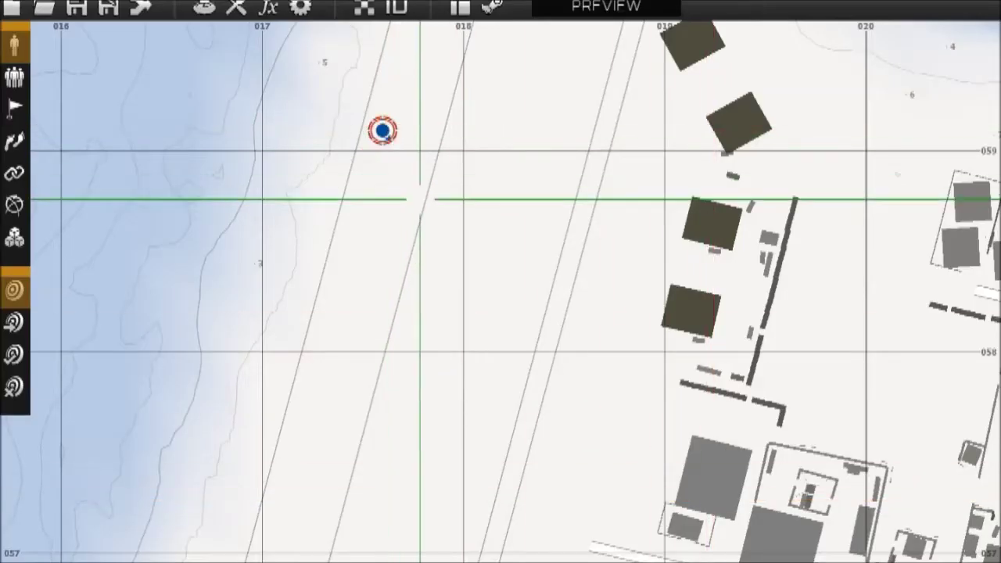
Step: Move the player unit east from the runway to just west of the narrow parallel taxiway
left_click_drag(383, 127, 439, 93)
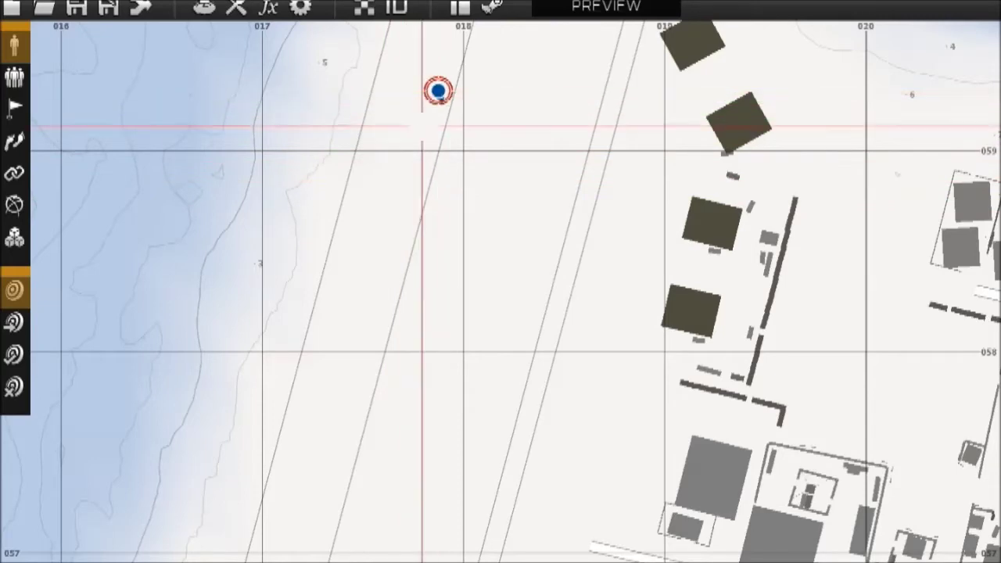
left_click_drag(411, 149, 411, 245)
left_click_drag(440, 179, 574, 241)
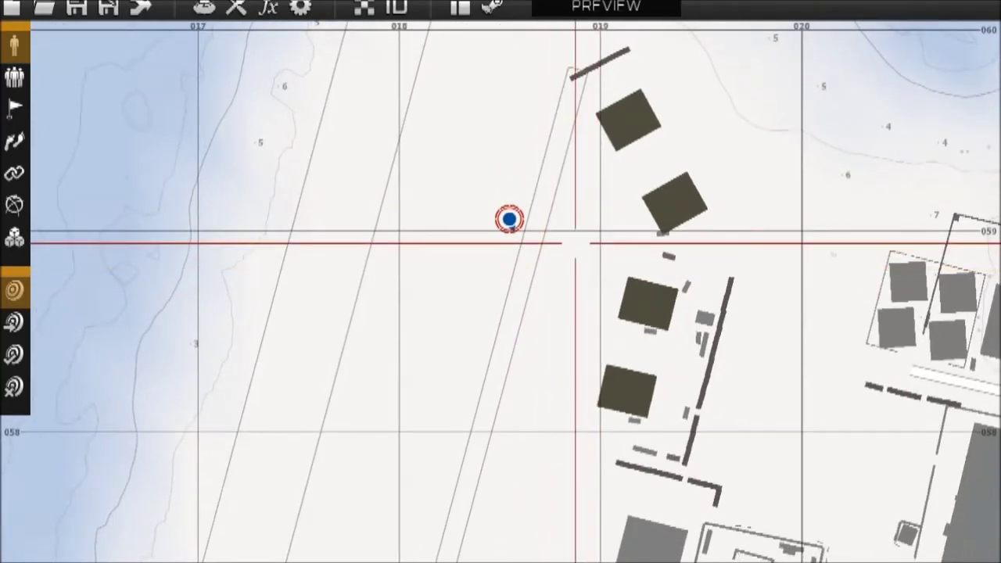
Step: Start inserting a second unit just east of the taxiway, with side Empty and class Helicopters (Heavy)
double_click(576, 237)
left_click(353, 104)
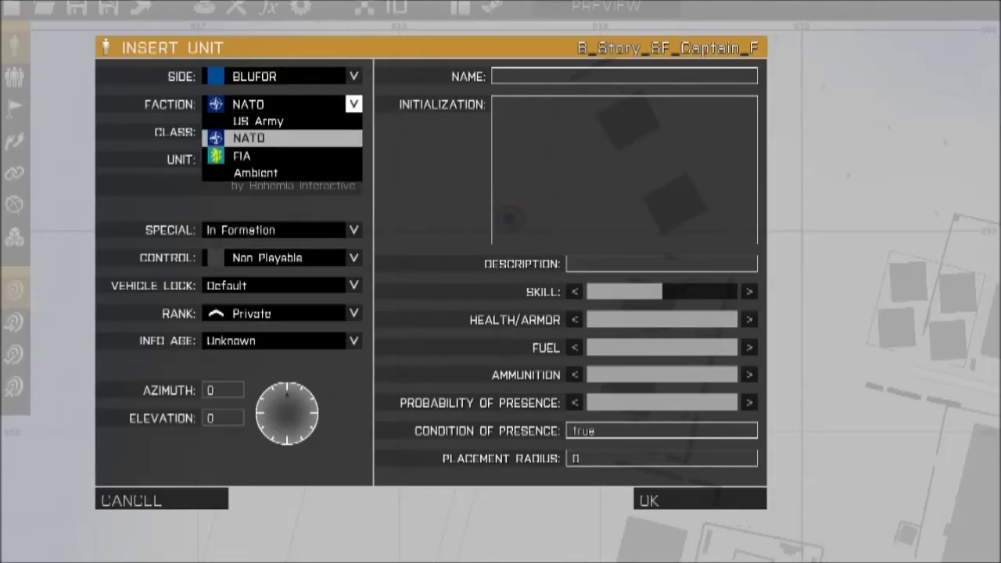
left_click(257, 121)
left_click(353, 131)
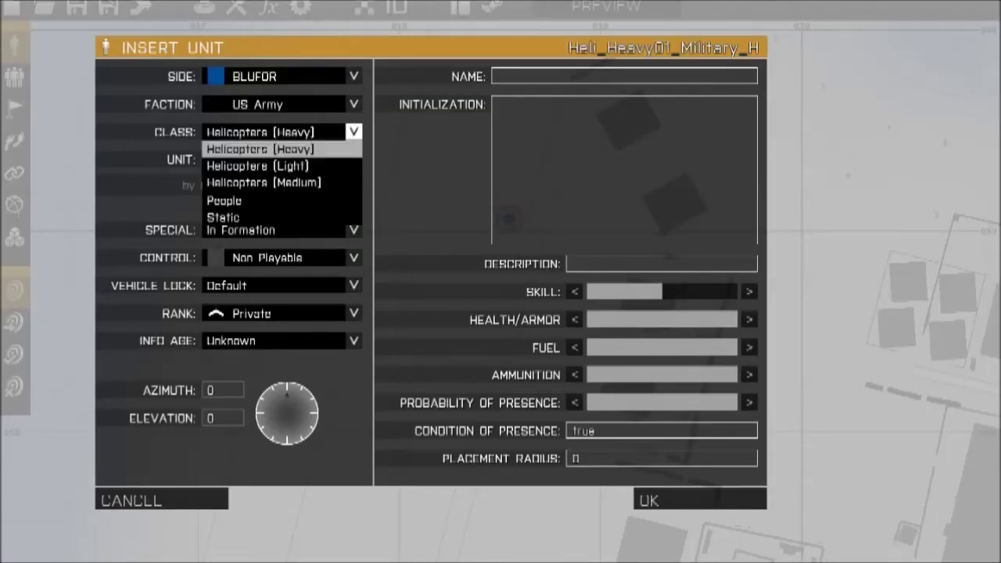
left_click(260, 148)
left_click(354, 76)
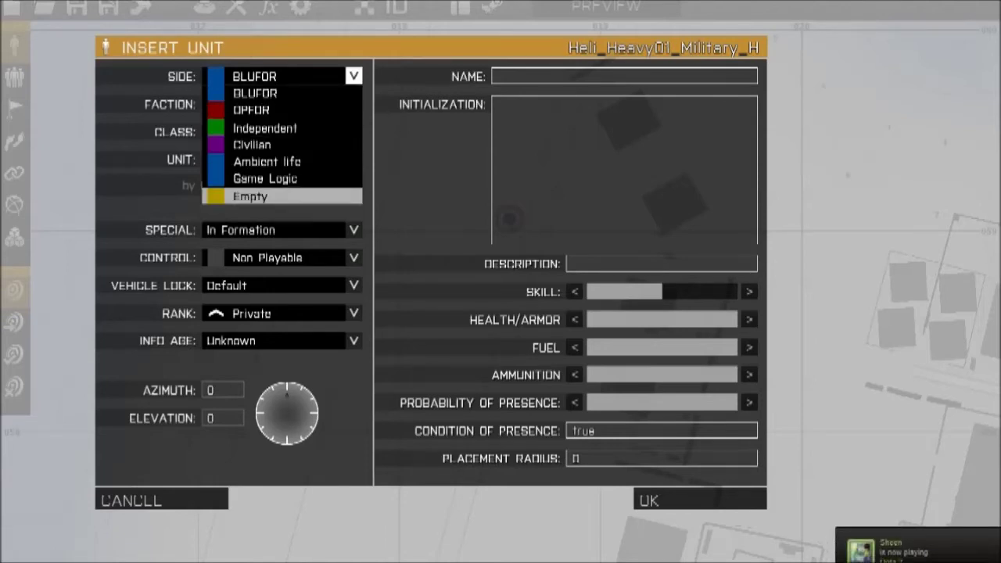
left_click(258, 197)
left_click(353, 131)
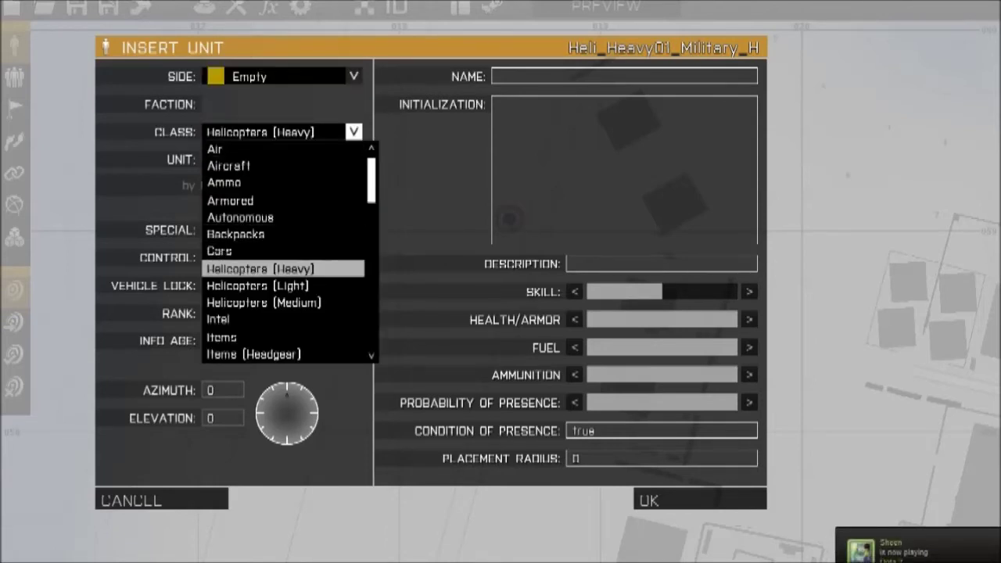
left_click(264, 268)
left_click(353, 158)
Step: Look through the empty vehicles offered in the Air class
left_click(353, 132)
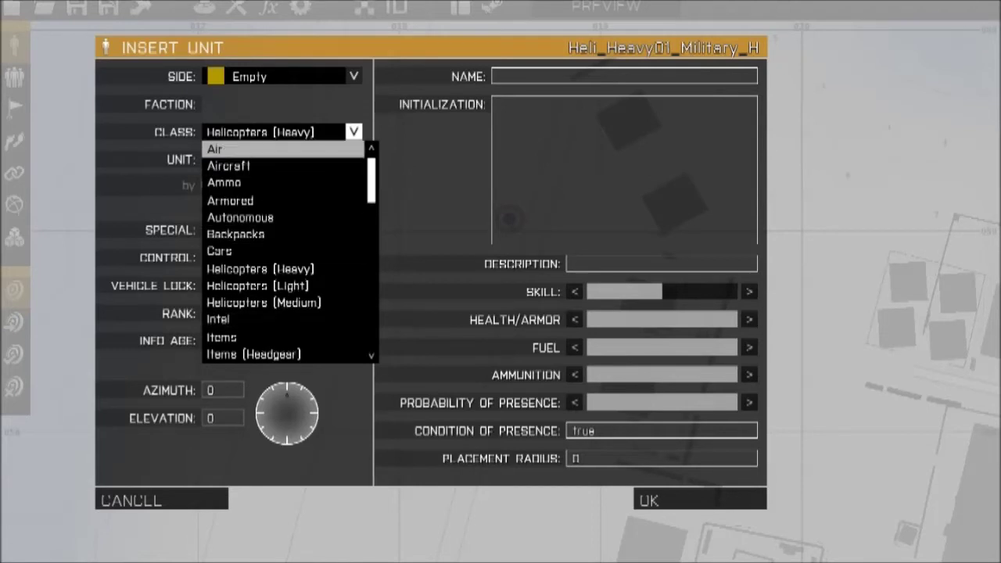
left_click(226, 148)
left_click(274, 159)
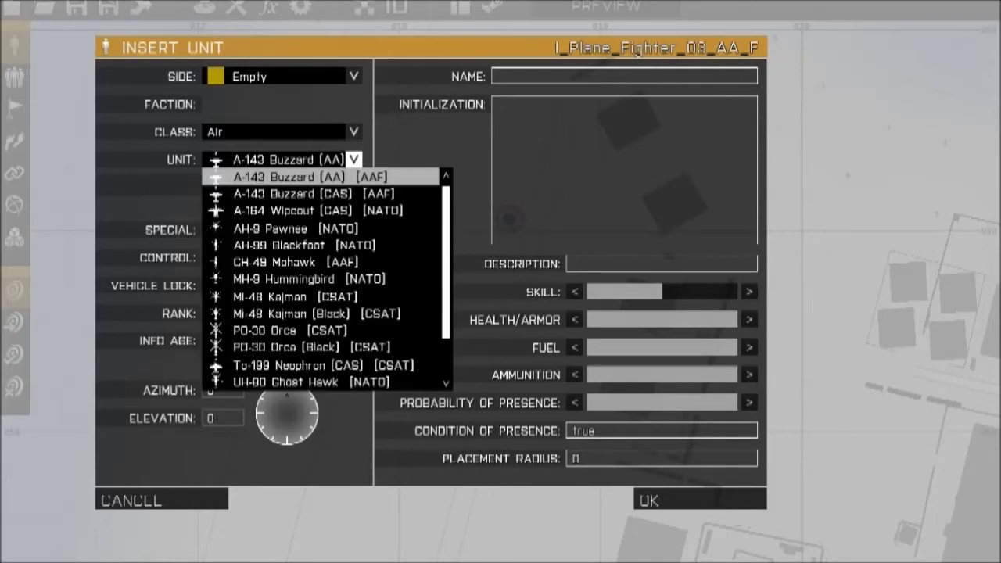
scroll(312, 330, "down", 3)
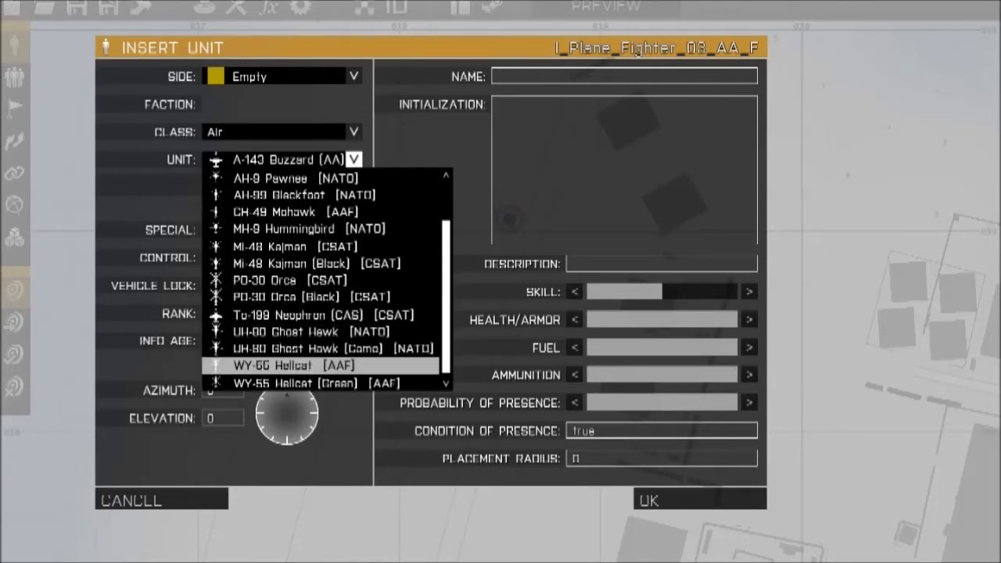
scroll(312, 348, "up", 3)
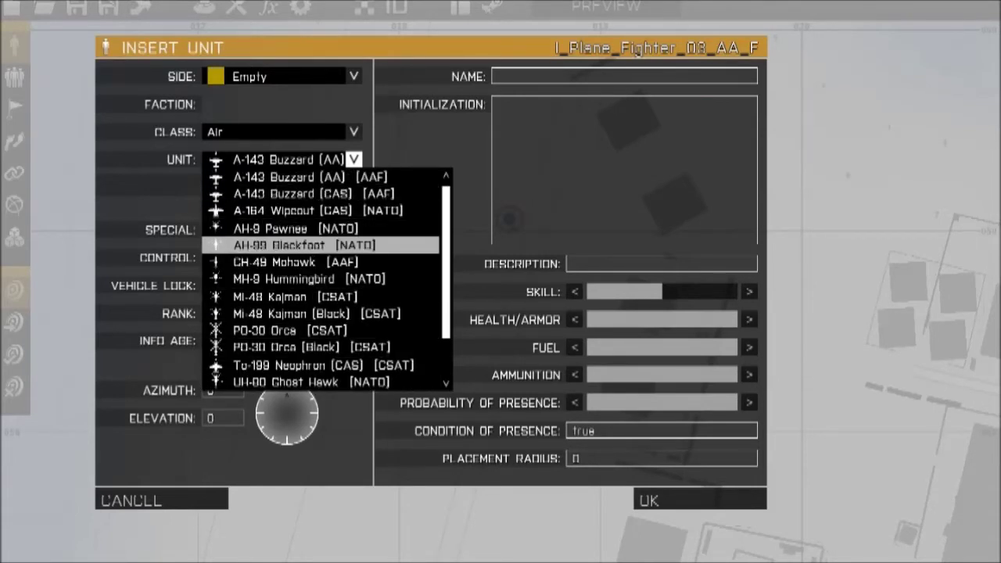
scroll(312, 347, "down", 4)
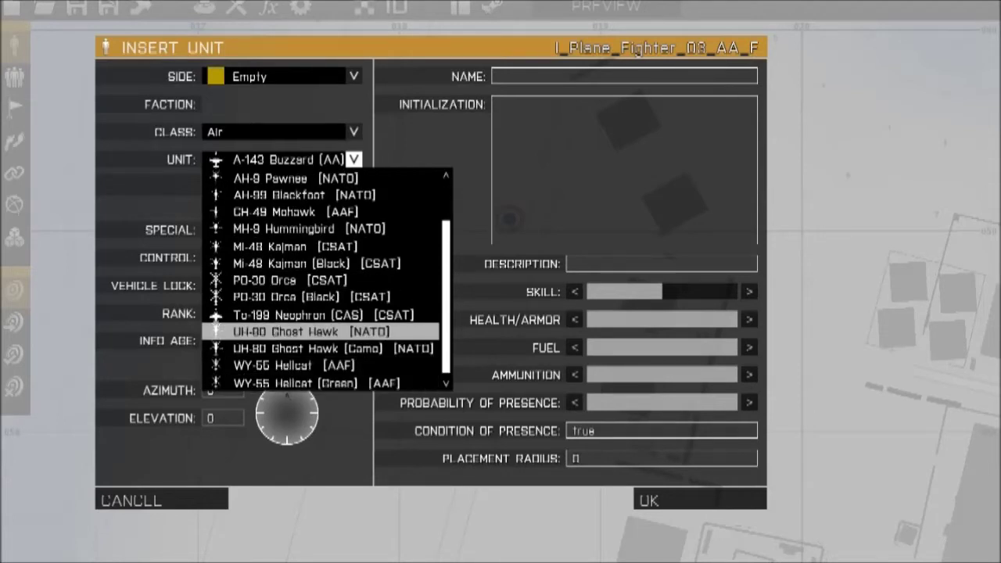
Step: Insert an empty Helicopters (Heavy) unit of type Heavy (Military) [US Army] and move it slightly closer to the player
left_click(291, 132)
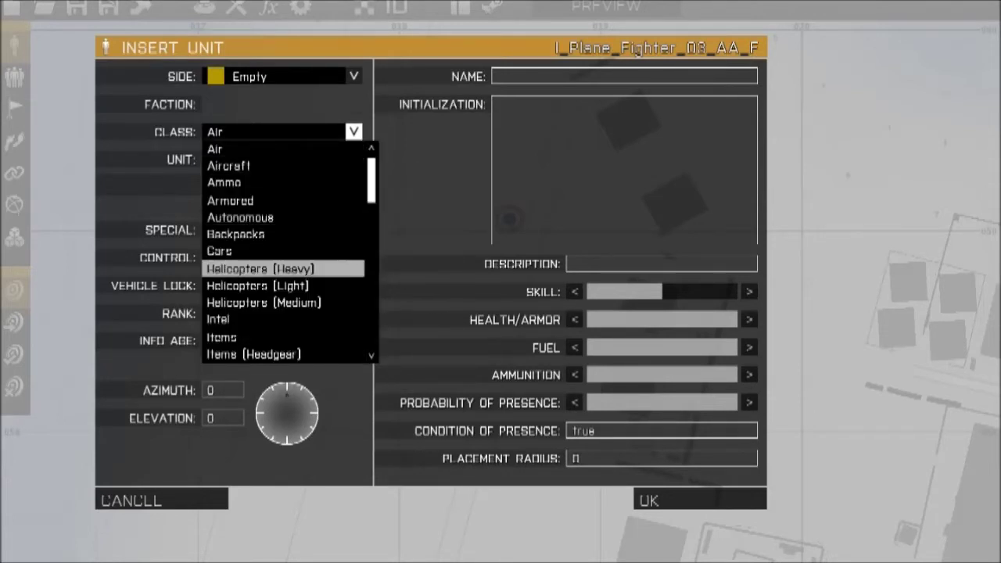
left_click(260, 268)
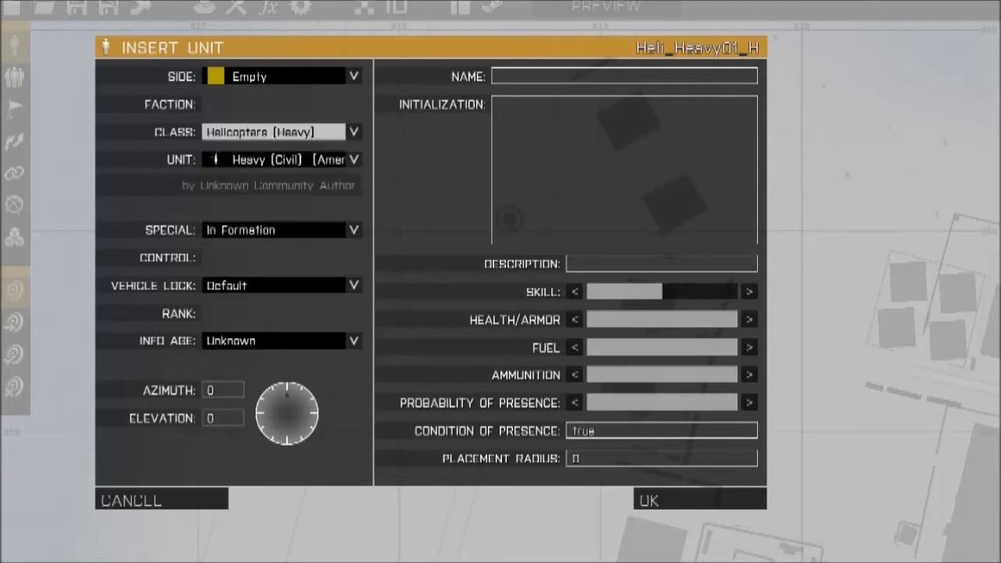
left_click(282, 159)
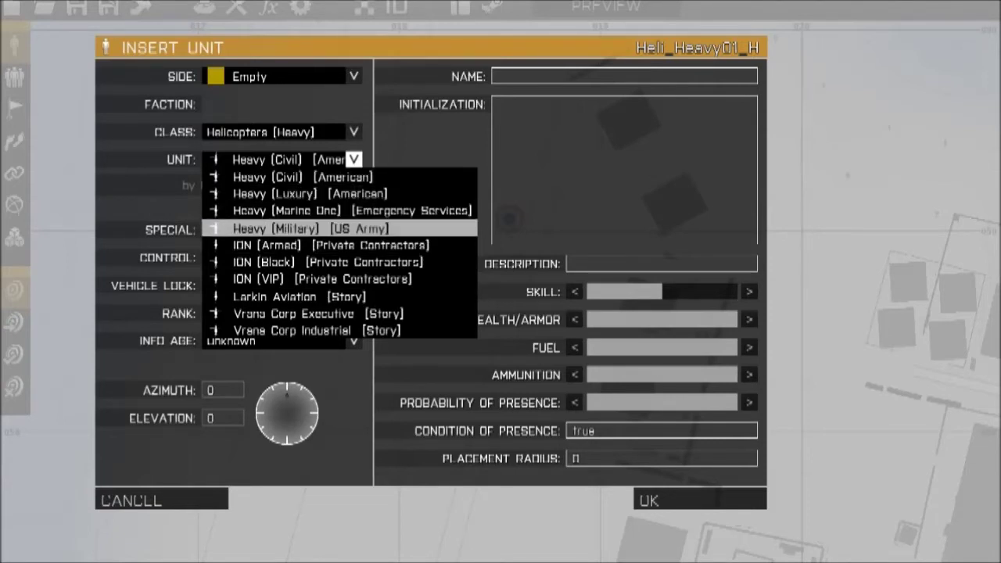
left_click(313, 228)
left_click(699, 501)
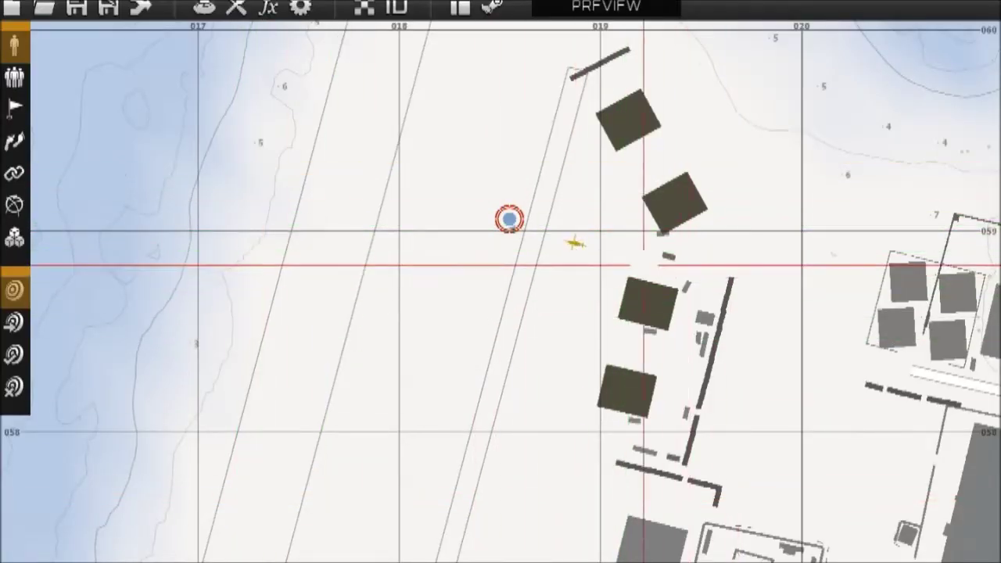
left_click_drag(570, 241, 561, 231)
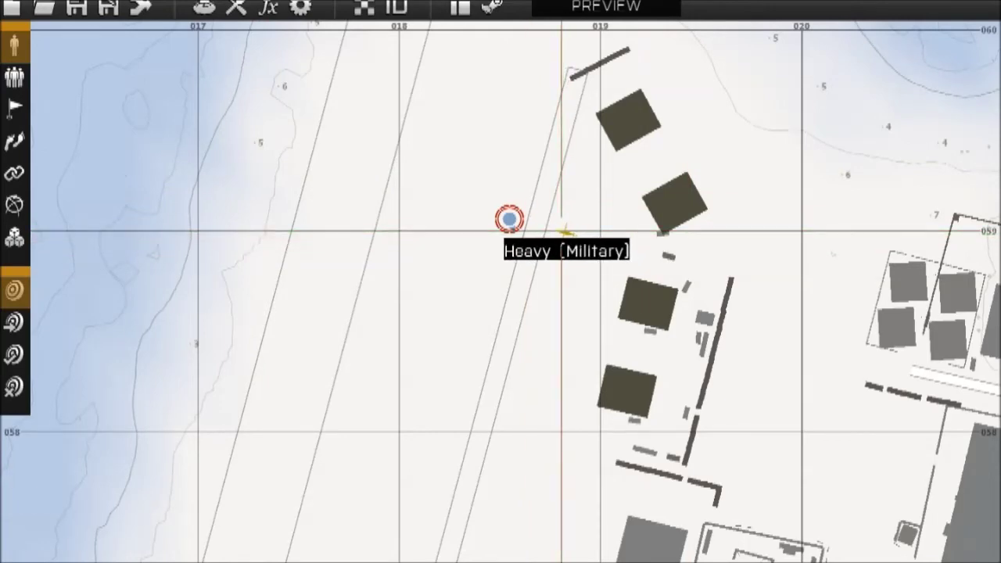
Step: Start inserting another empty unit just south of the heavy helicopter and set its class to Helicopters (Medium)
double_click(554, 264)
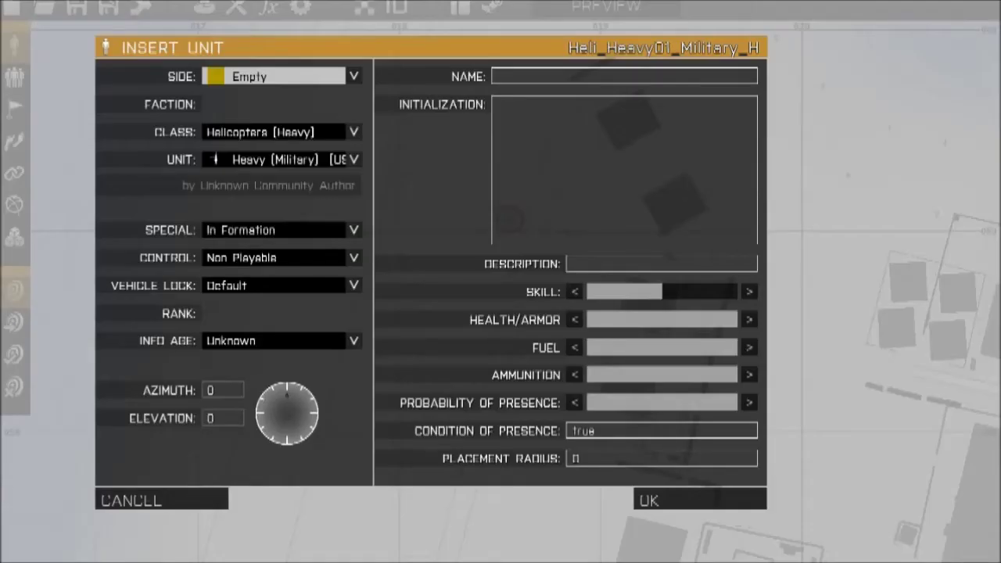
left_click(353, 158)
left_click(313, 131)
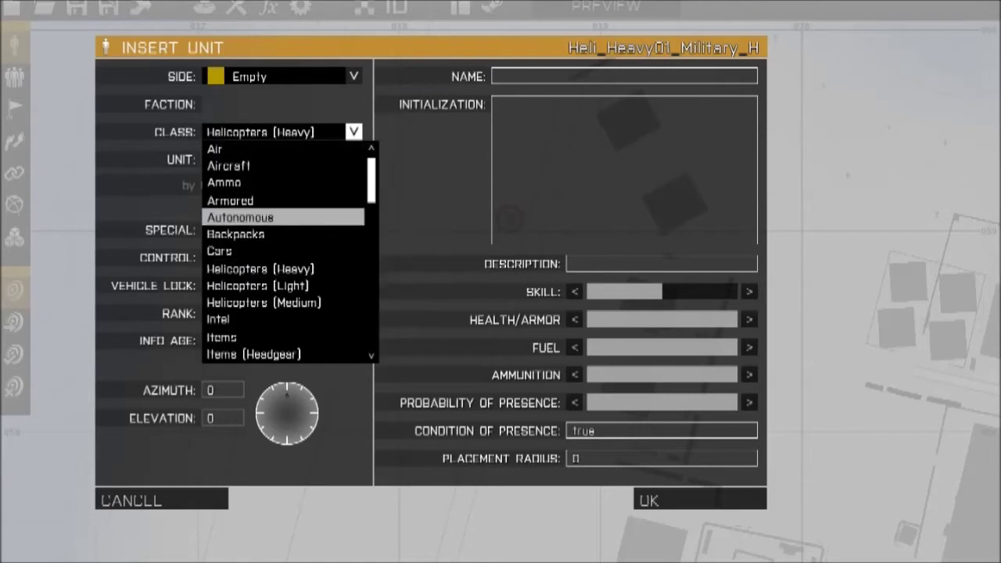
double_click(274, 286)
left_click(353, 132)
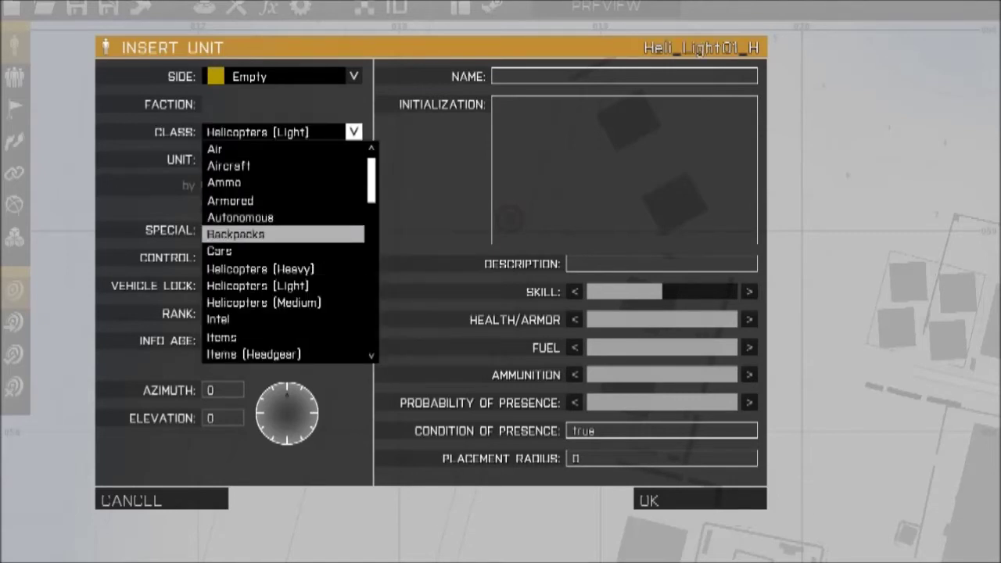
left_click(258, 300)
left_click(353, 159)
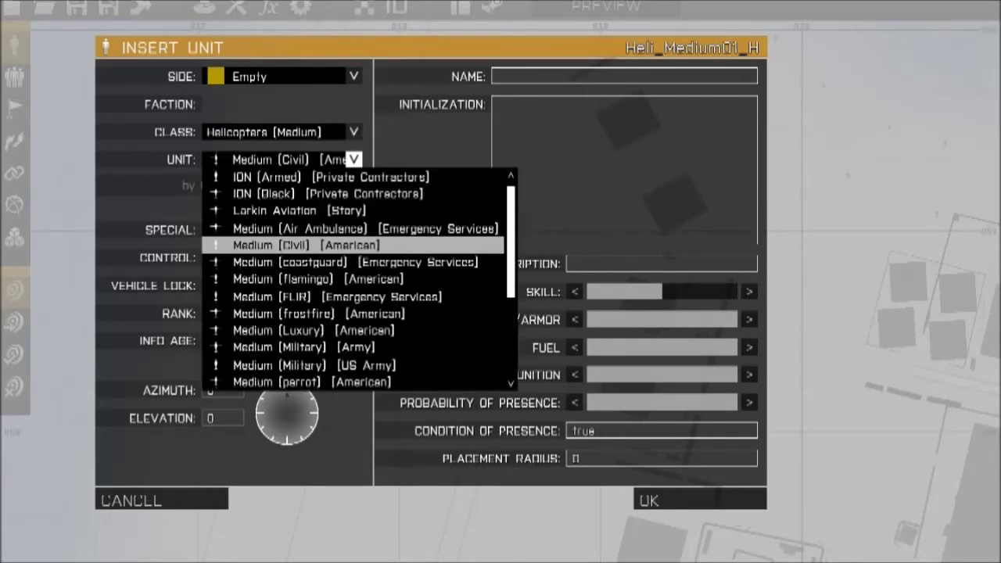
Step: Look through the Helicopters (Medium) variants offered for the new empty unit
scroll(352, 211, "down", 3)
scroll(352, 297, "down", 1)
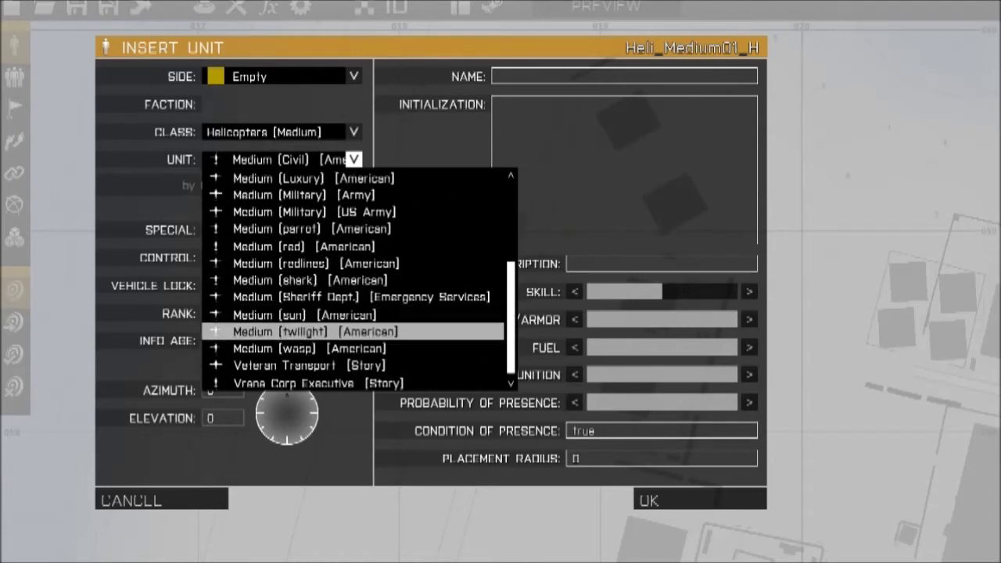
key("Down")
key("Down")
key("Down")
key("Up")
key("Up")
key("Down")
key("Up")
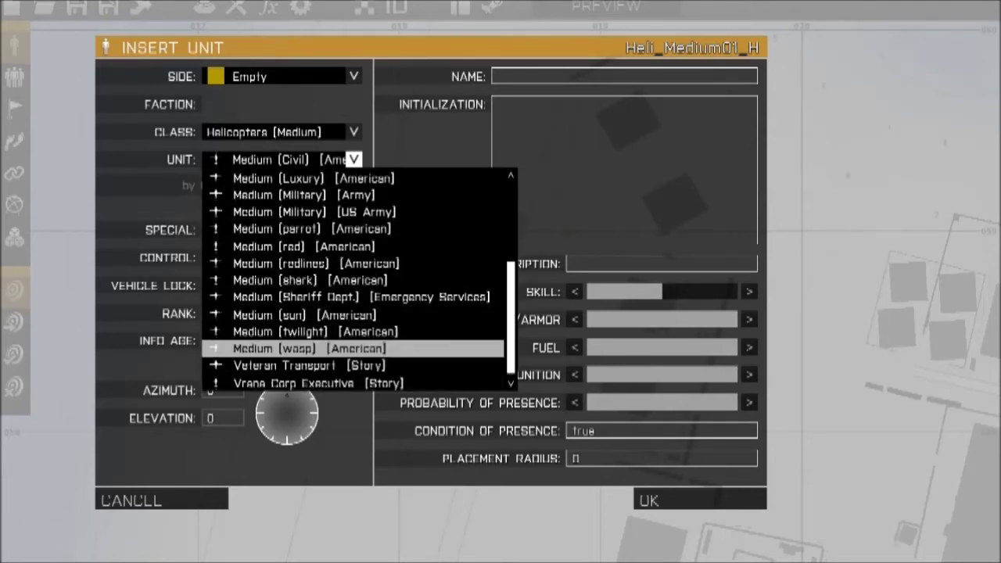
key("Down")
key("Down")
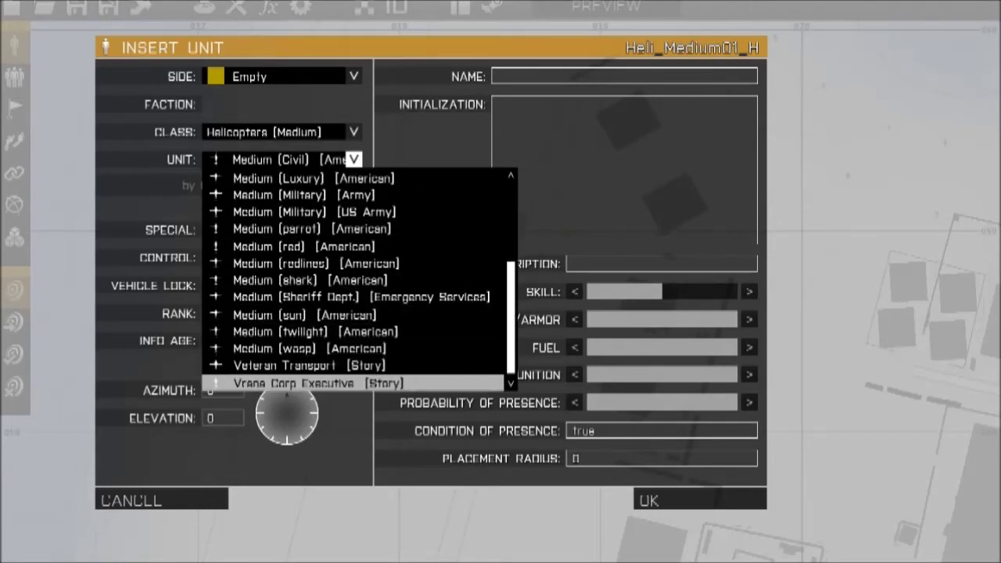
key("Up")
key("Up")
key("Up")
key("Up")
key("Up")
key("Up")
key("Up")
key("Up")
key("Up")
key("Up")
key("Up")
key("Up")
key("Up")
key("Up")
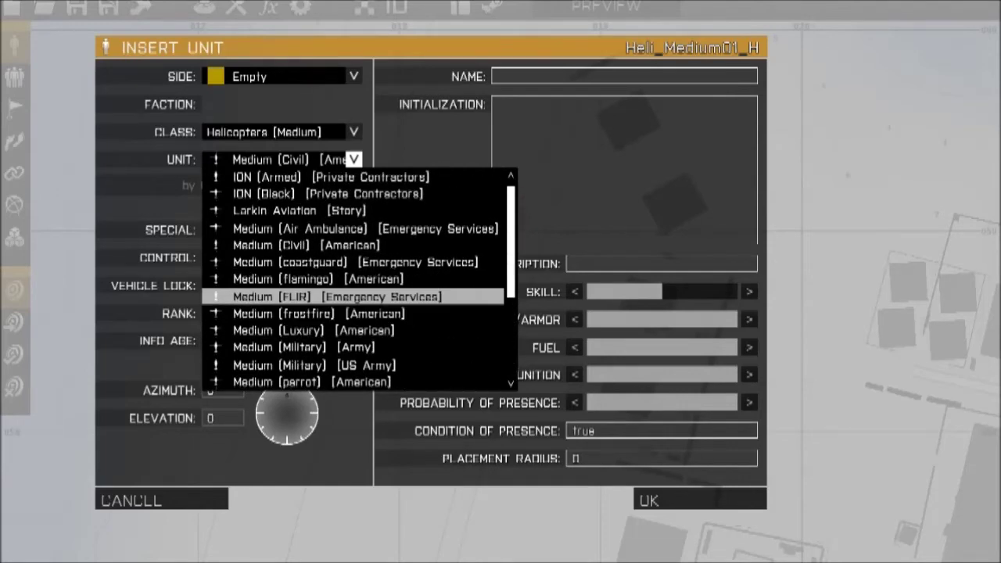
key("Up")
key("Up")
key("Up")
key("Up")
key("Up")
key("Up")
key("Up")
key("Down")
key("Down")
key("Down")
key("Down")
key("Down")
key("Down")
key("Down")
key("Up")
key("Up")
key("Up")
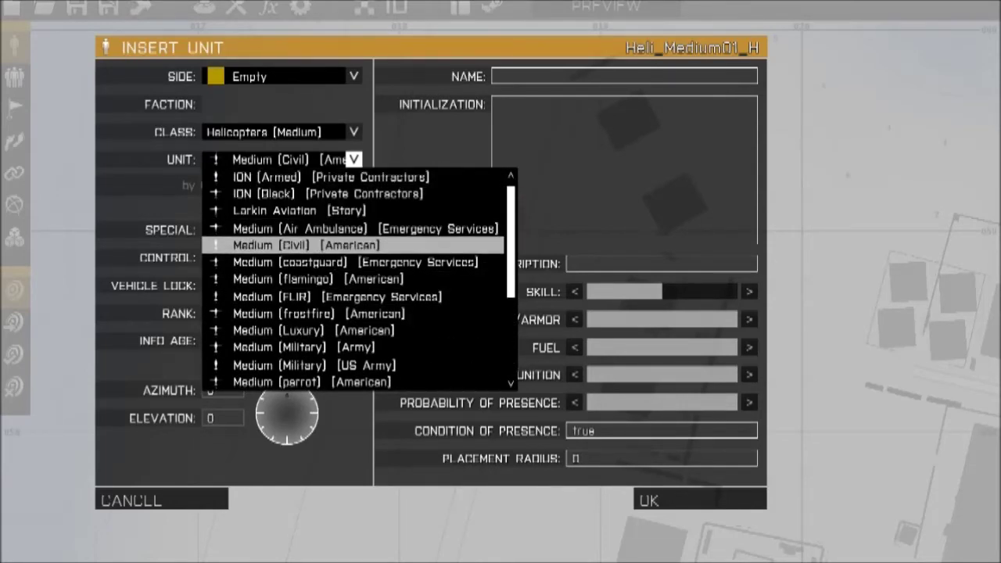
key("Down")
key("Down")
key("Down")
key("Down")
key("Down")
key("Down")
key("Down")
key("Down")
key("Down")
key("Down")
key("Down")
key("Down")
key("Down")
key("Down")
key("Down")
key("Down")
key("Down")
key("Up")
key("Up")
key("Up")
key("Up")
key("Up")
key("Up")
key("Up")
key("Up")
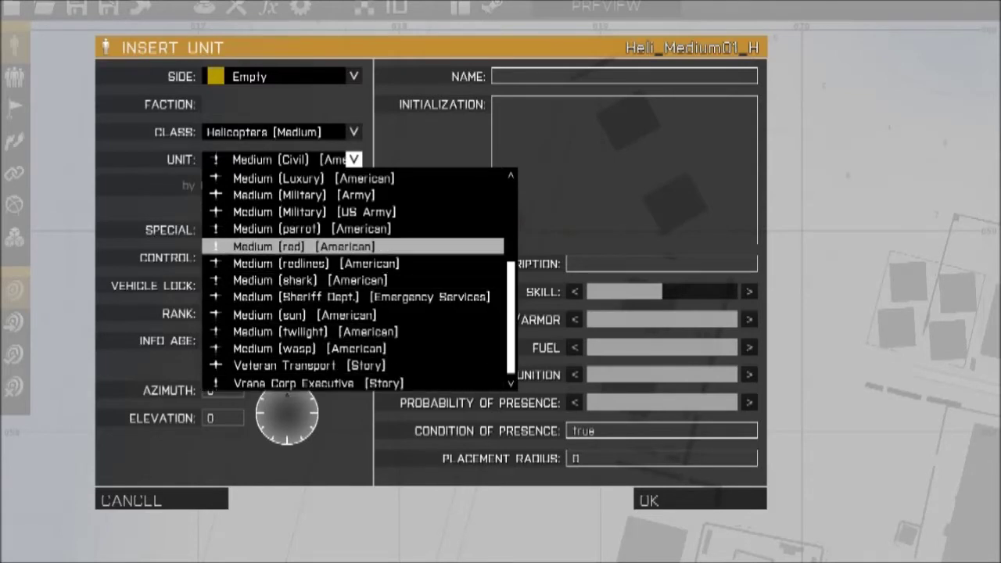
key("Down")
key("Down")
key("Down")
key("Down")
key("Down")
key("Down")
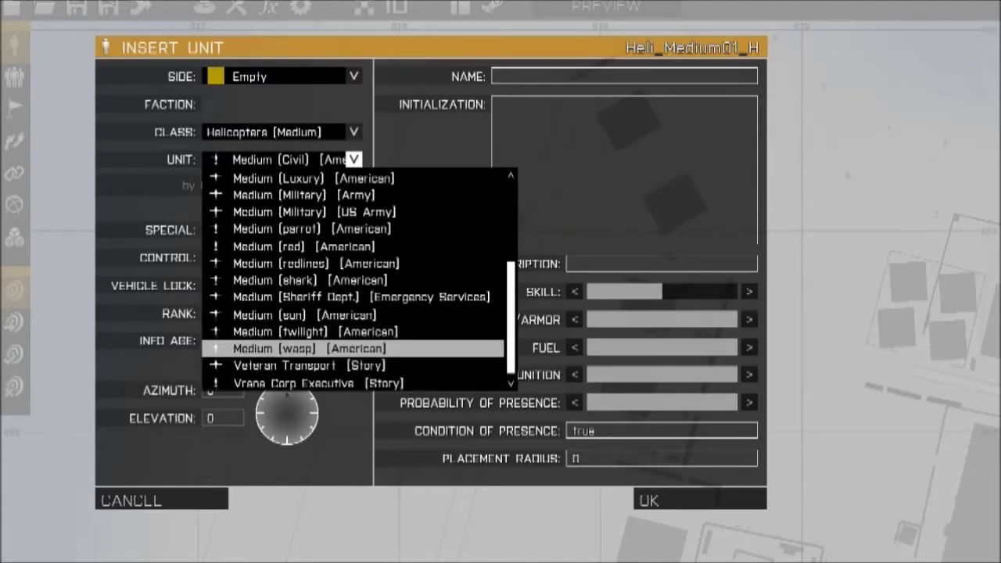
key("Up")
key("Up")
key("Up")
key("Up")
key("Up")
key("Up")
key("Up")
key("Up")
key("Up")
key("Up")
key("Up")
key("Up")
key("Up")
key("Up")
key("Up")
key("Up")
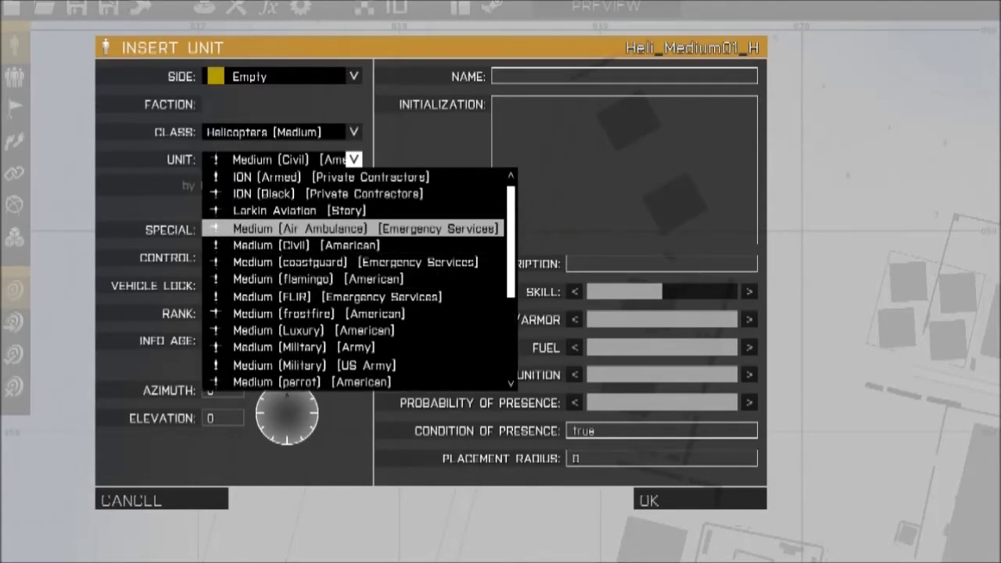
key("Up")
key("Down")
key("Down")
key("Down")
key("Down")
key("Down")
key("Down")
key("Down")
key("Down")
key("Down")
key("Down")
key("Down")
key("Down")
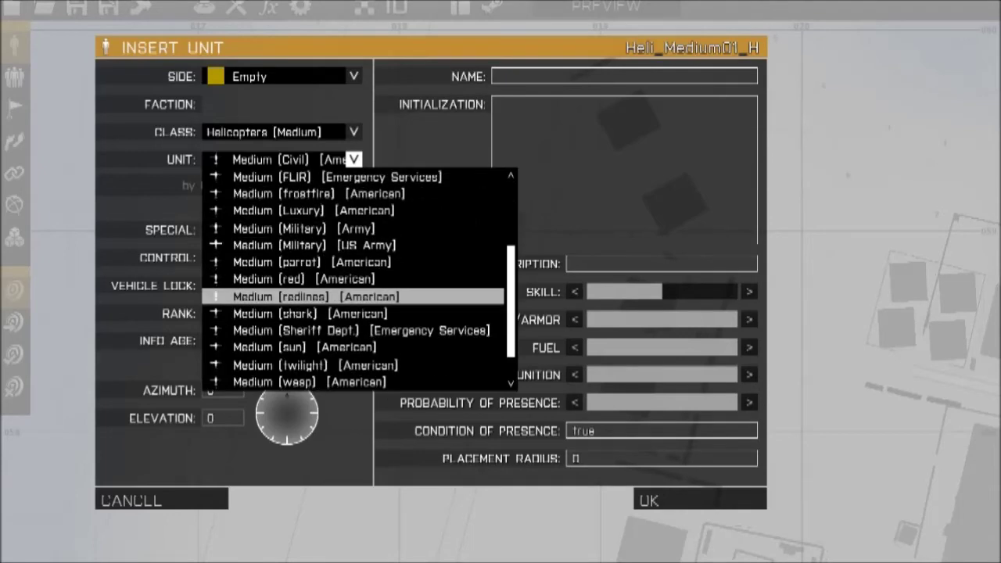
key("Up")
key("Up")
key("Up")
key("Up")
key("Up")
key("Up")
key("Up")
key("Up")
key("Up")
key("Up")
Step: Insert the empty unit as Medium (Luxury) [American] and move it closer to the south side of the heavy helicopter
key("Down")
key("Down")
key("Down")
key("Down")
key("Down")
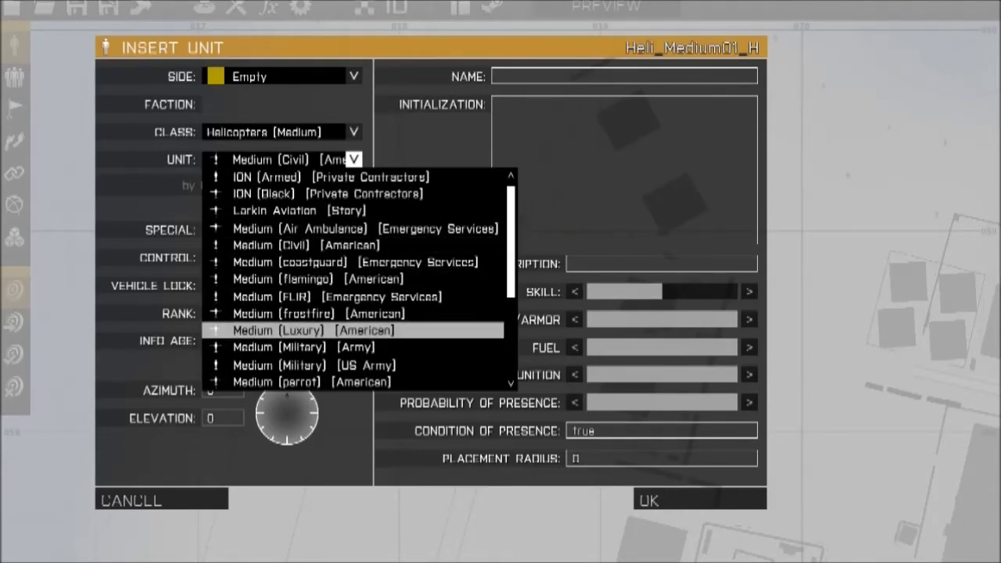
key("Return")
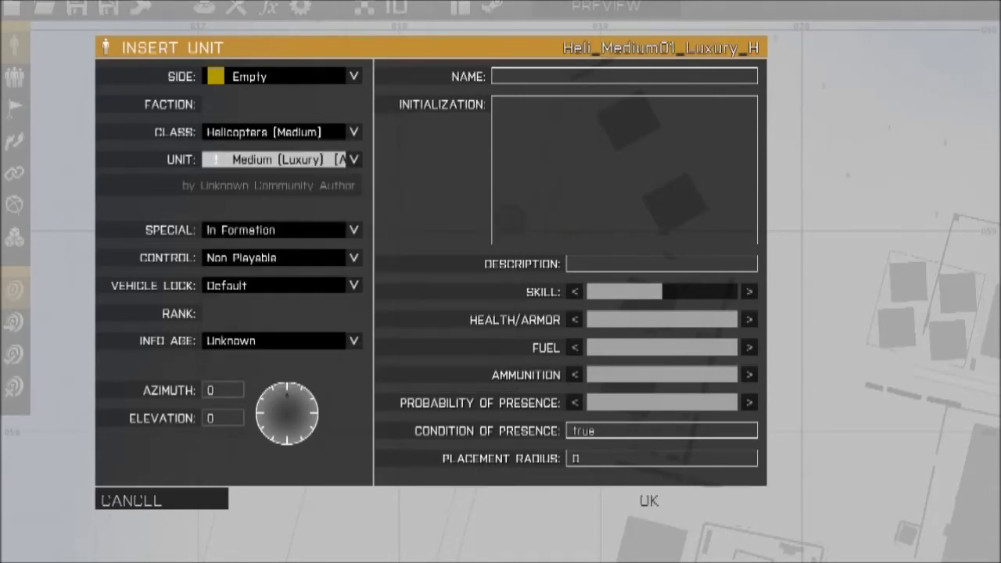
key("Return")
left_click_drag(556, 264, 555, 231)
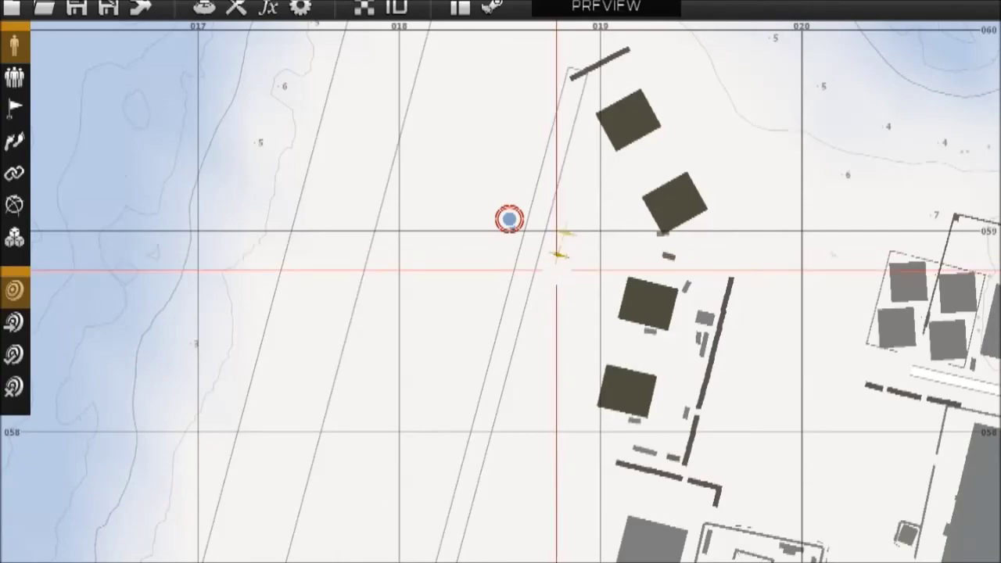
Step: Insert another empty unit just south of the medium helicopter, with class Helicopters (Light) and type Light (blueline) [American]
double_click(559, 254)
left_click(289, 159)
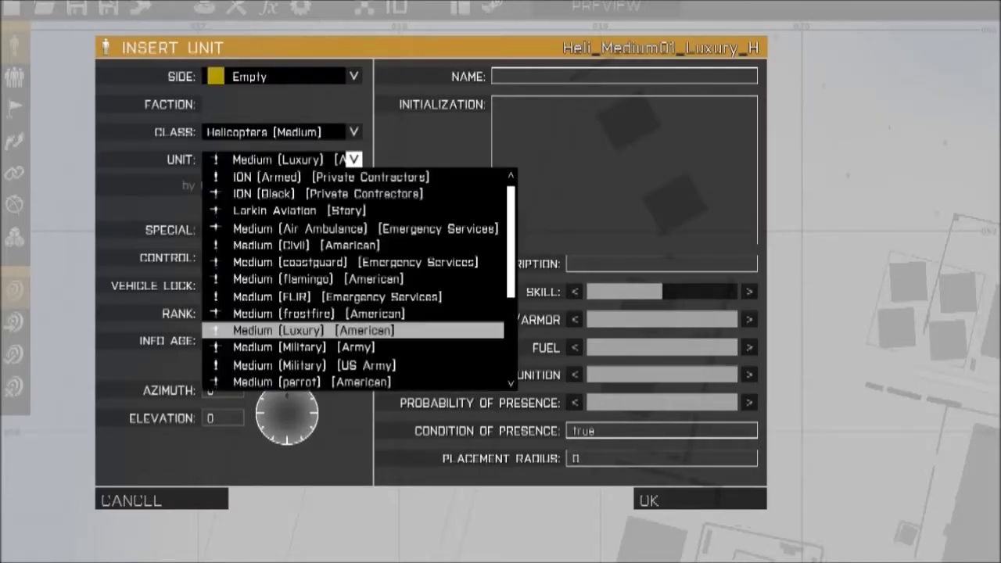
left_click(289, 132)
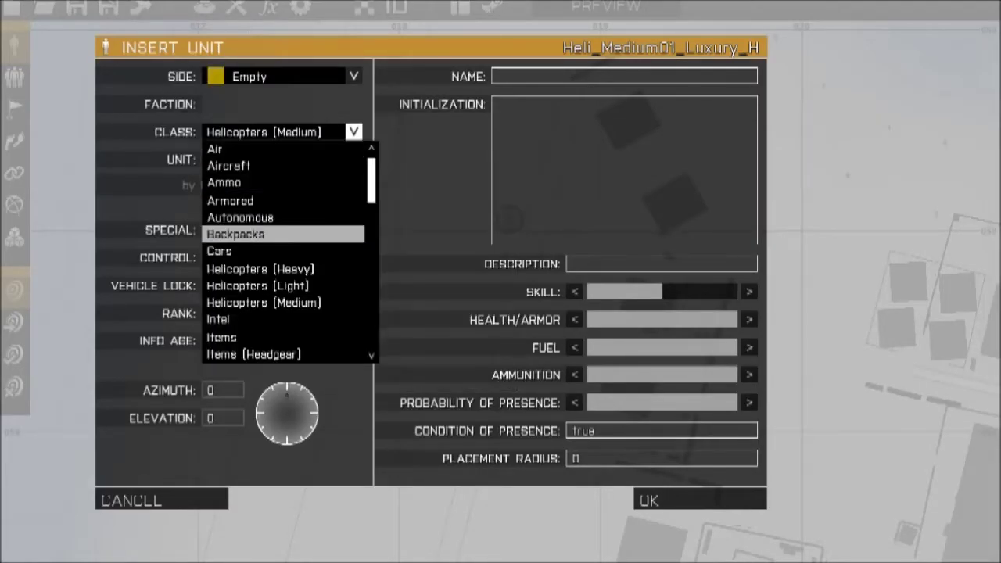
left_click(258, 286)
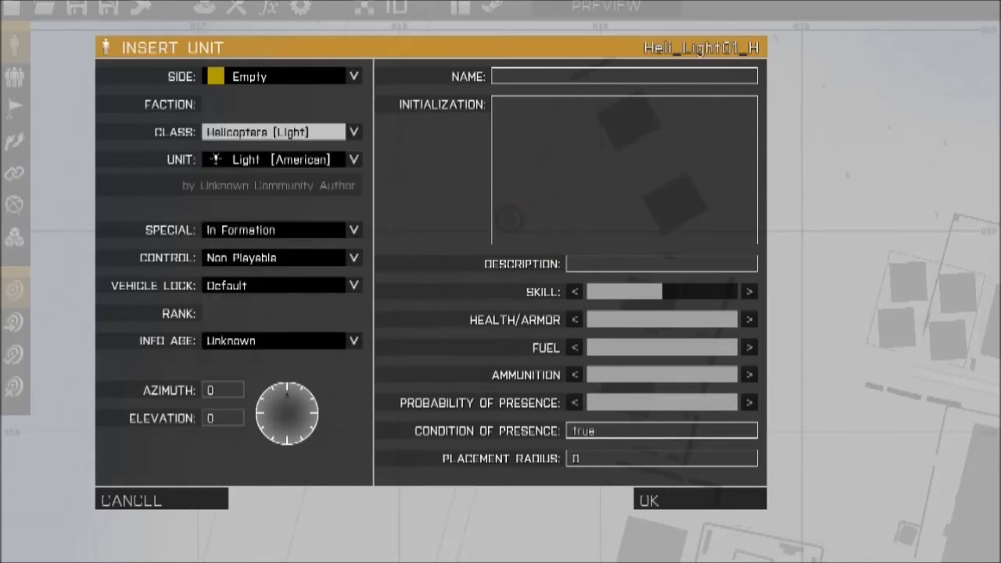
left_click(353, 158)
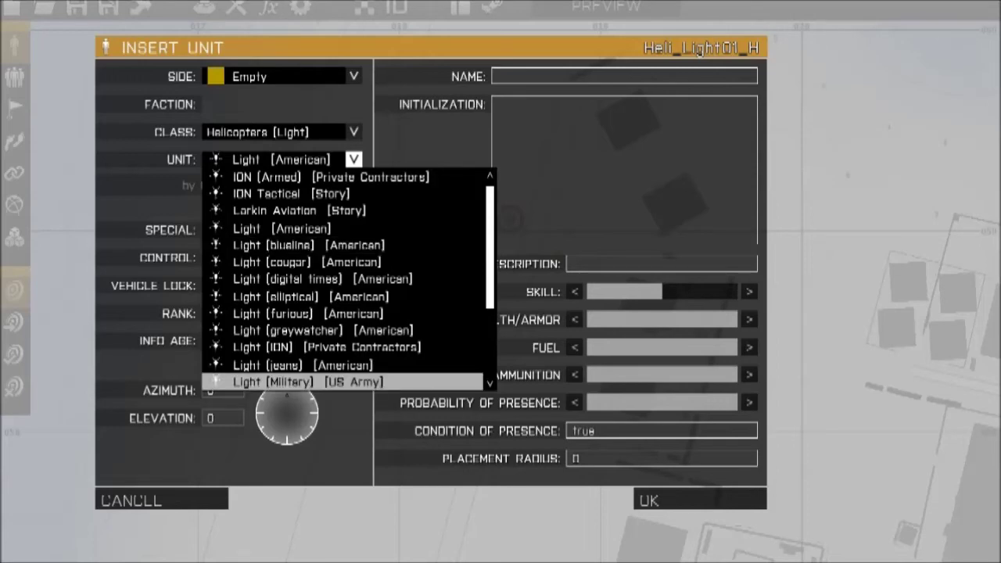
left_click(297, 245)
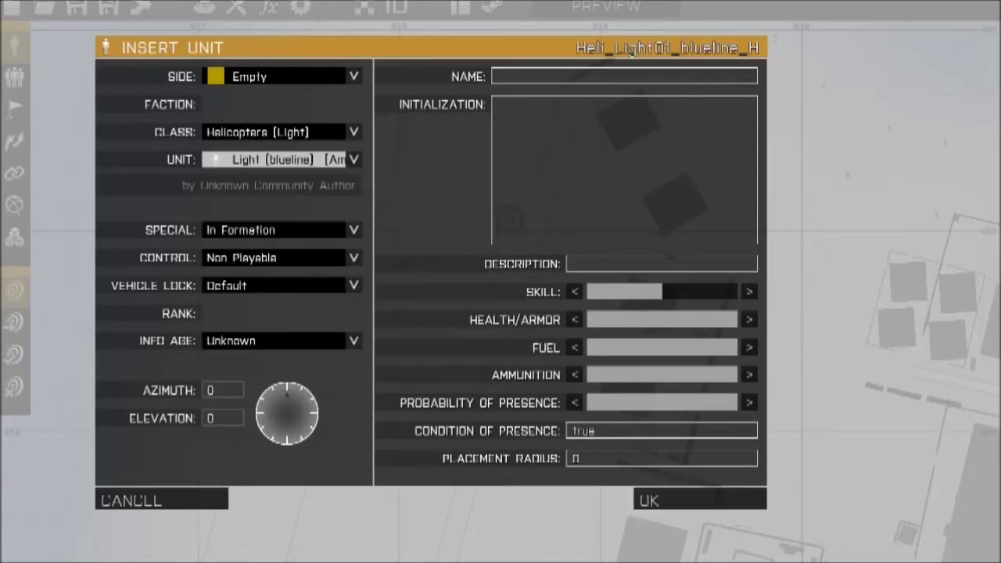
left_click(696, 500)
Step: Move the light helicopter close below the medium one and the player southeast to the taxiway edge beside the helicopters
scroll(554, 279, "up", 3)
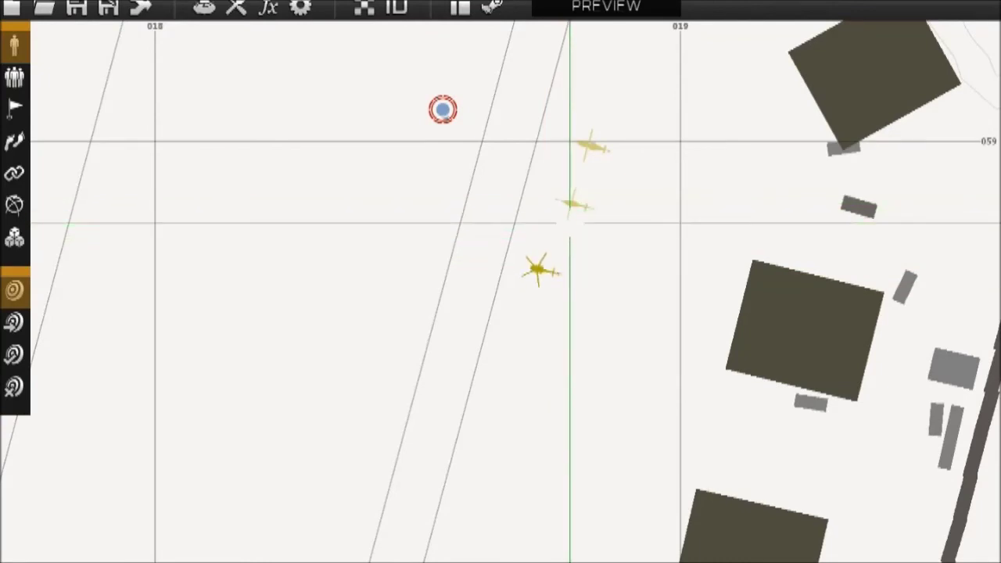
left_click_drag(537, 270, 564, 250)
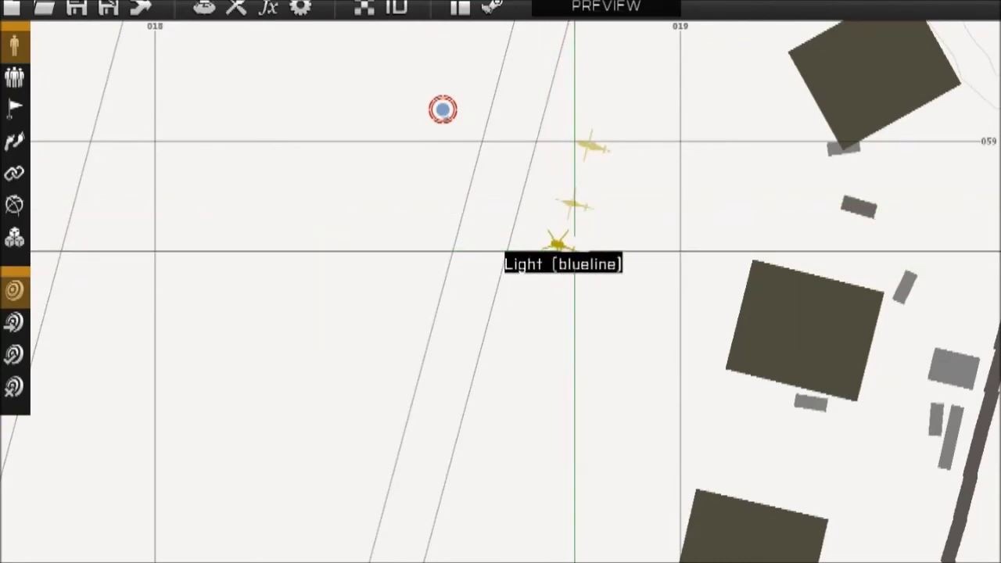
mouse_move(576, 250)
left_mouse_down()
mouse_move(552, 261)
mouse_move(565, 248)
left_mouse_up()
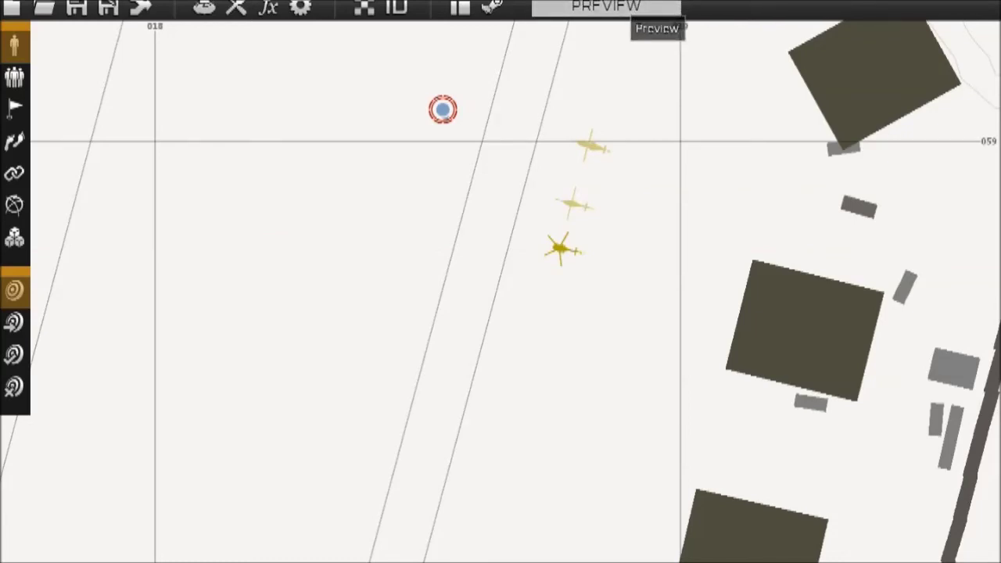
mouse_move(442, 109)
left_mouse_down()
mouse_move(509, 164)
mouse_move(534, 162)
left_mouse_up()
left_click(581, 255)
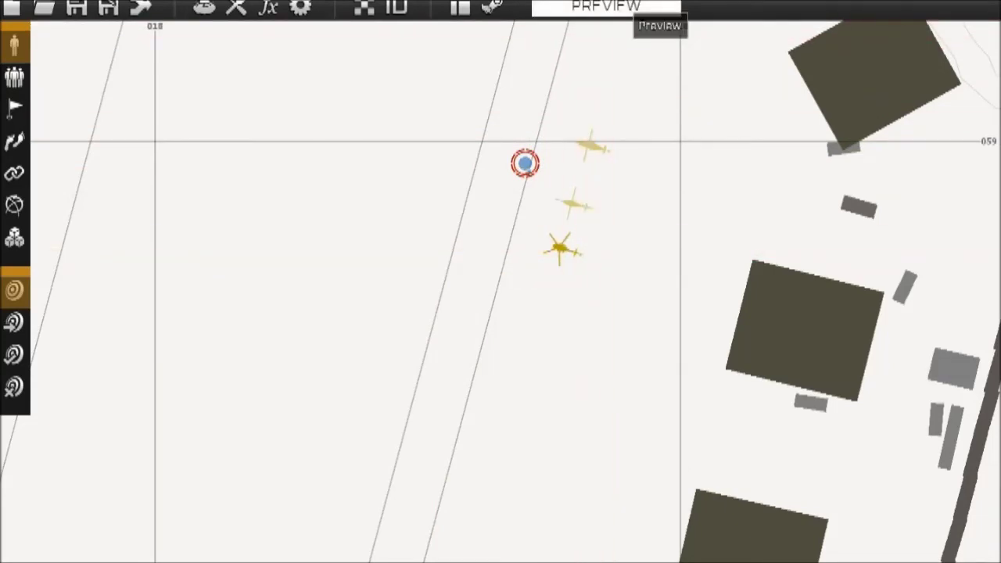
Step: Preview the mission, dismissing the missing-object error, and look over the parked helicopters
left_click(610, 7)
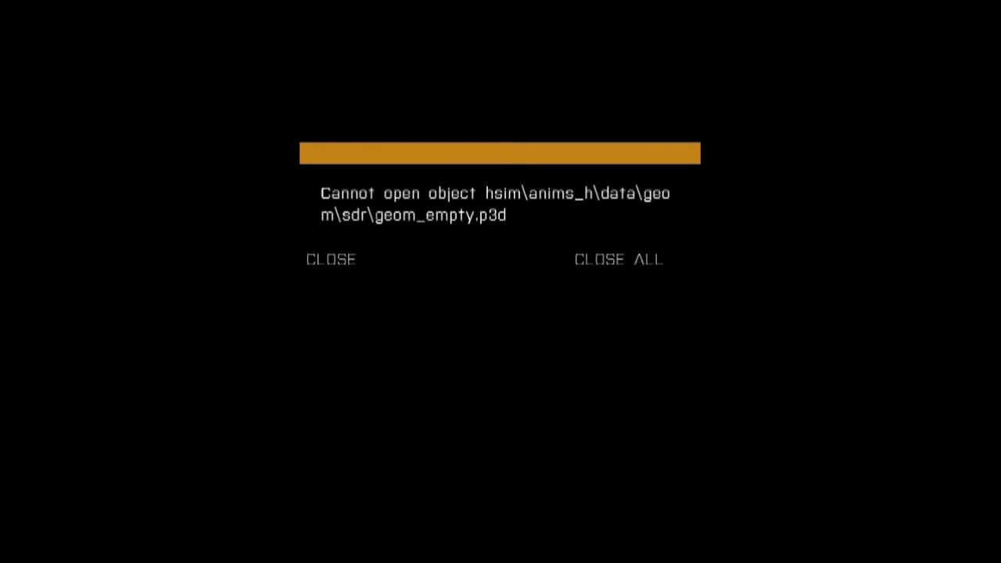
key("Escape")
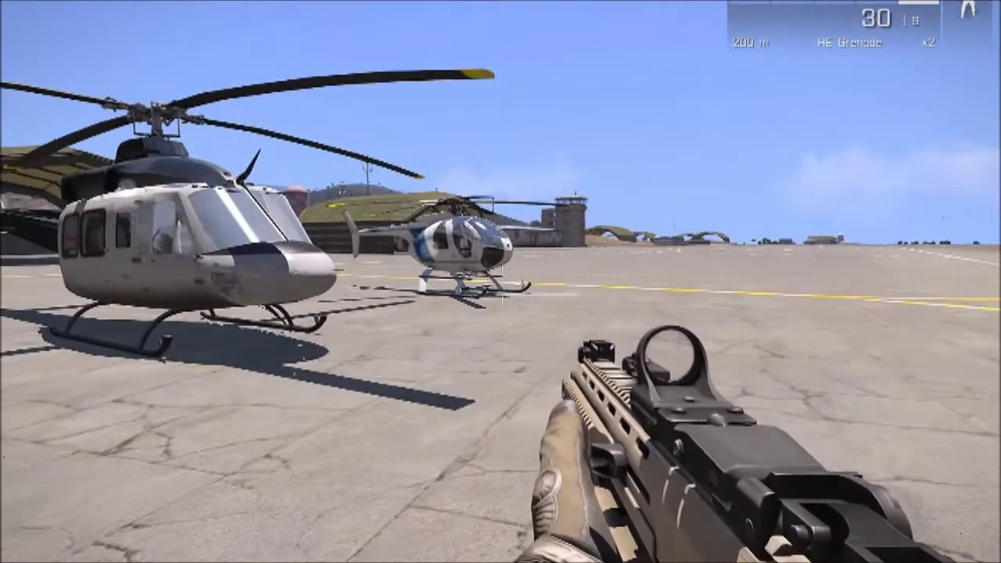
key("ctrl")
key("ctrl")
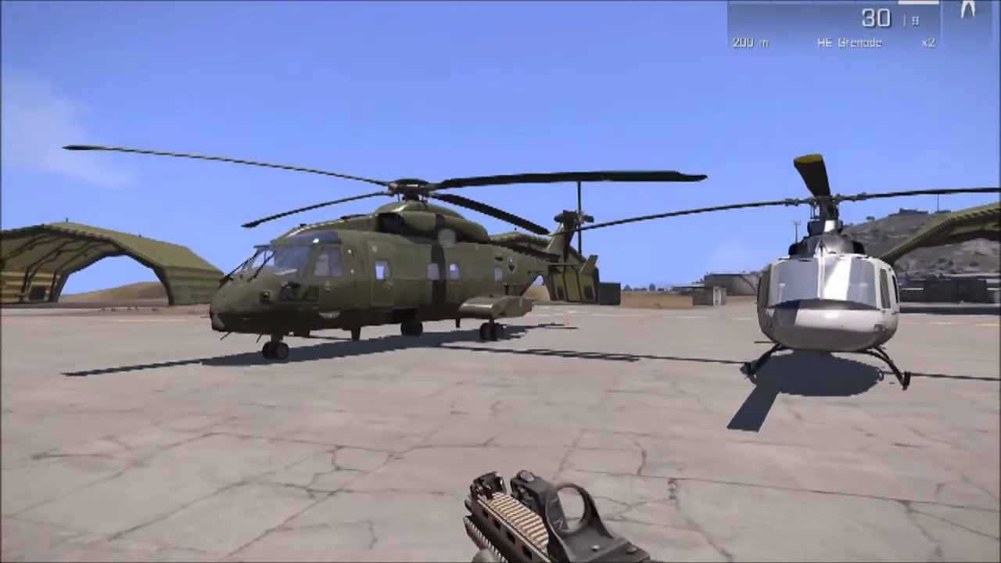
key("w")
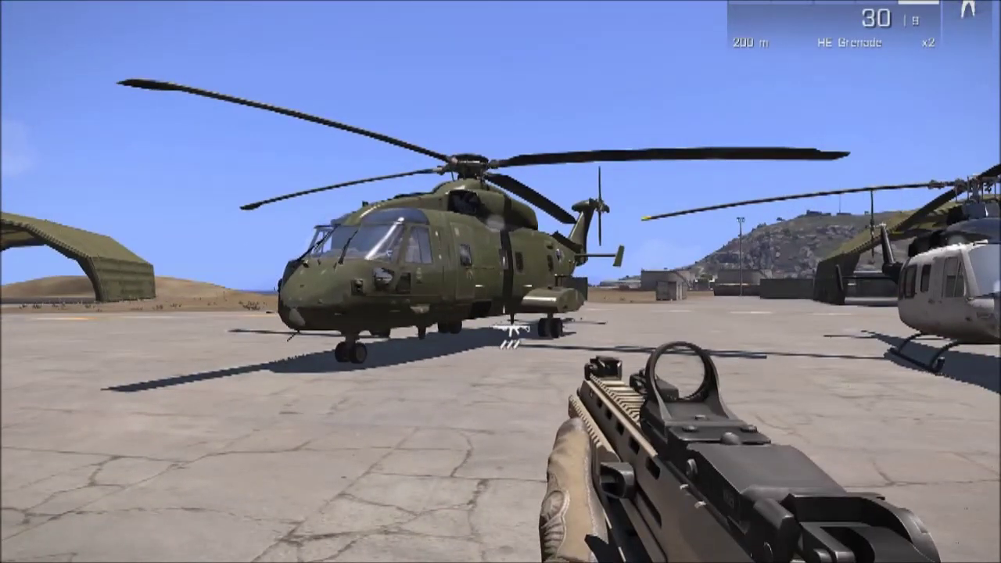
Step: Pause the mission and check the video options, including the display settings and VSync, then resume play
key("Escape")
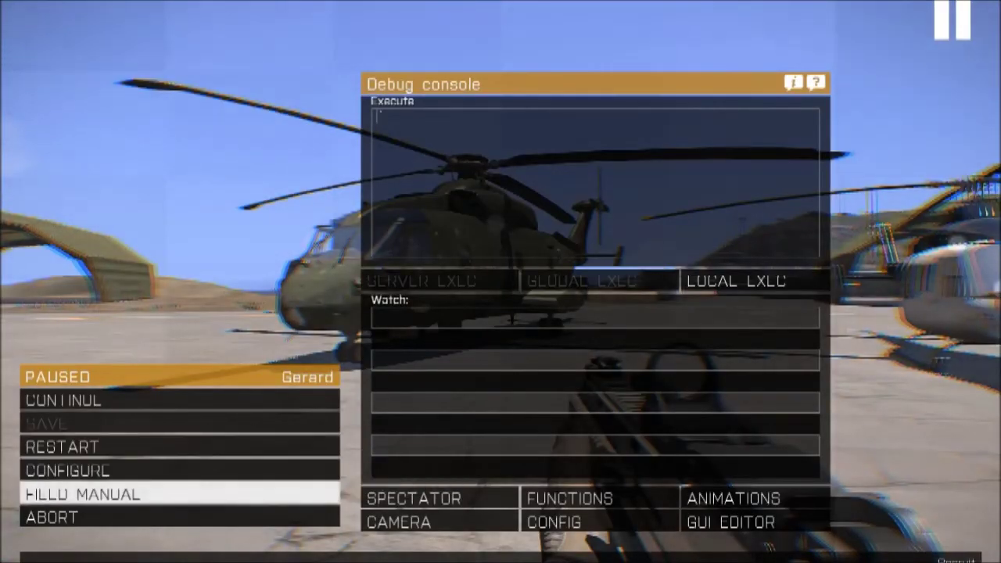
left_click(179, 471)
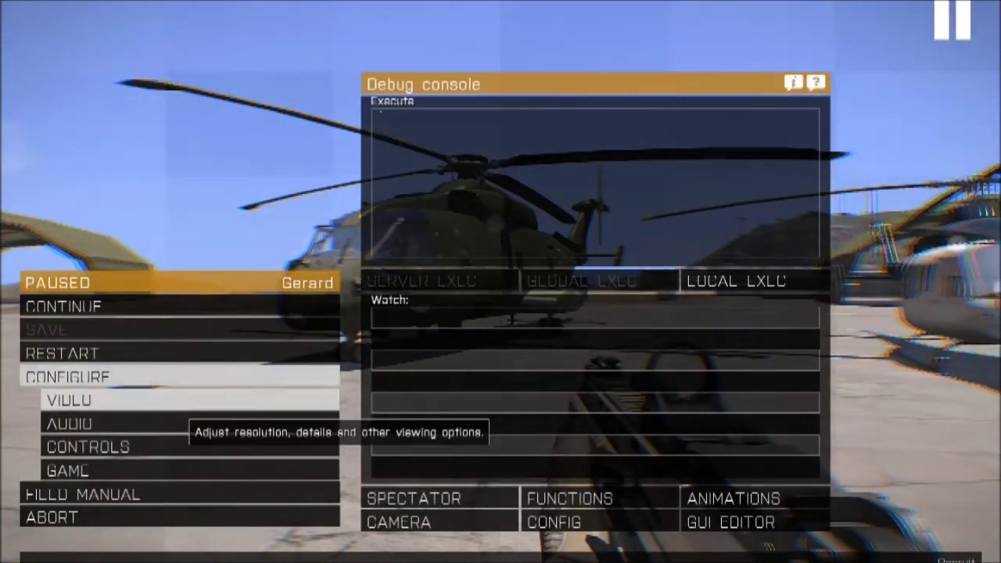
left_click(191, 402)
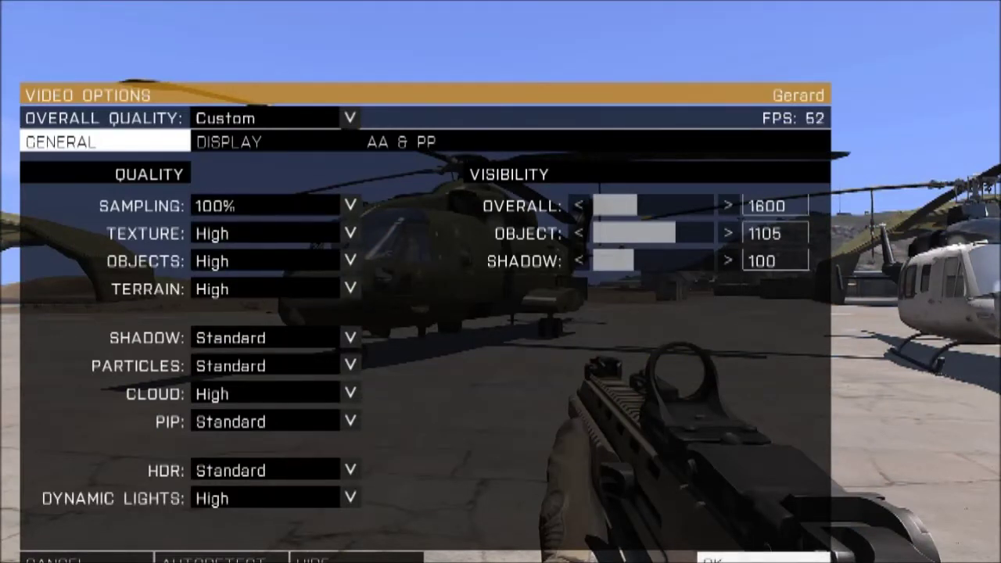
left_click(283, 143)
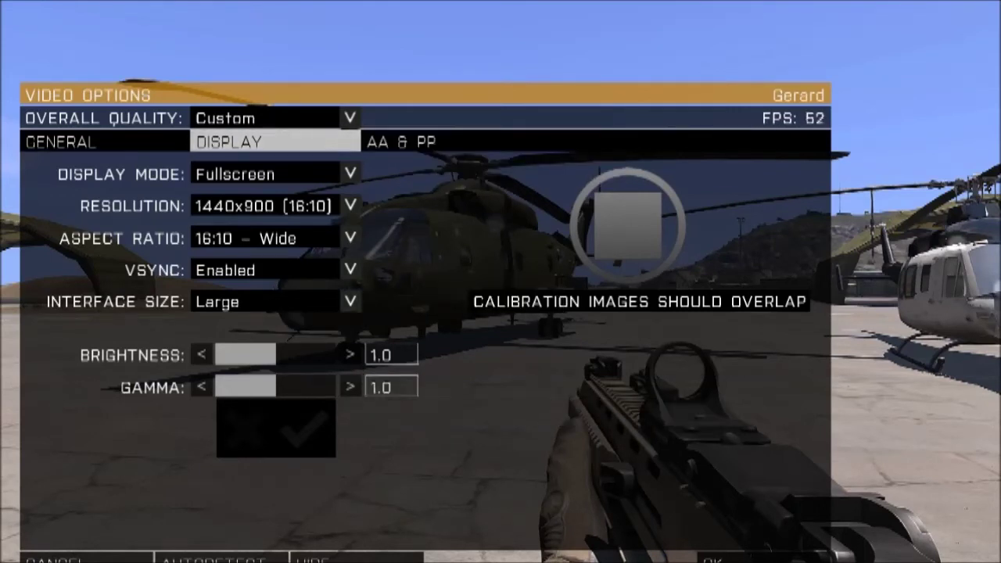
left_click(272, 271)
left_click(274, 269)
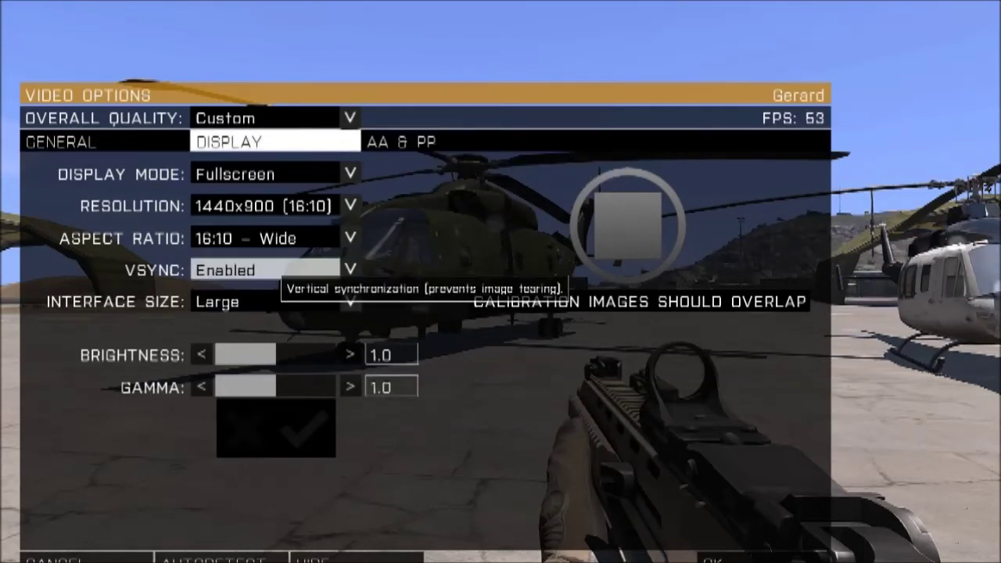
left_click(446, 143)
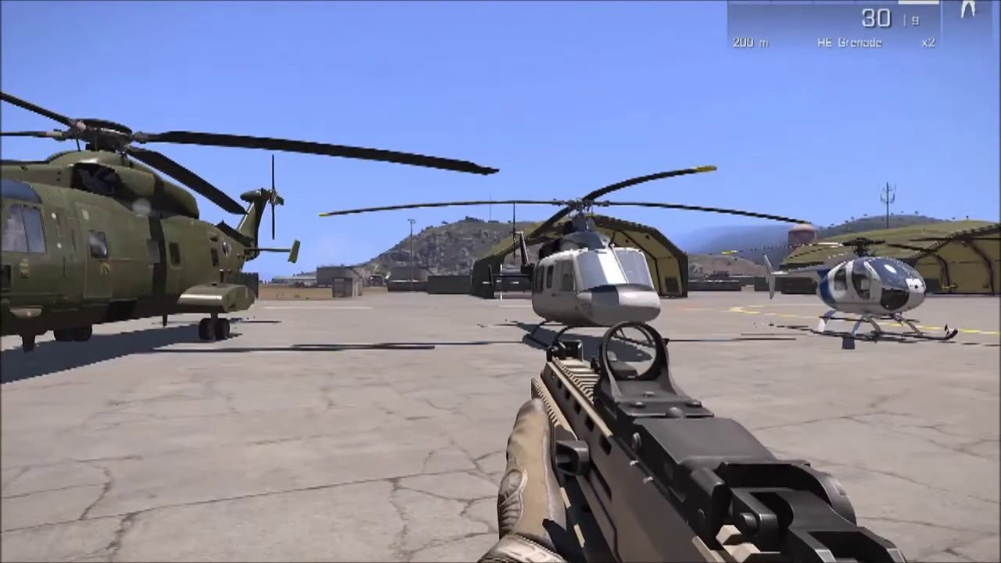
Step: Walk past the medium helicopter to the Heavy (Military) helicopter and get in as pilot
key("w")
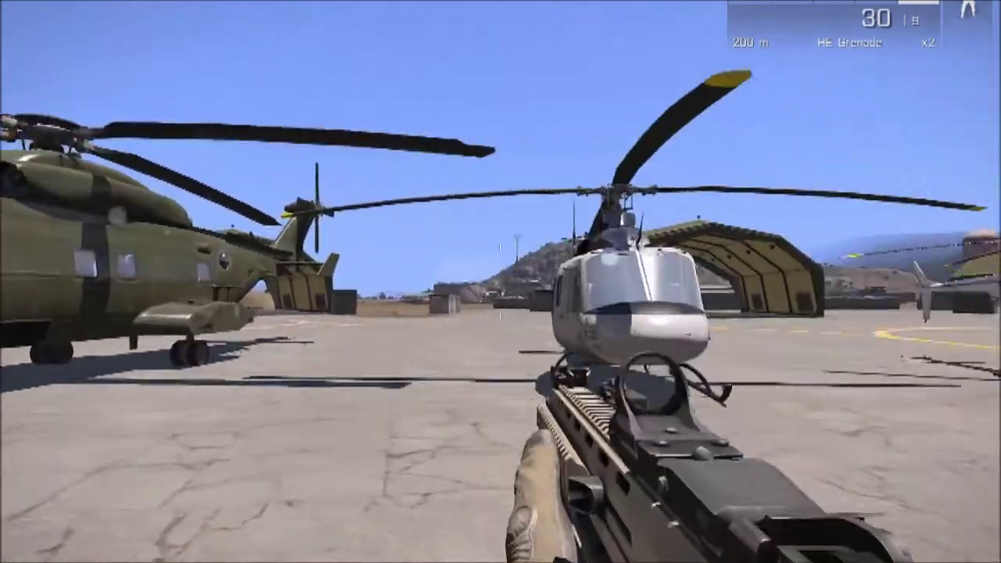
key("d")
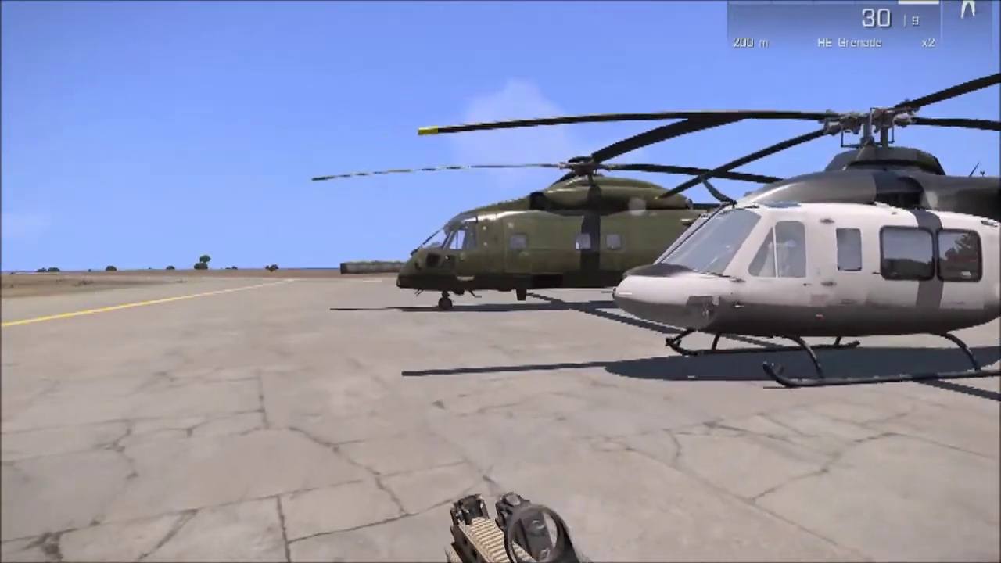
key("w")
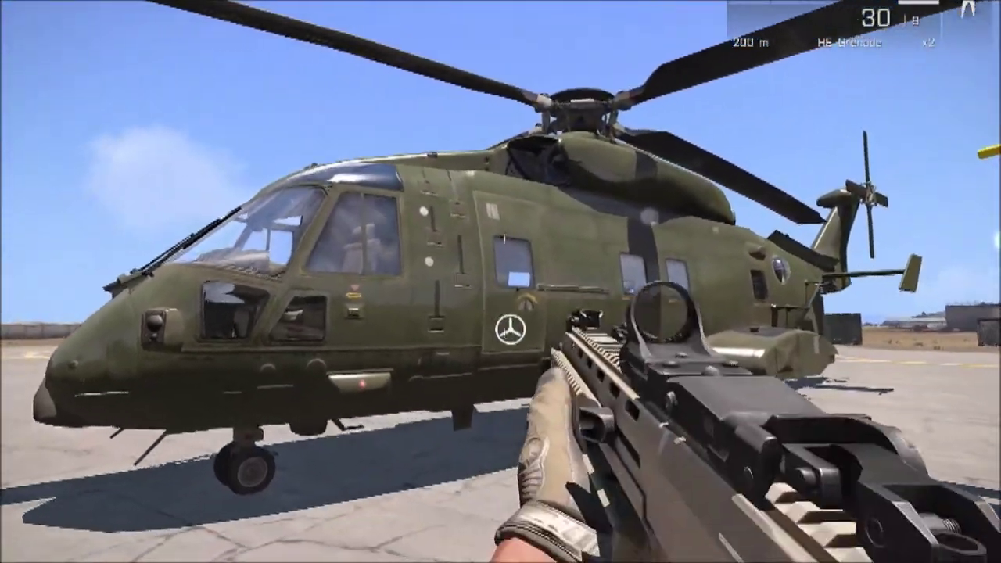
key("w")
scroll(520, 359, "down", 1)
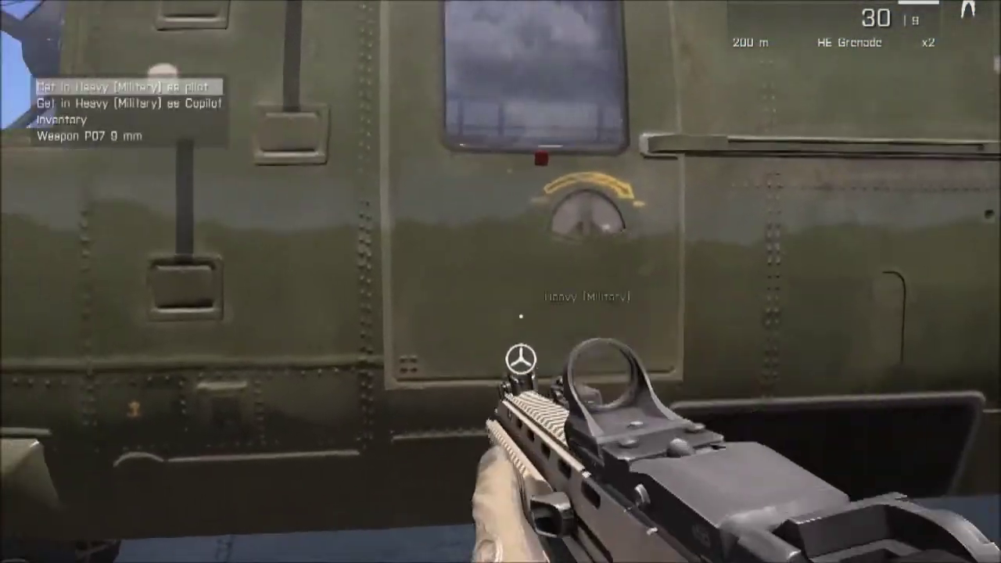
key("s")
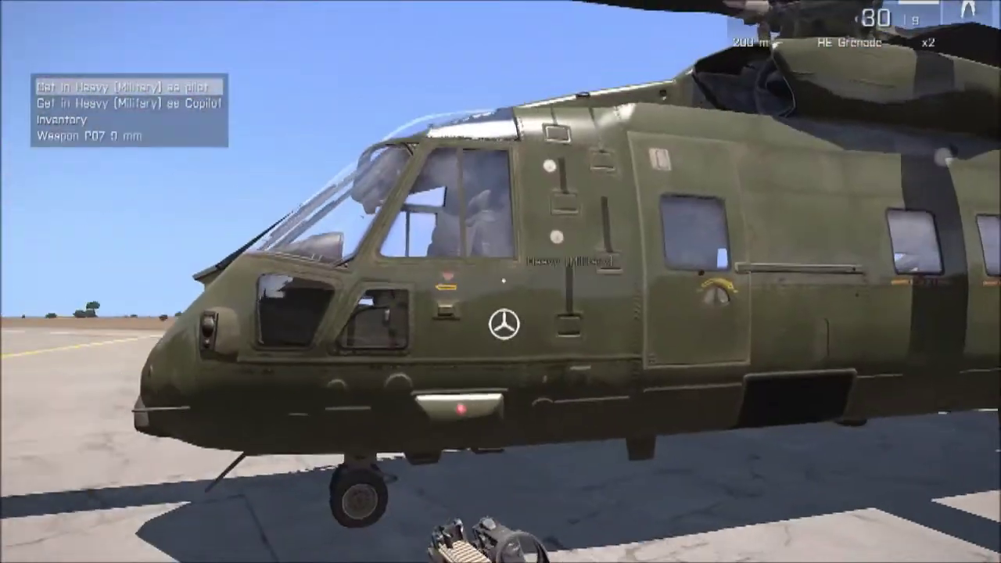
key("w")
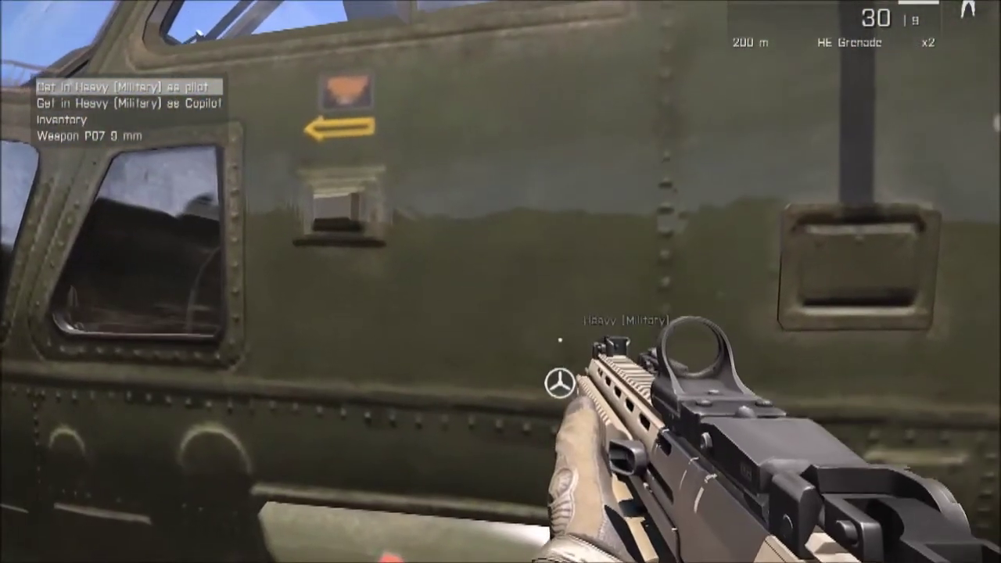
key("Return")
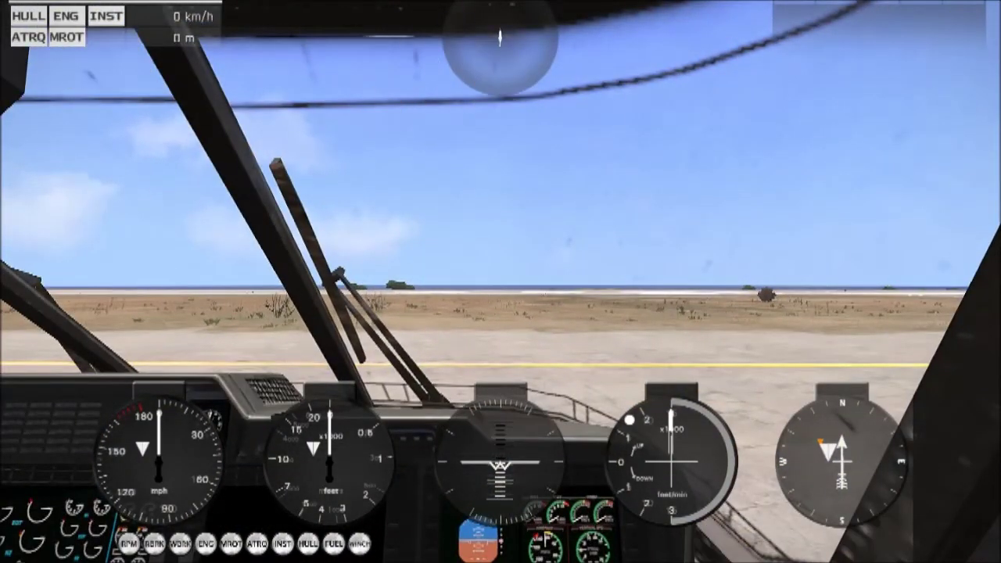
Step: View the heavy helicopter from outside, turn on manual fire and look through its available actions
key("KP_Enter")
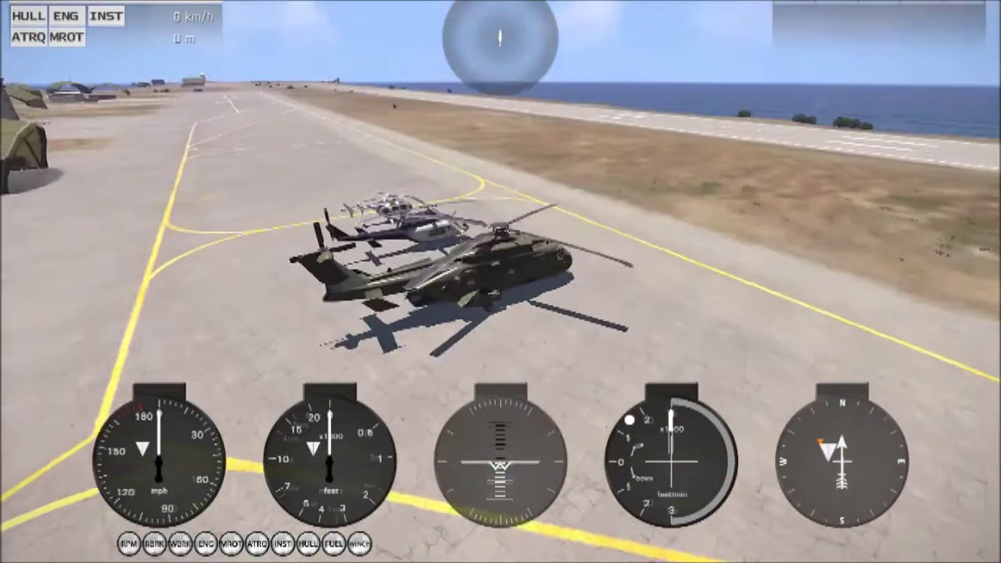
scroll(500, 282, "down", 1)
scroll(505, 325, "down", 1)
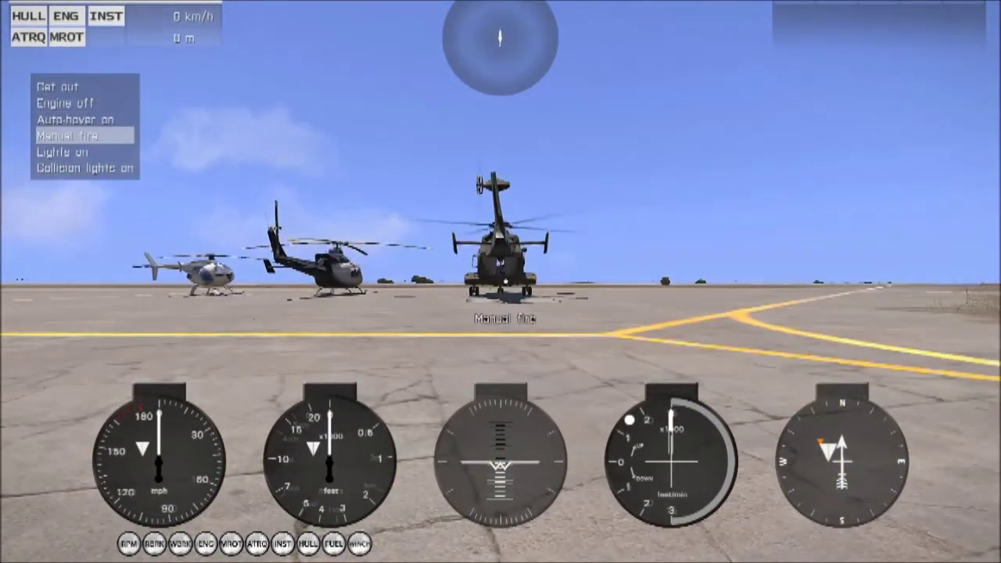
middle_click(501, 282)
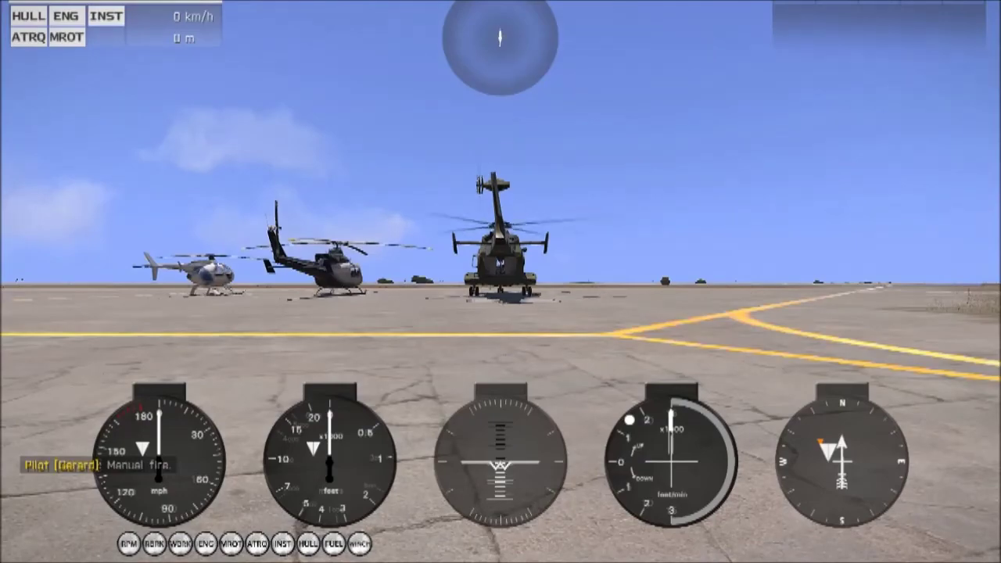
scroll(500, 282, "down", 3)
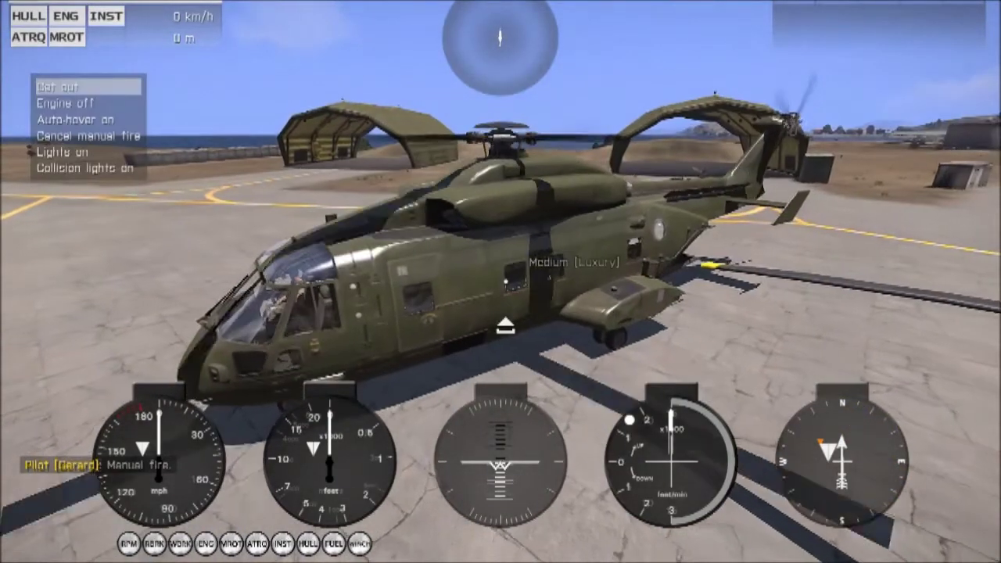
scroll(505, 325, "down", 2)
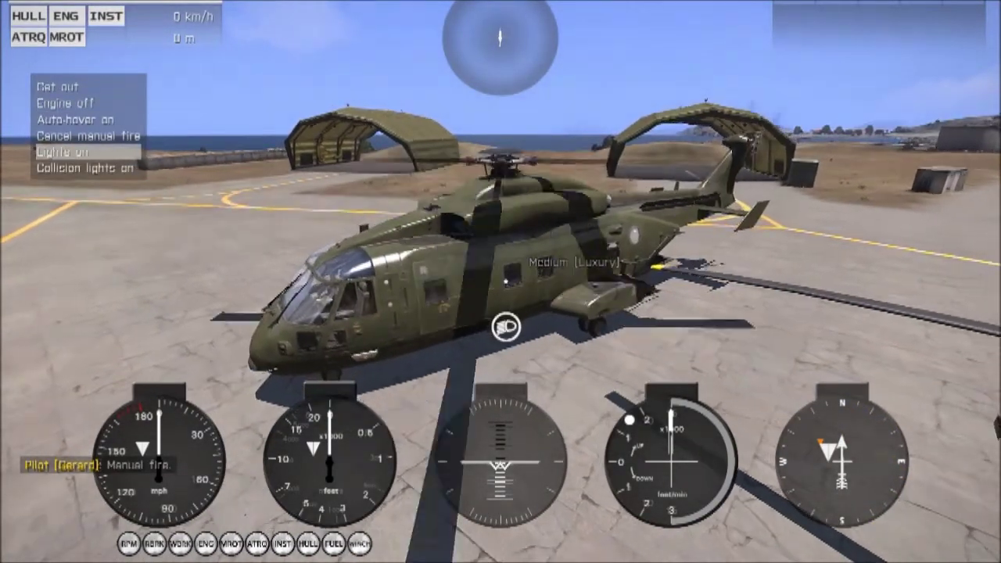
Step: Fly the heavy helicopter over the airfield in external and cockpit views, land it by the runway and get out
key("shift")
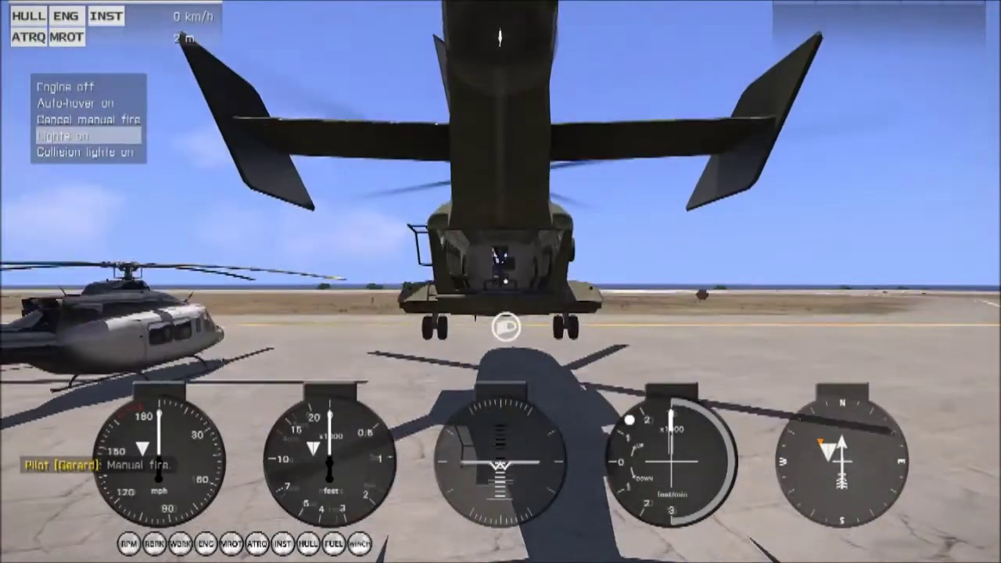
scroll(505, 327, "up", 1)
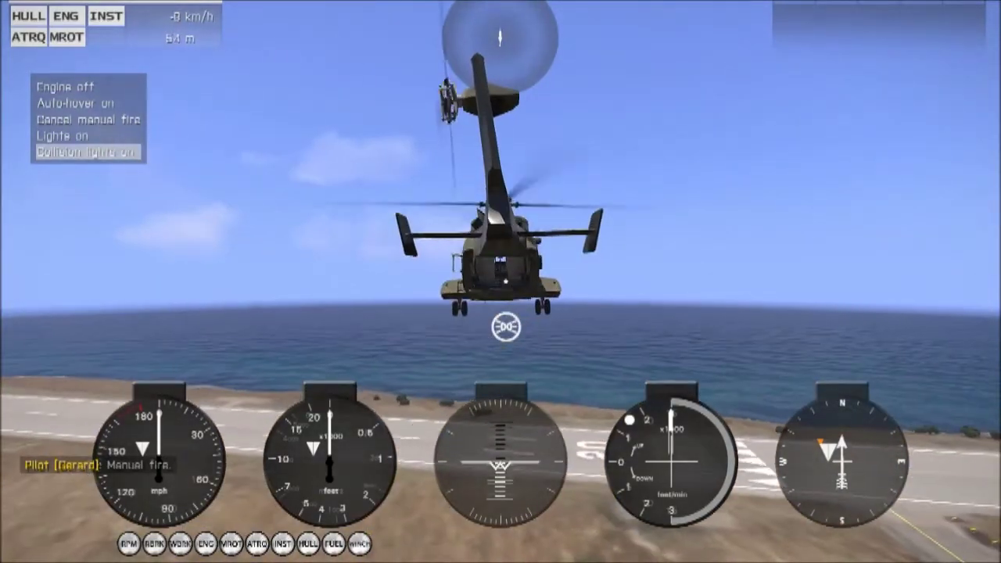
key("KP_Enter")
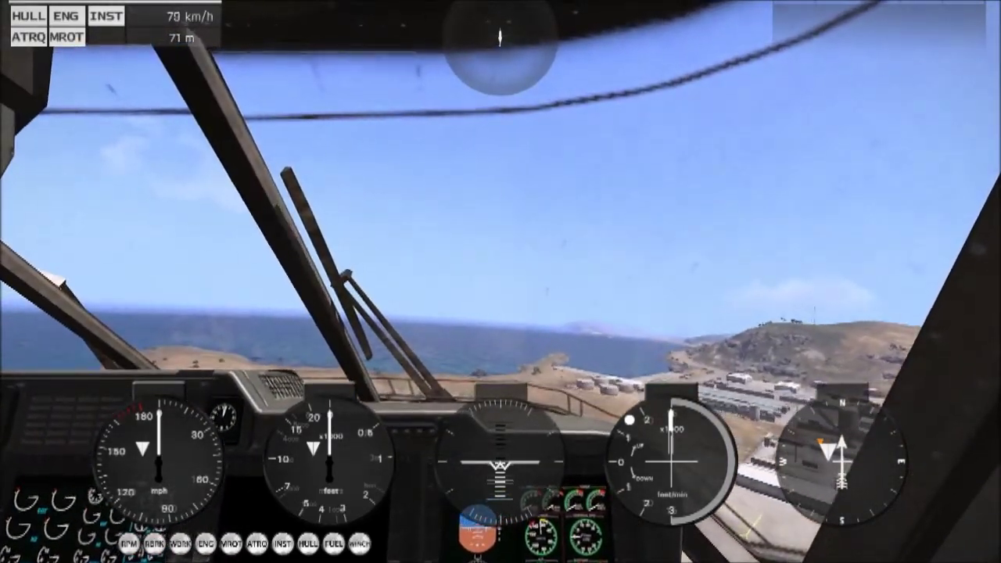
key("KP_Enter")
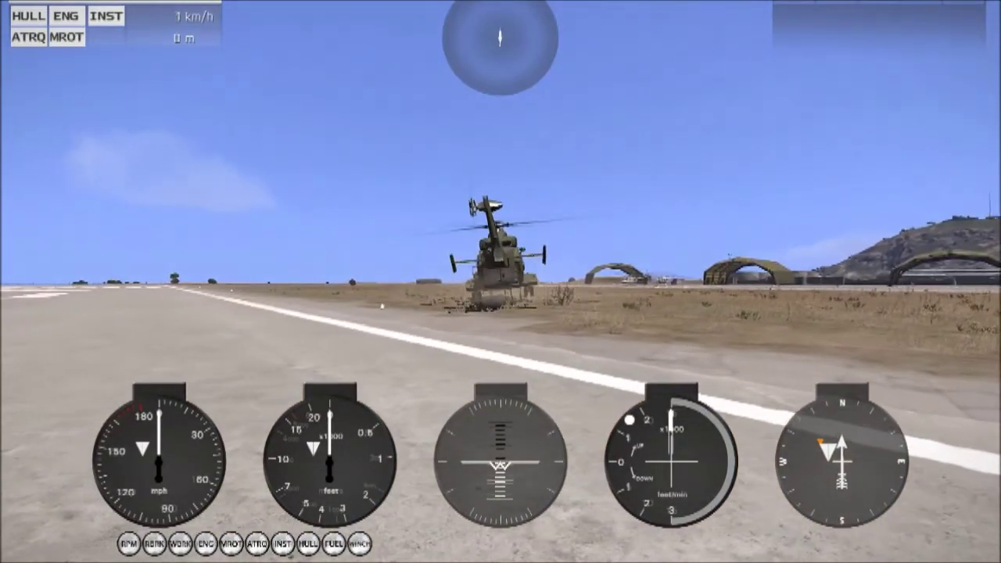
scroll(500, 282, "down", 1)
key("Return")
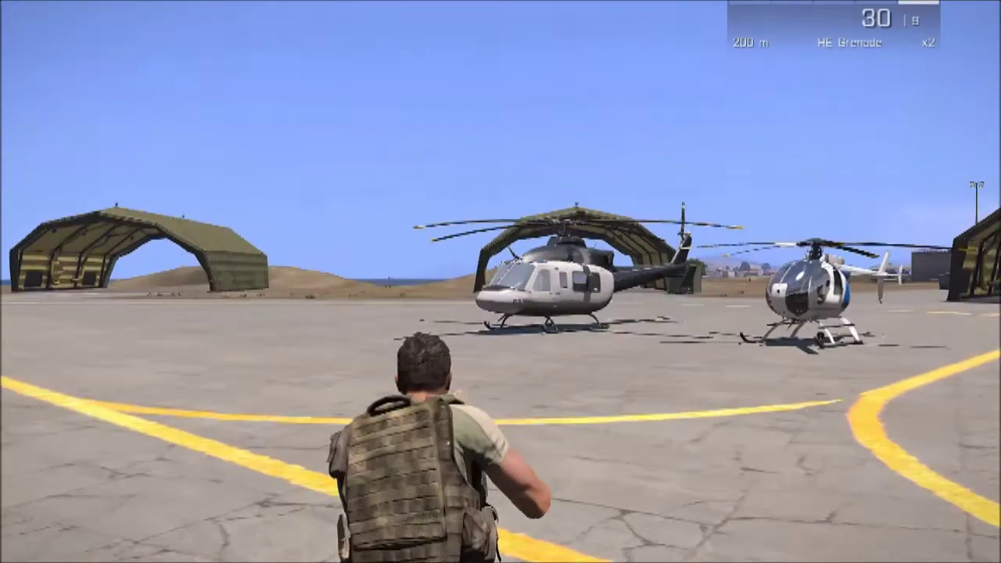
Step: Walk around the parked medium and light helicopters and inspect them up close in third-person and first-person views
key("w")
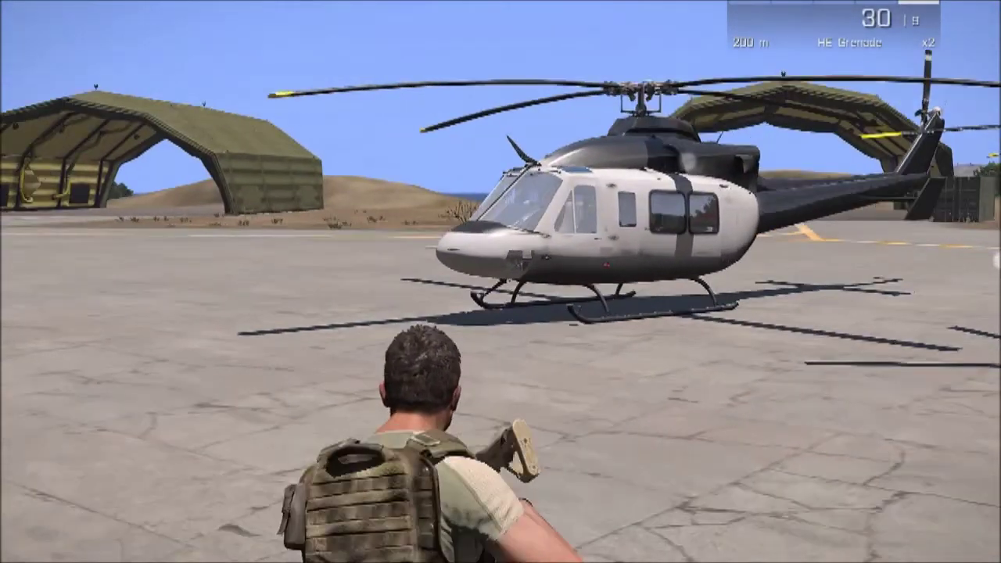
key("w")
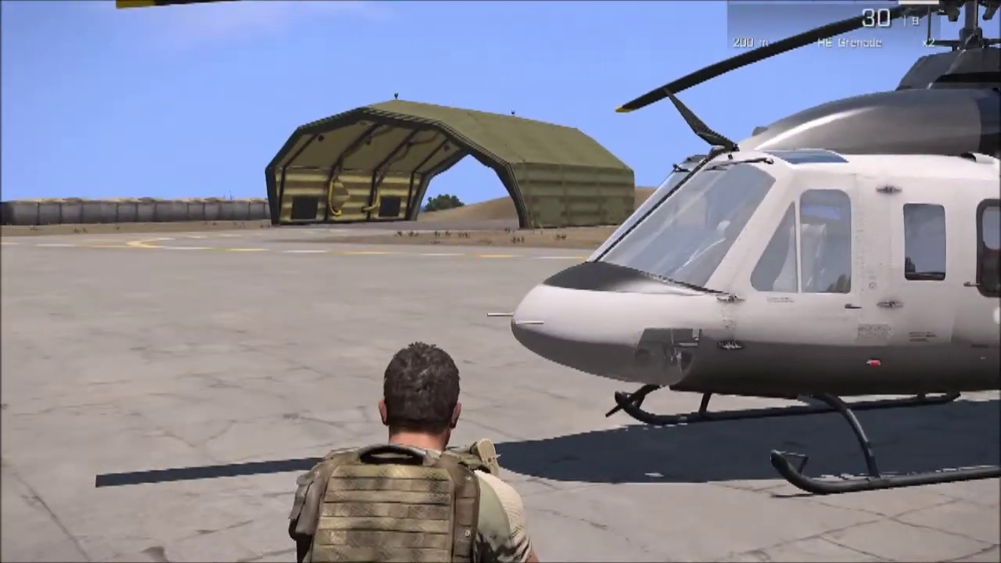
key("w")
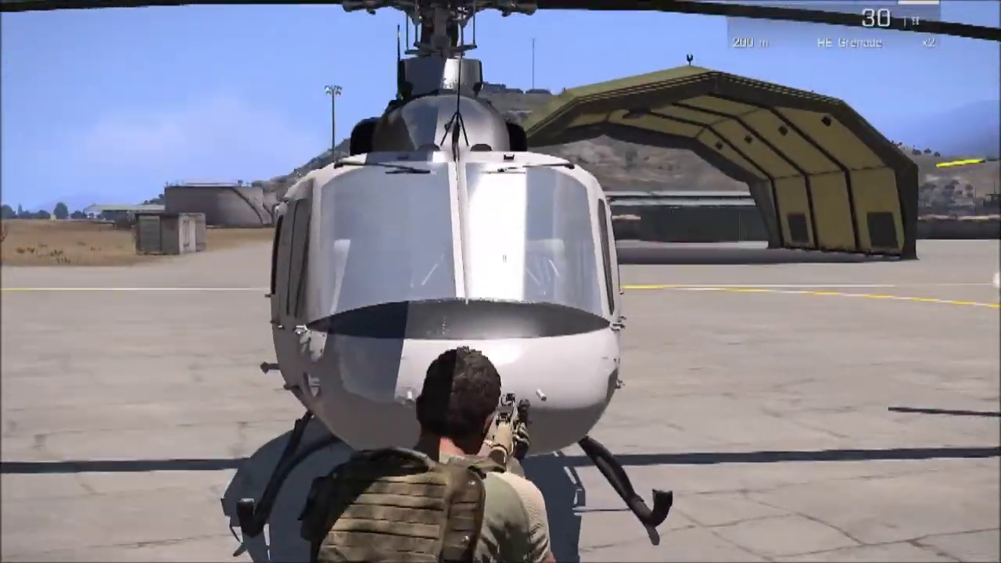
key("w")
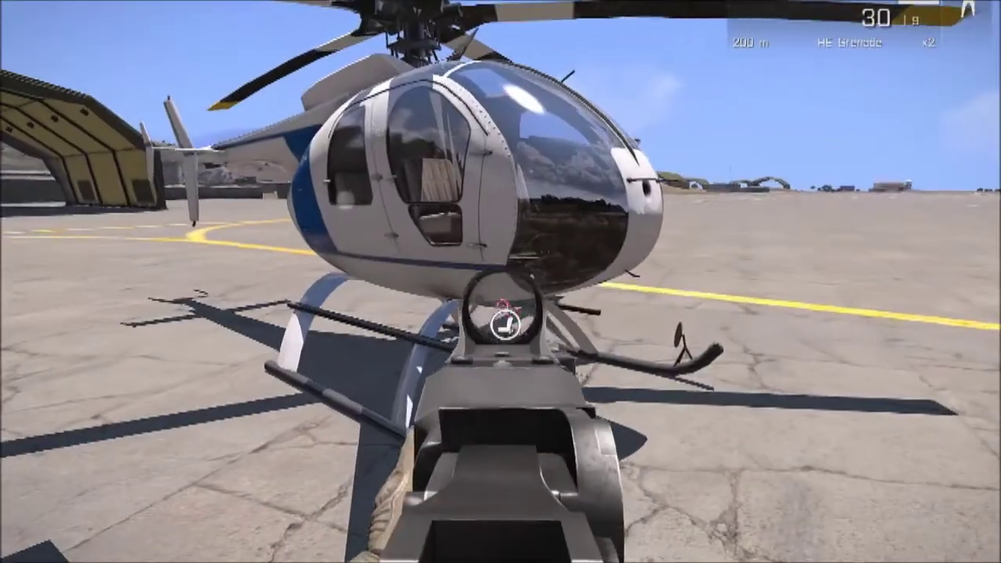
key("d")
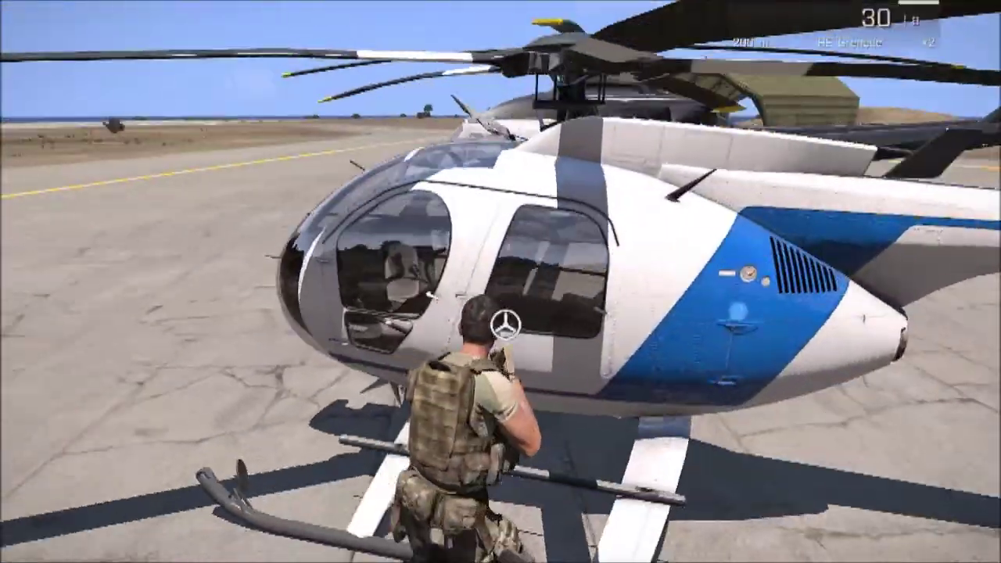
Step: Board the blue-and-white light helicopter as pilot and compare its external and cockpit views
right_click(505, 323)
right_click(505, 323)
scroll(505, 324, "down", 1)
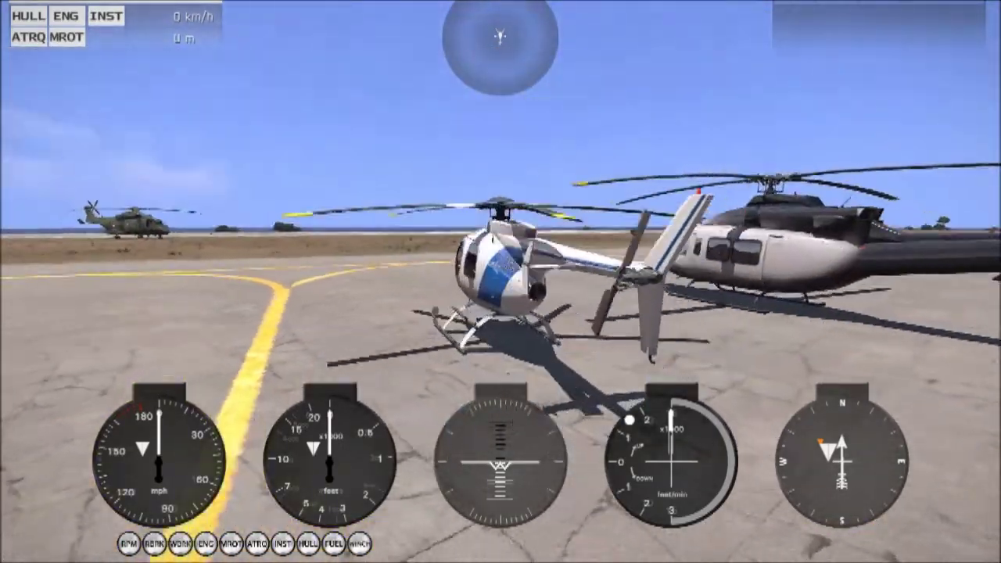
key("KP_Enter")
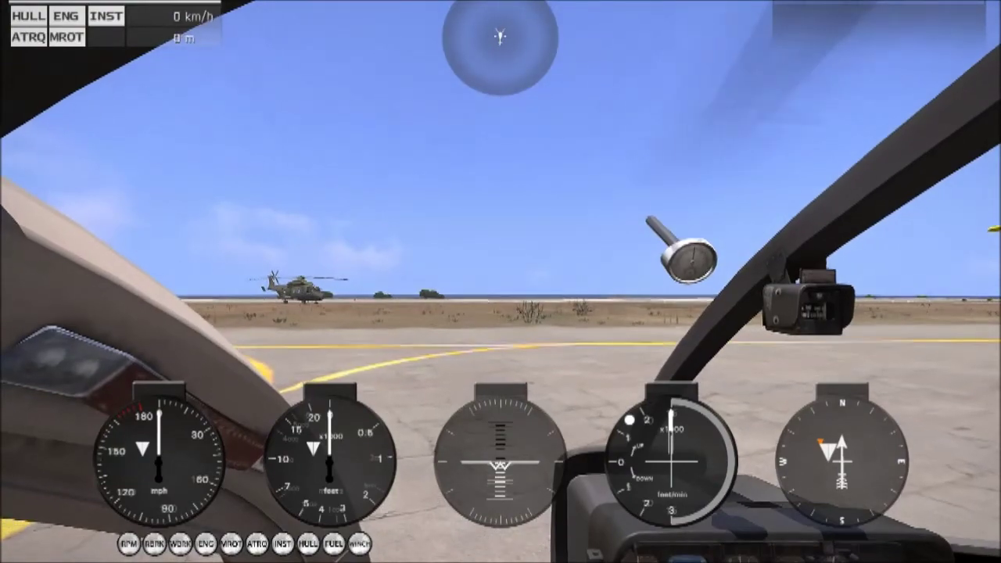
Step: Take off in the light helicopter, bank it over the coast and look around the cockpit in flight
key("shift")
key("a")
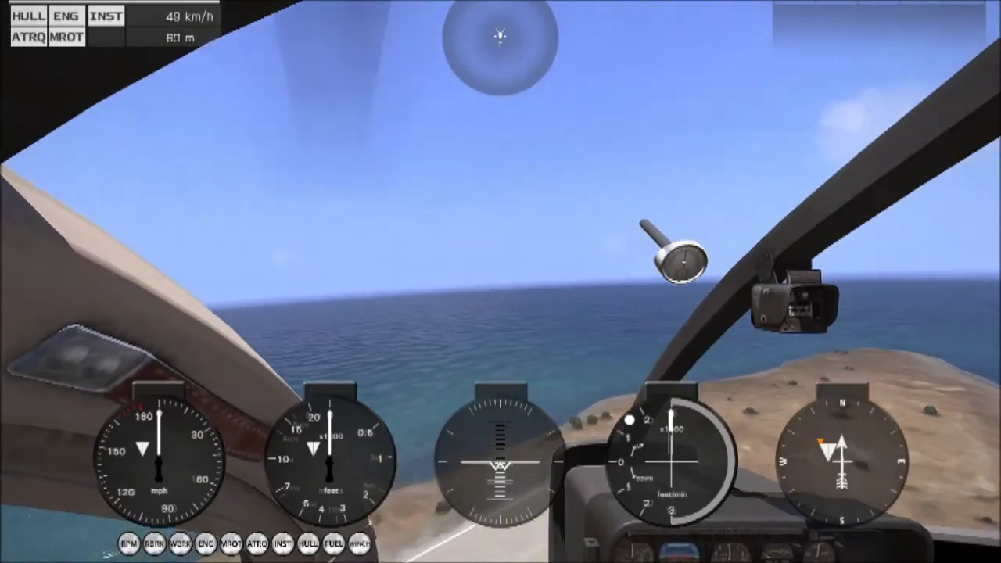
key("d")
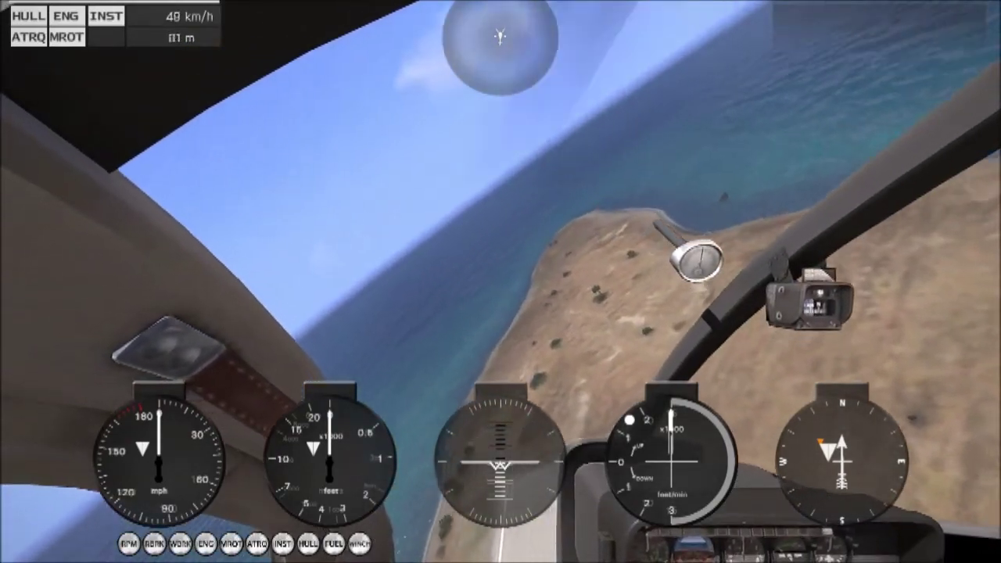
key("a")
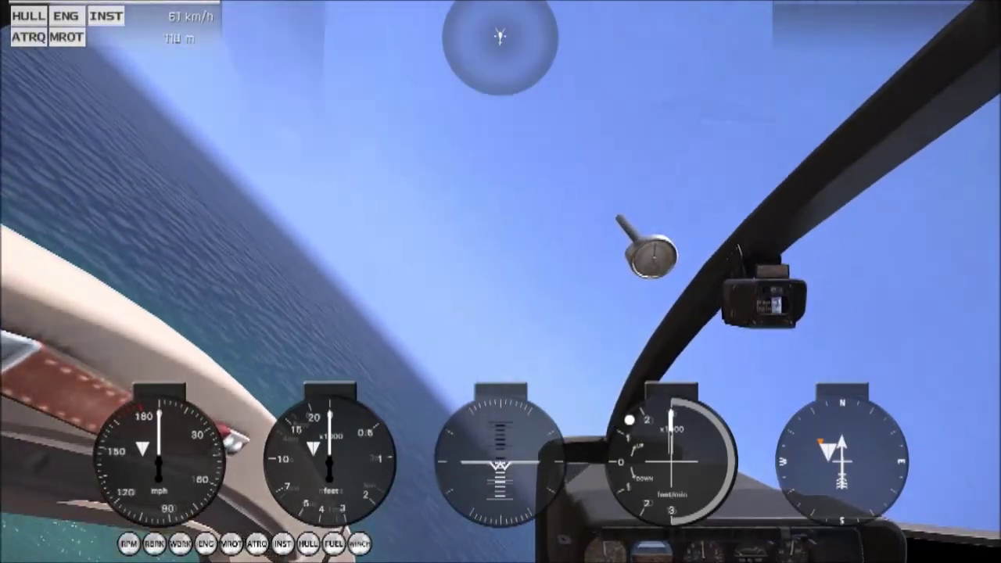
key("KP_Enter")
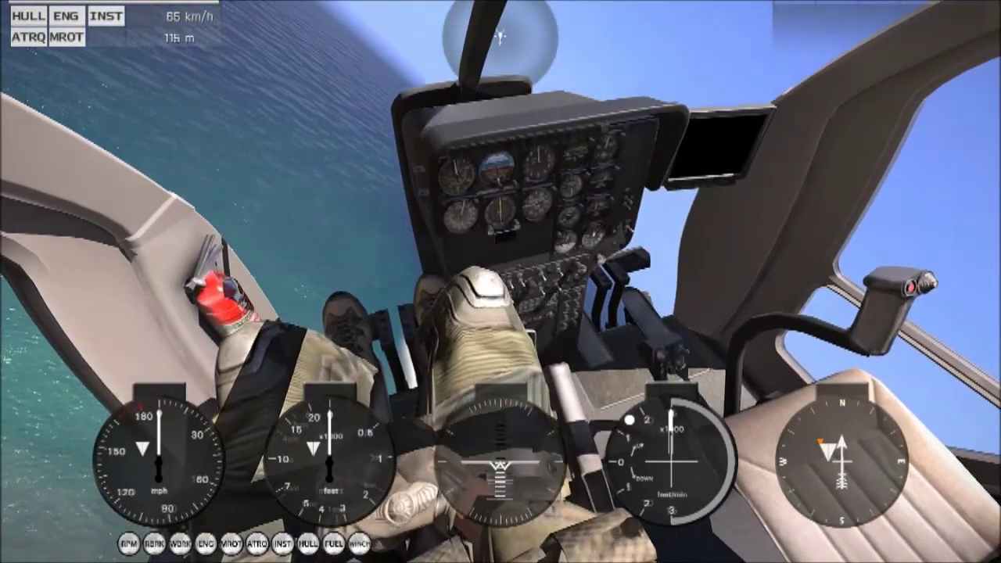
key("KP_Enter")
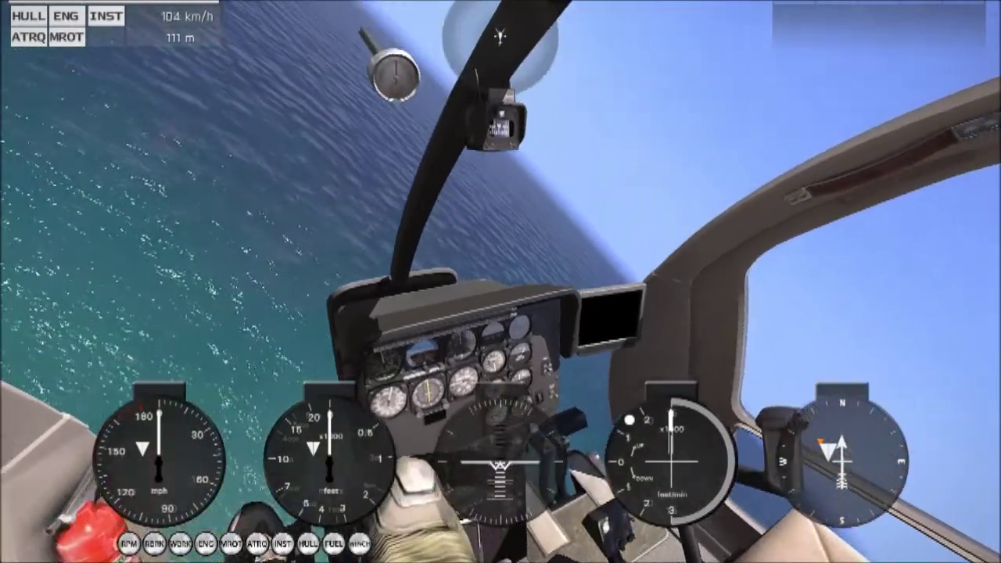